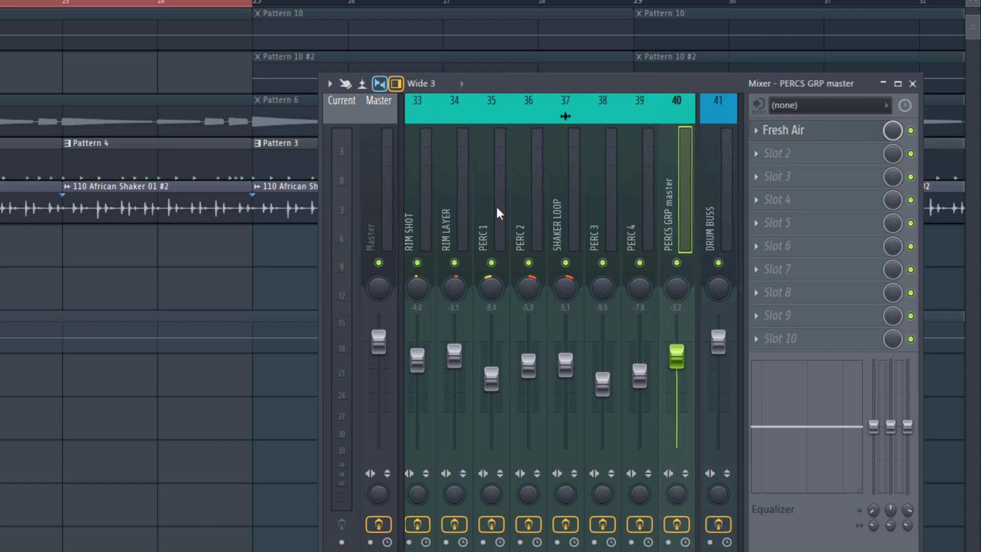
Select bars 21 to 25 in the playlist timeline as the section to loop
key("space")
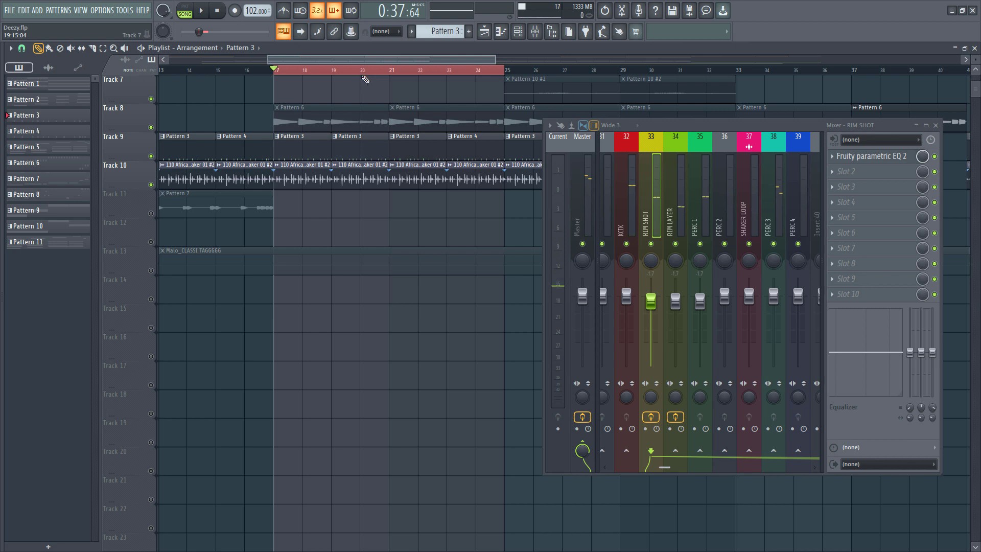
left_click_drag(390, 72, 504, 72)
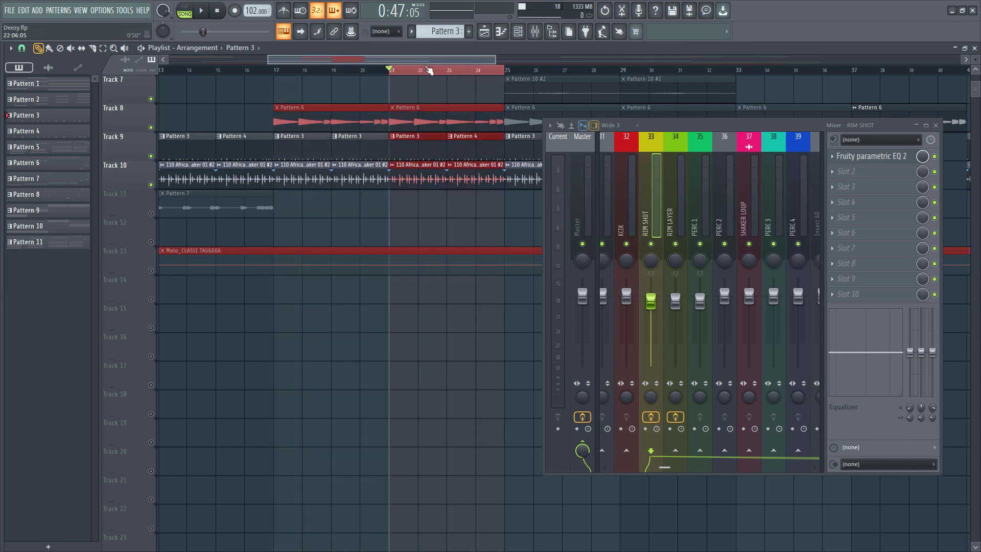
scroll(411, 70, "up", 4)
left_click_drag(392, 59, 405, 58)
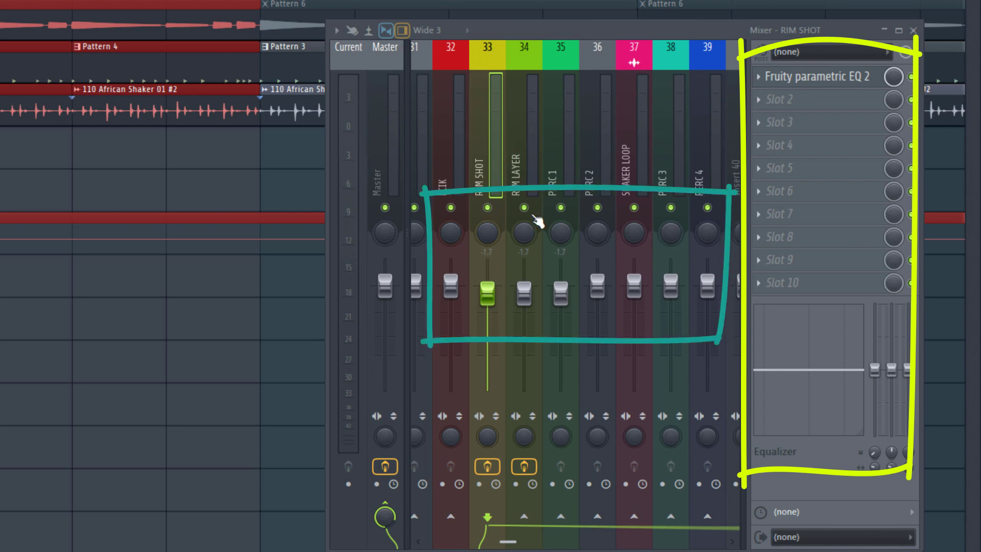
Review the effect slots of the PERC 1, RIM LAYER and RIM SHOT mixer tracks
left_click(564, 128)
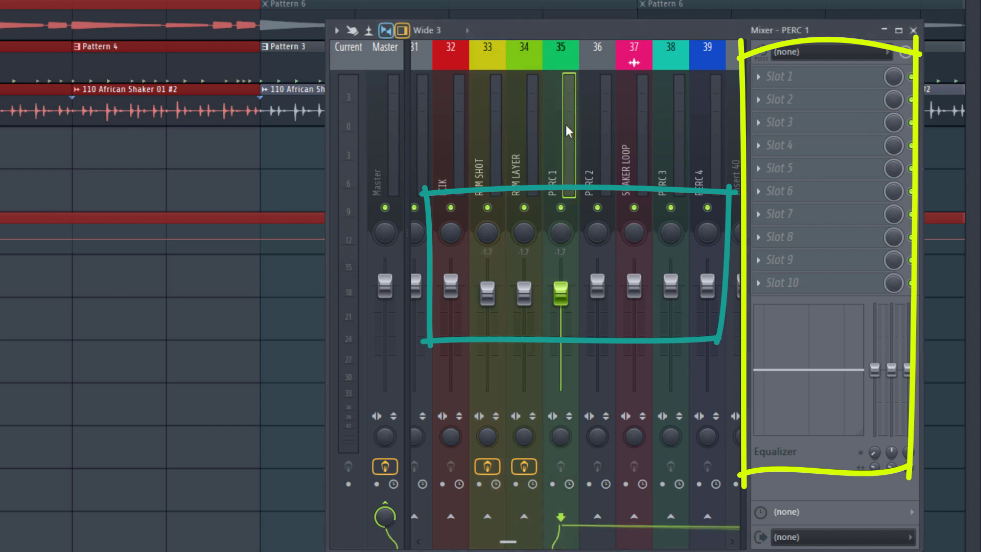
left_click(522, 134)
left_click(492, 134)
left_click(549, 135)
left_click(529, 135)
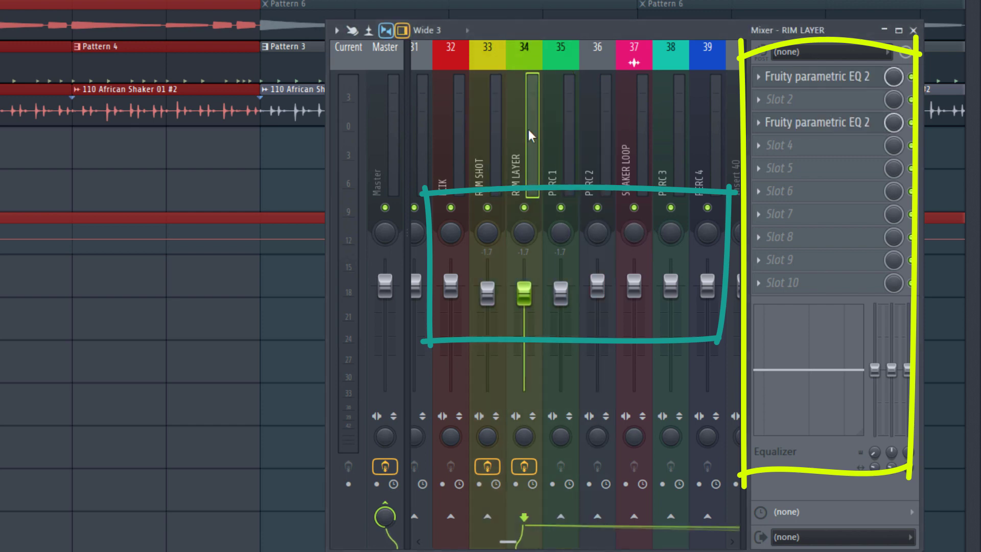
left_click(477, 133)
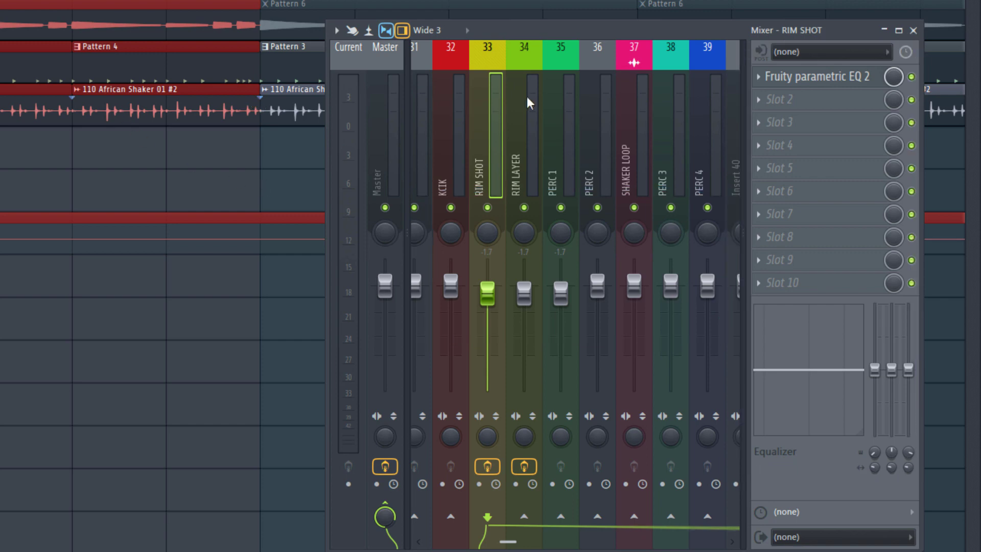
Solo the KCIK mixer track and play the selected section
left_click(445, 153)
right_click(450, 208)
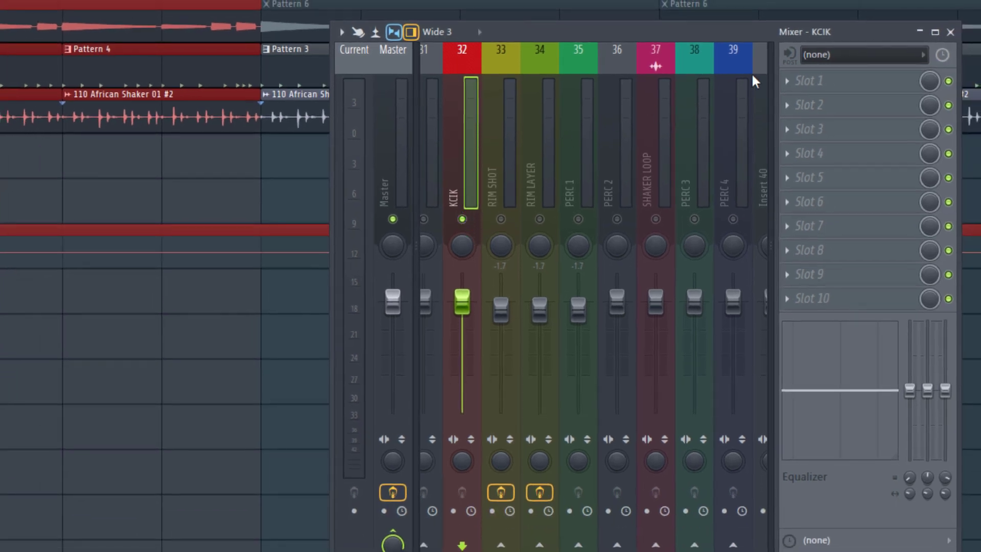
key("space")
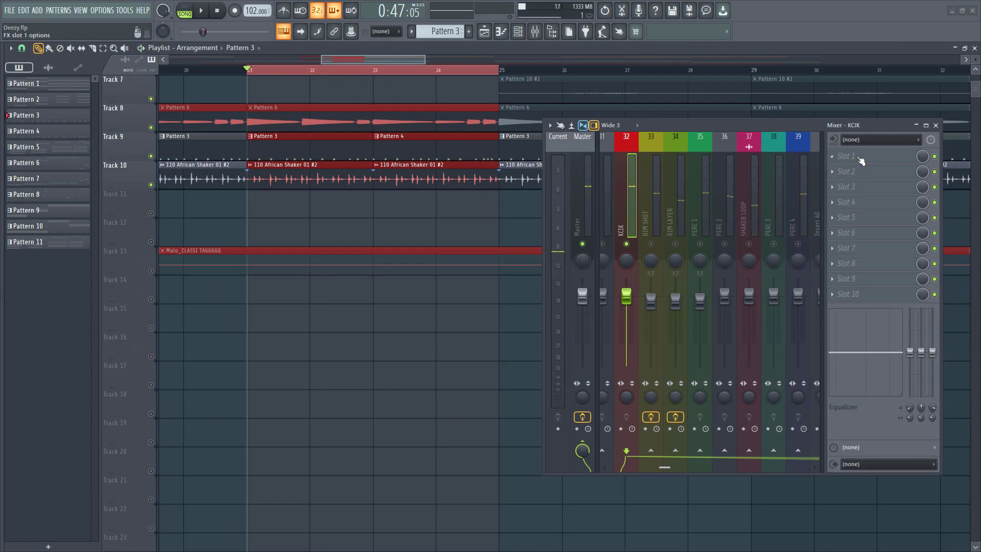
Load Fruity Parametric EQ 2 into slot 1 of the KCIK track and place its window beside the mixer
left_click(861, 161)
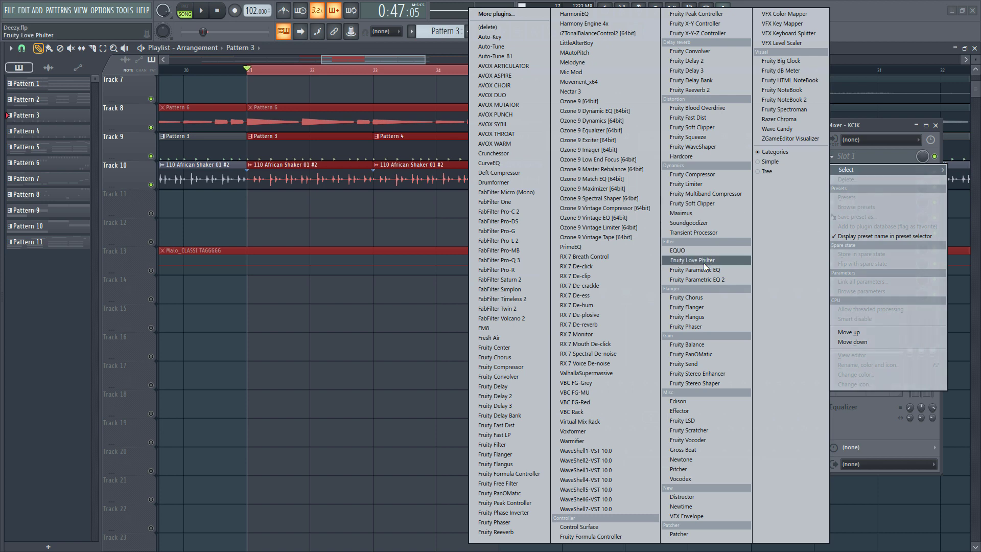
left_click(696, 280)
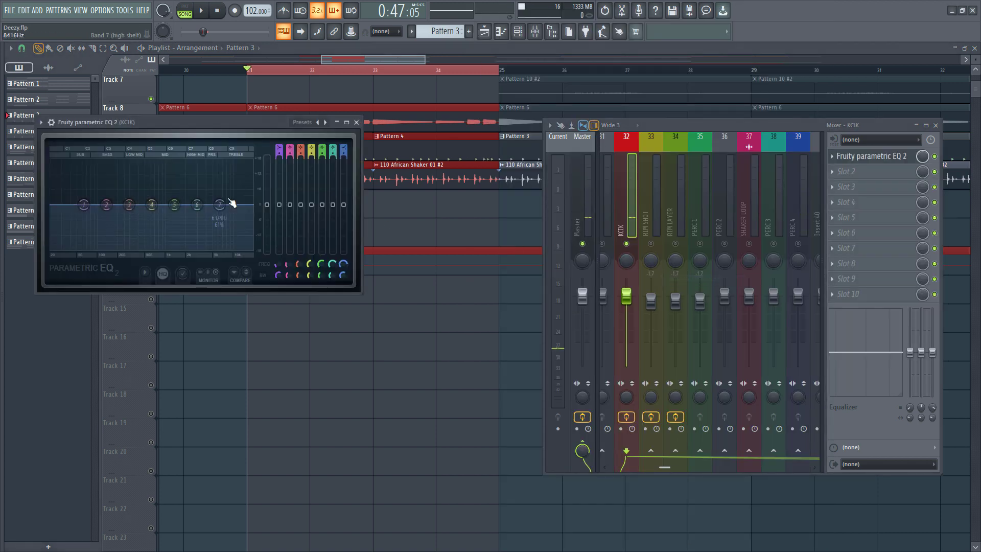
left_click_drag(235, 127, 560, 167)
left_click_drag(457, 165, 300, 180)
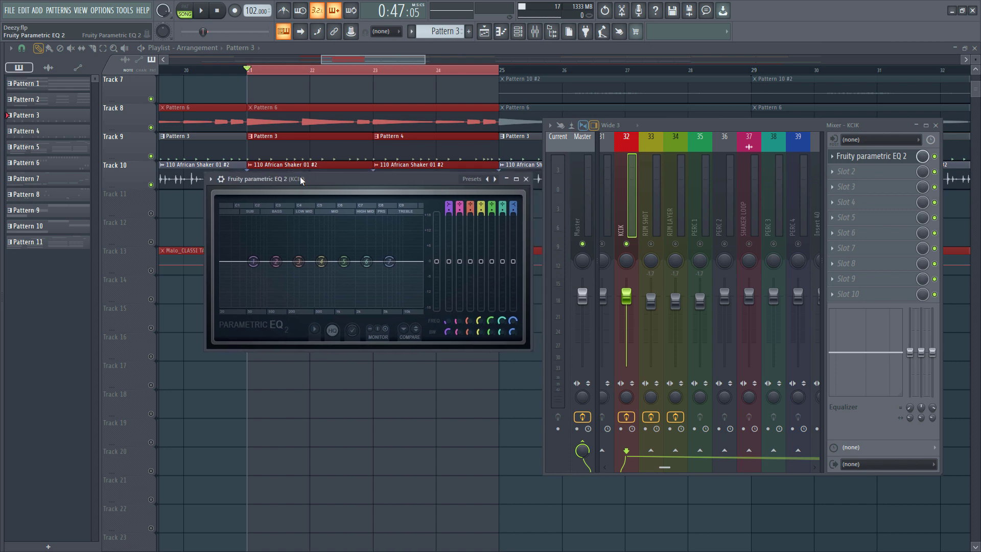
Make band 1 of the KCIK EQ a high-pass filter at about 38 Hz during playback and deselect the playlist clips
right_click(253, 261)
left_click(328, 335)
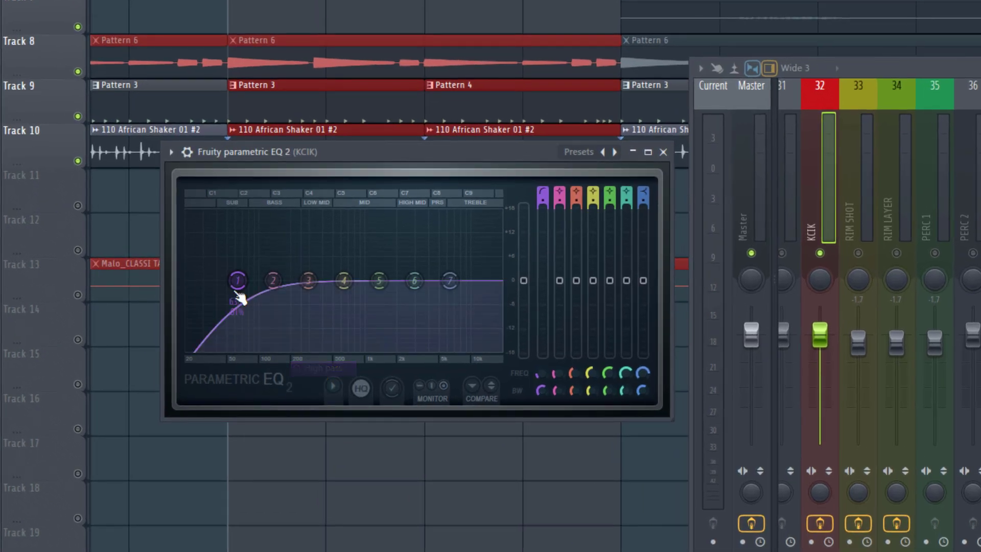
left_click_drag(239, 295, 208, 295)
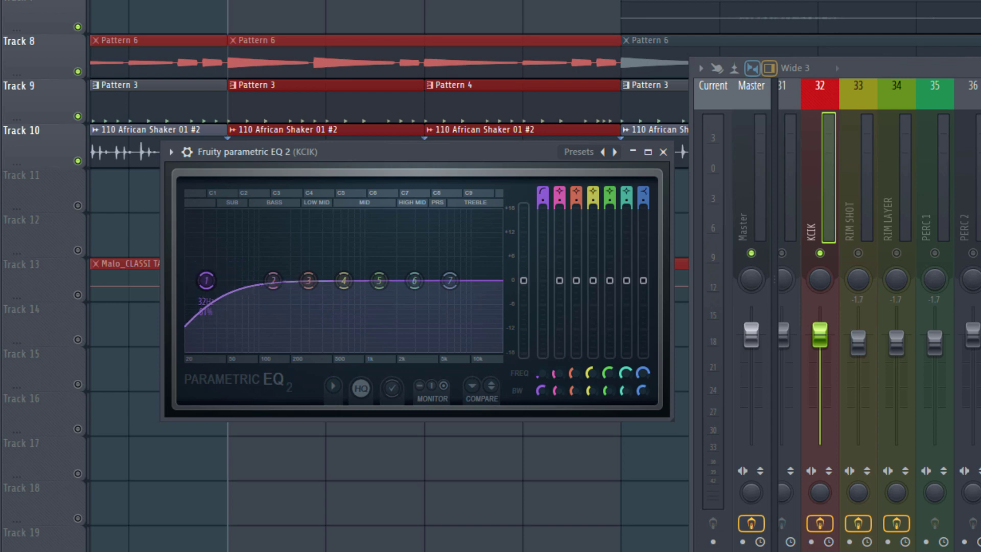
key("space")
left_click_drag(206, 280, 213, 280)
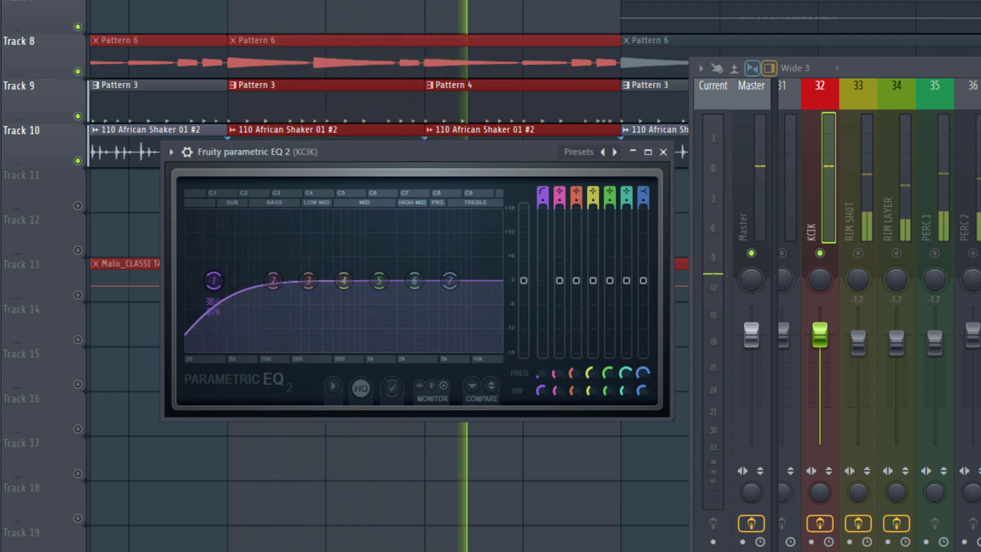
scroll(404, 25, "down", 1)
key("space")
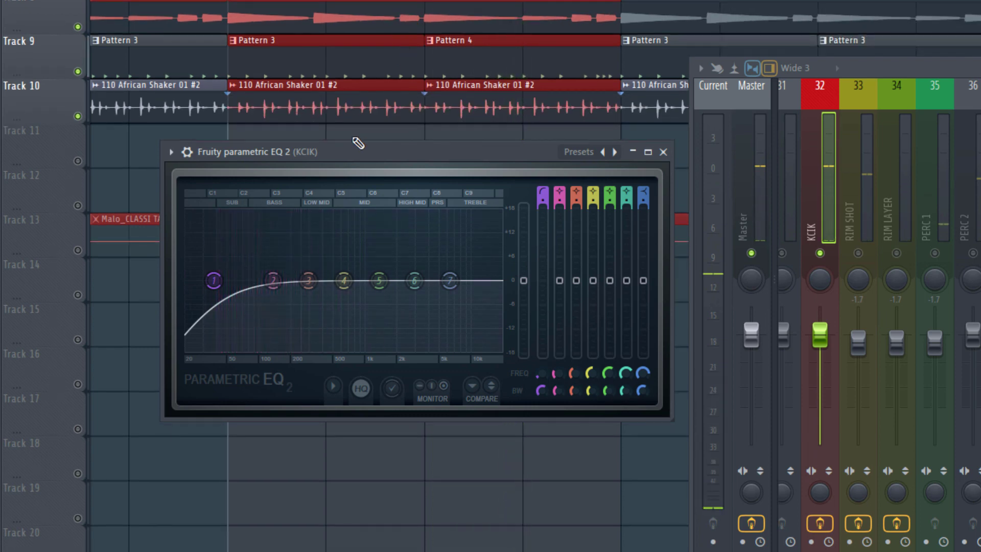
left_click(369, 132, "ctrl")
left_click(980, 123)
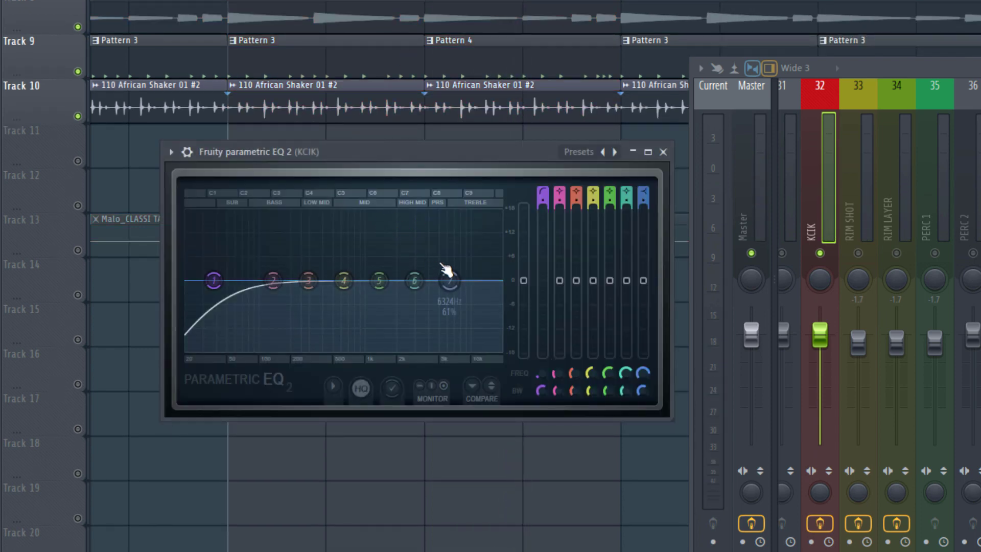
Shift band 7 of the KCIK EQ toward the highest treble frequencies and listen to the kick
left_click_drag(456, 278, 491, 282)
key("space")
key("space")
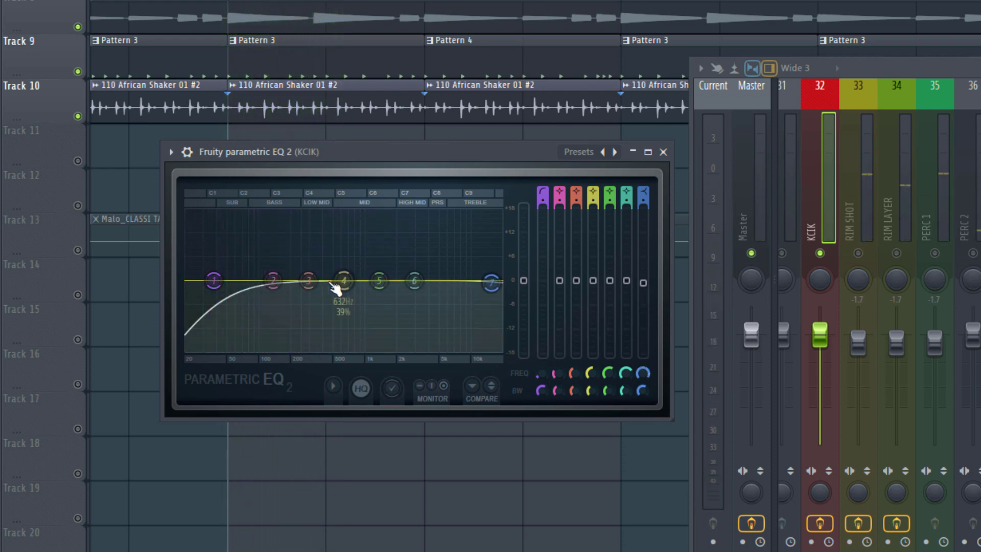
Audition a strong band 4 boost at about 549 Hz on the KCIK EQ, ending with a slight cut there
left_click_drag(343, 280, 336, 226)
key("space")
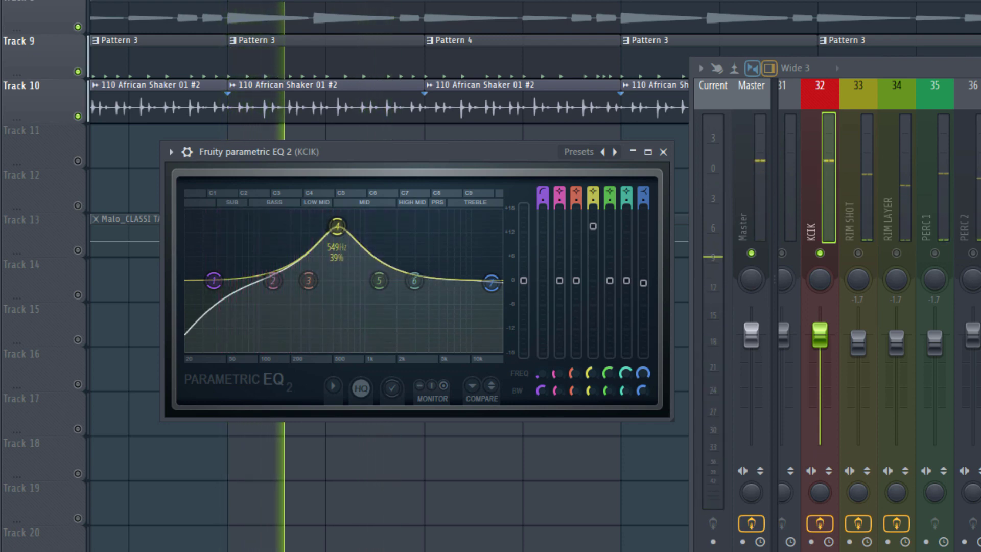
key("space")
left_click_drag(337, 226, 333, 286)
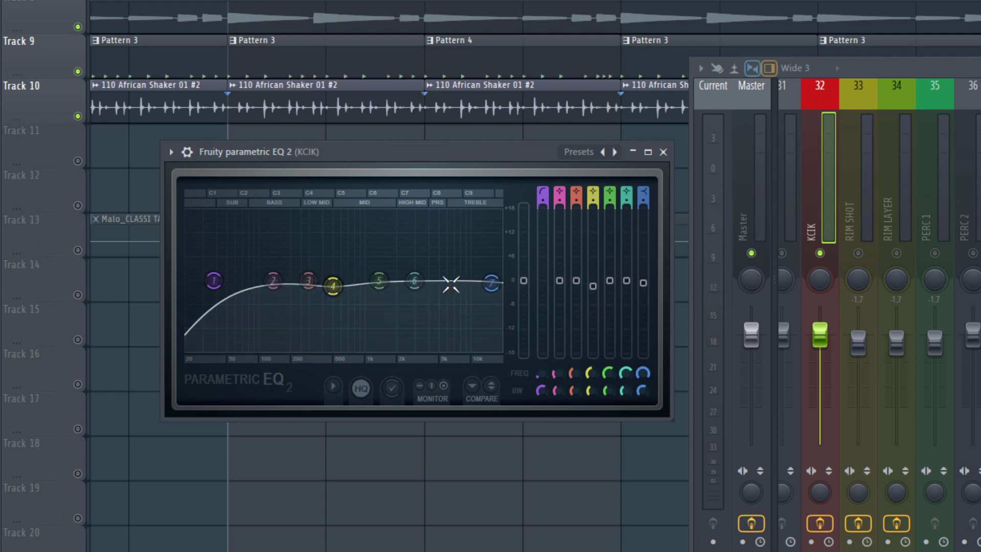
Lower band 7 of the KCIK EQ fully at about 367 Hz, listen to the result and close the EQ
left_click_drag(490, 283, 318, 349)
key("space")
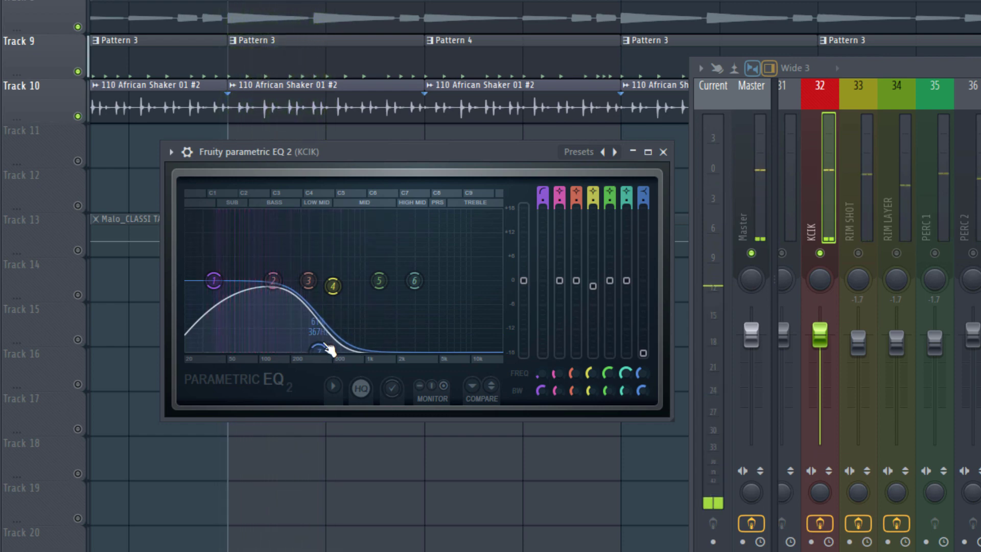
key("space")
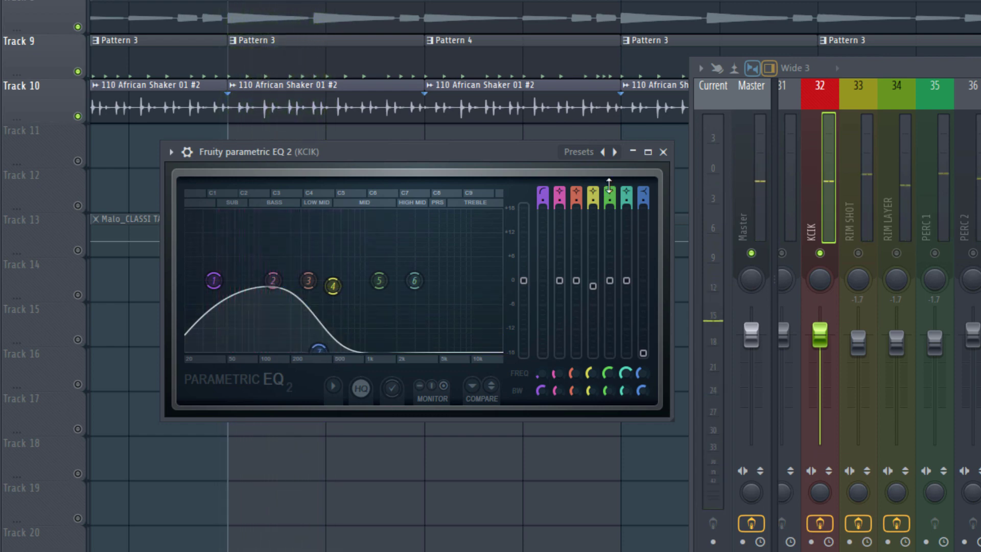
left_click(670, 156)
Unmute the RIM SHOT mixer track alongside the kick and play the section
scroll(899, 190, "left", 3)
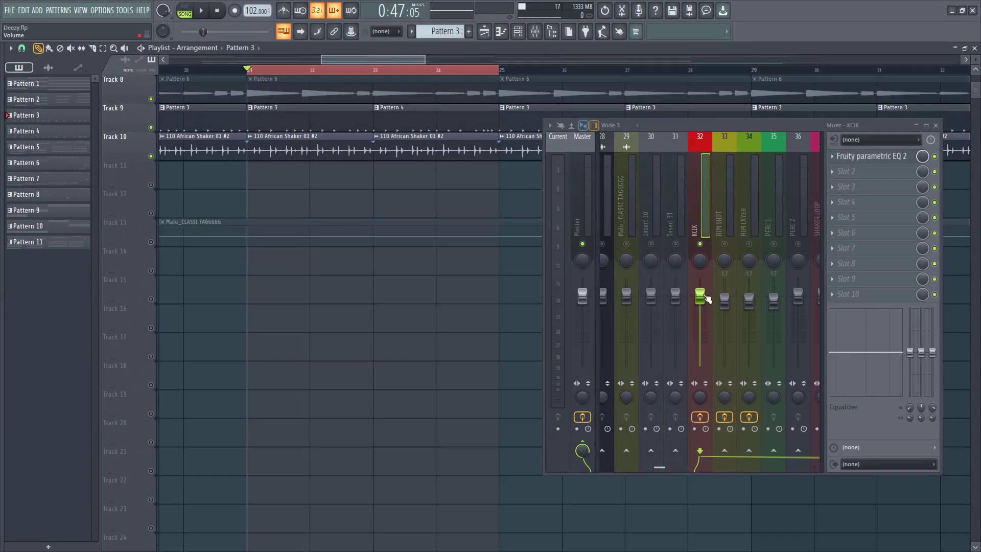
left_click(723, 231)
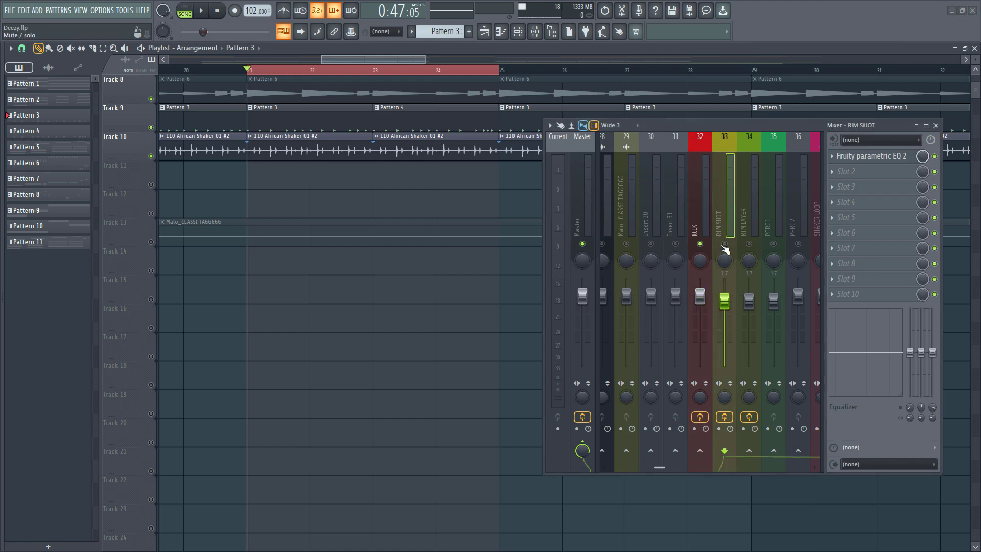
left_click(723, 245)
scroll(728, 212, "right", 3)
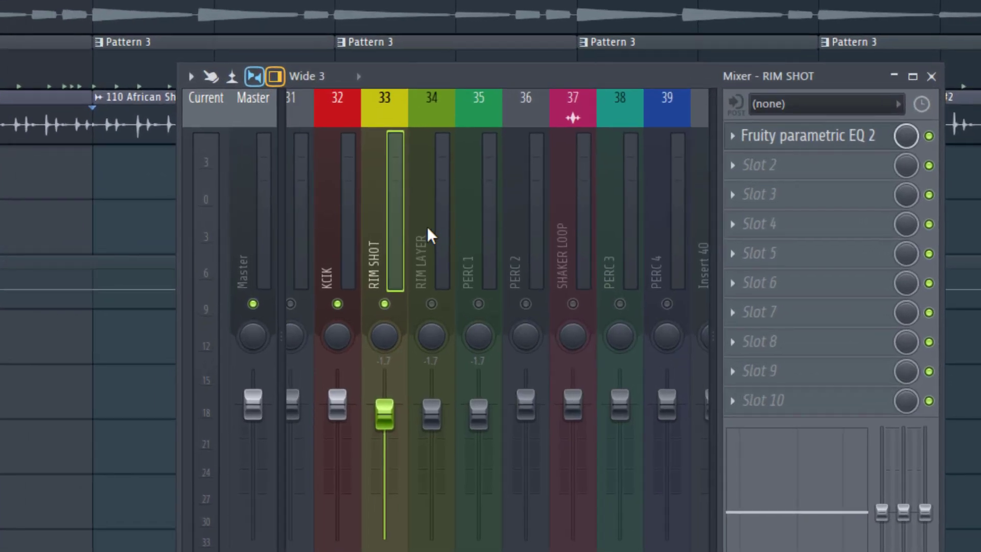
key("space")
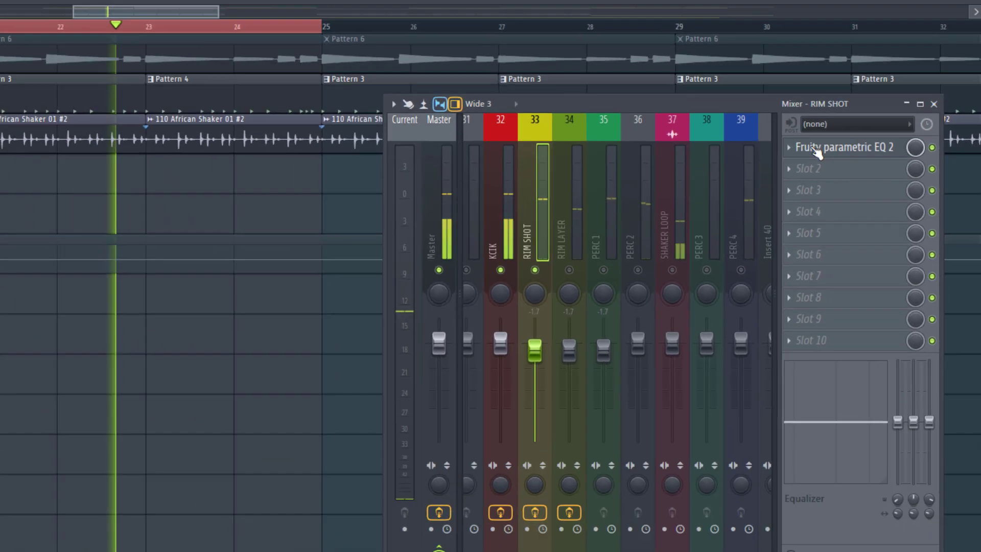
Check the RIM SHOT track's existing EQ, and load another Fruity Parametric EQ 2 into slot 2
left_click(815, 148)
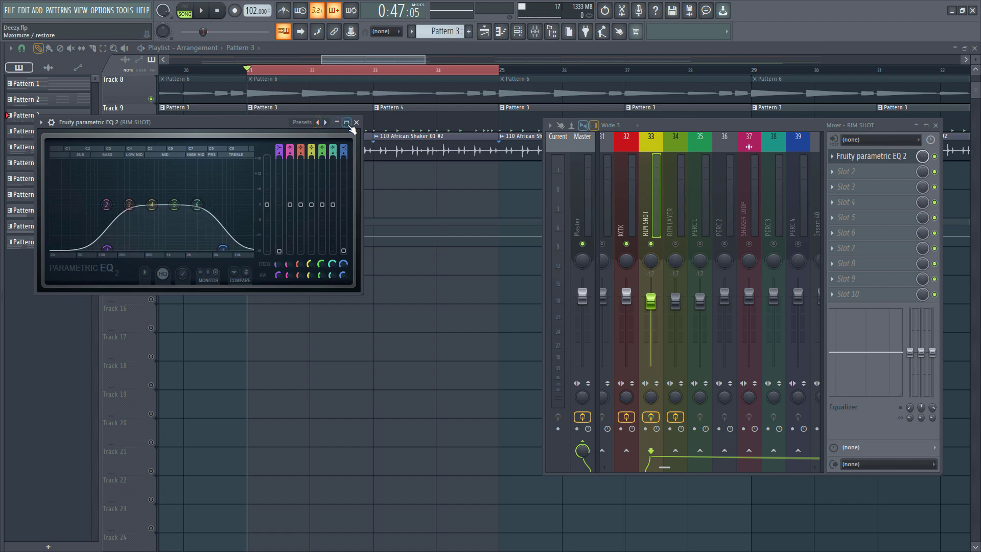
left_click(356, 123)
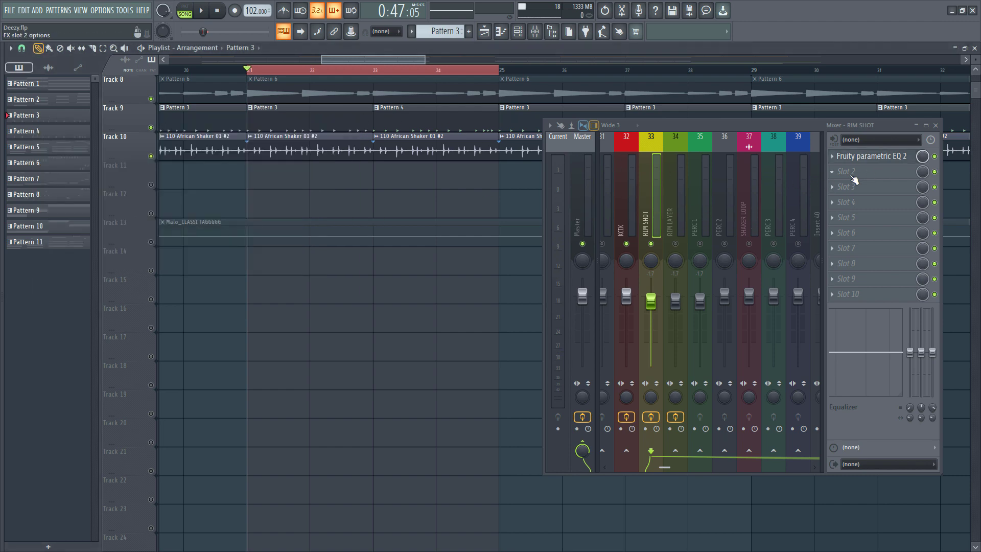
left_click(853, 179)
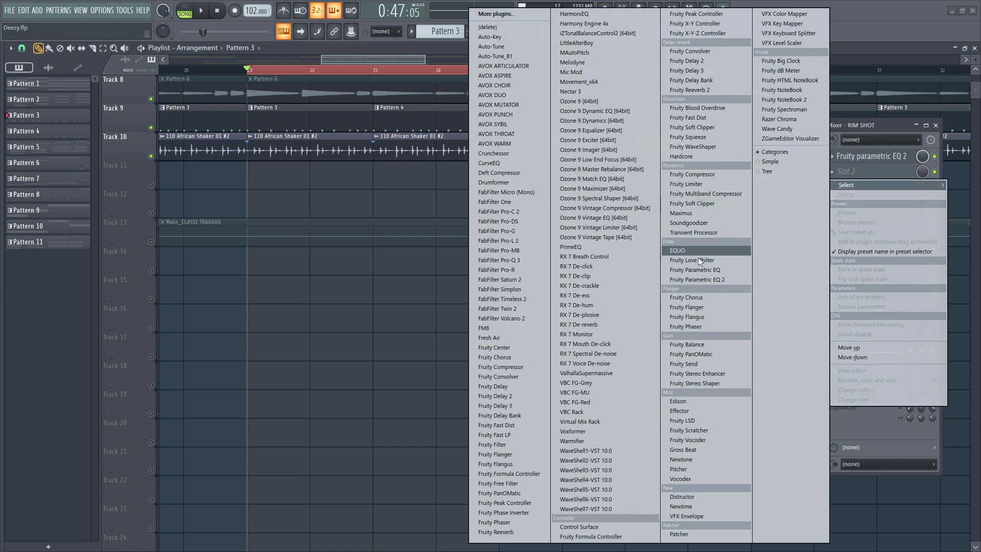
left_click(700, 280)
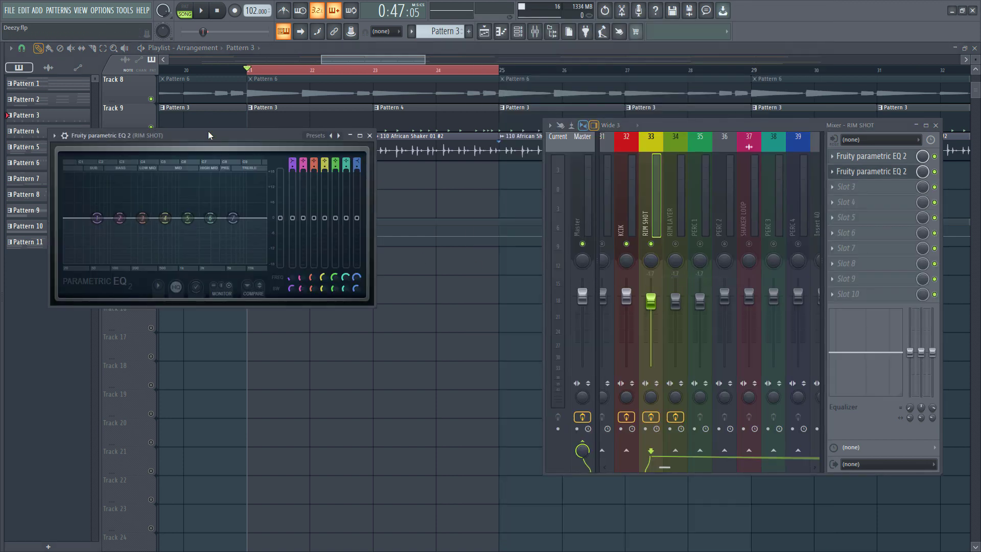
left_click_drag(207, 131, 401, 185)
left_click_drag(365, 147, 285, 135)
During playback, lower band 1 of the new RIM SHOT EQ fully at about 159 Hz and reduce band 7 moderately
key("space")
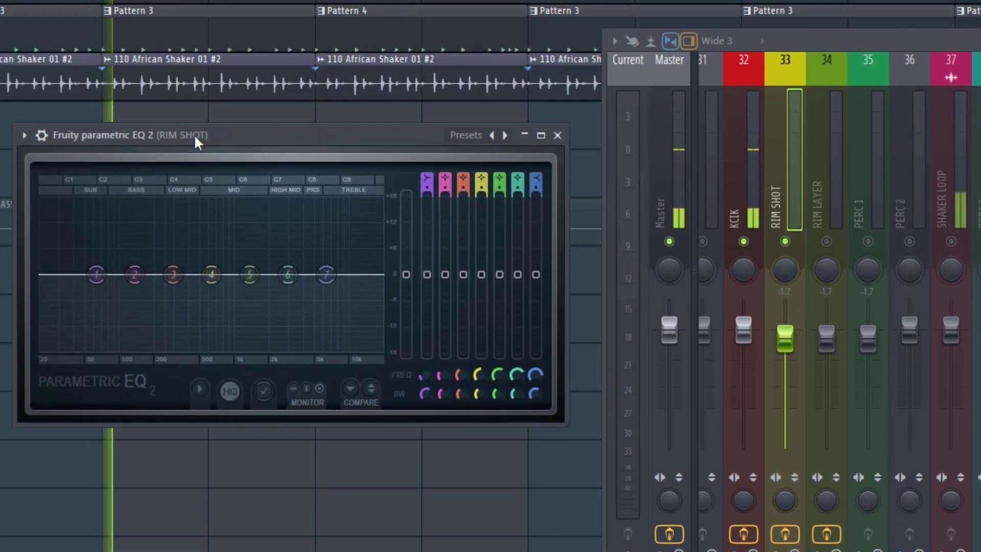
left_click_drag(96, 274, 151, 353)
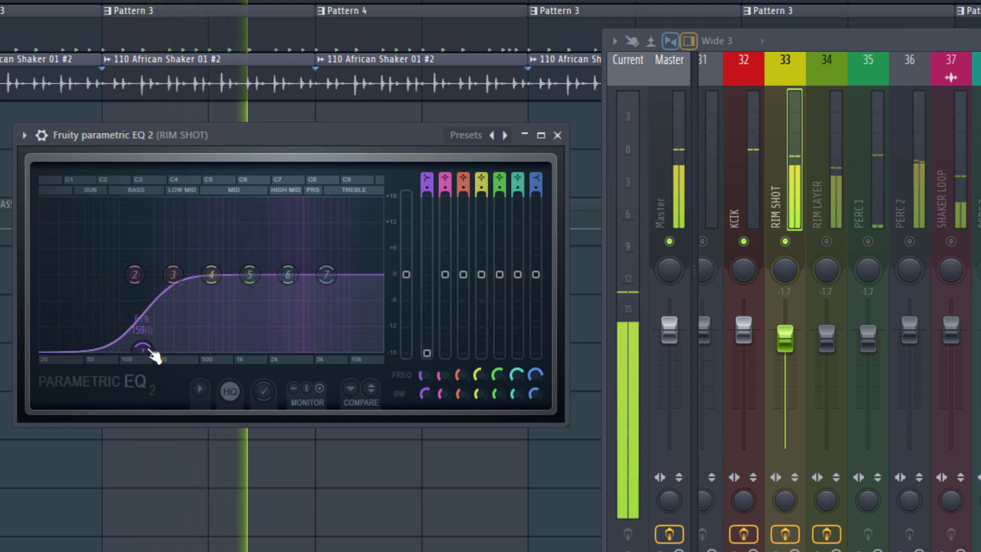
left_click_drag(326, 274, 321, 292)
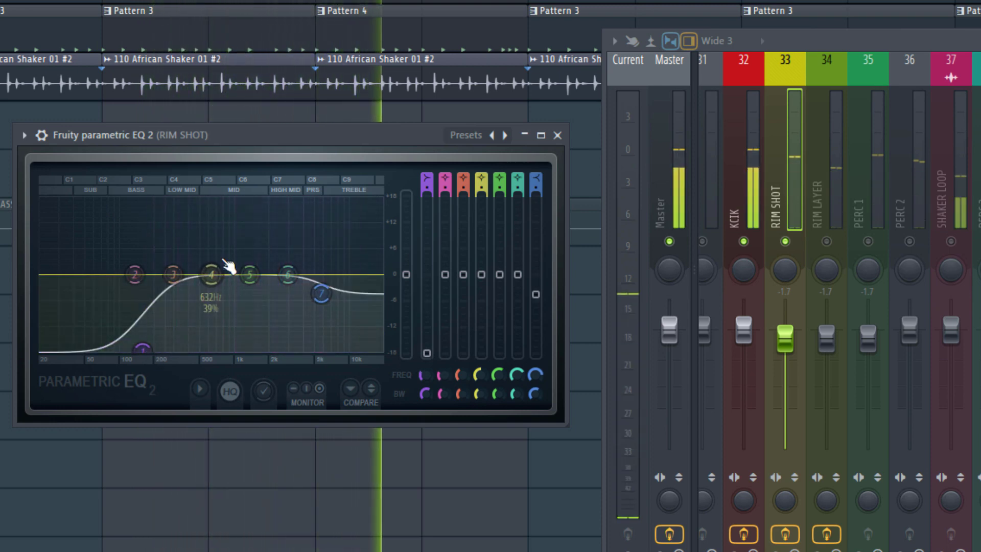
Cut band 4 of the RIM SHOT EQ slightly at about 700 Hz and play the section
mouse_move(211, 274)
left_mouse_down()
mouse_move(213, 263)
mouse_move(216, 288)
left_mouse_up()
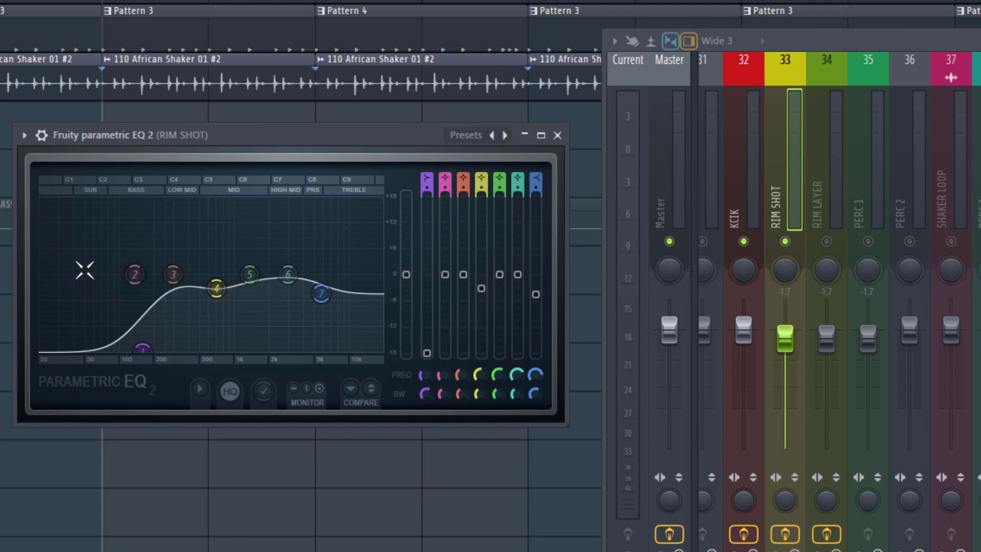
mouse_move(200, 302)
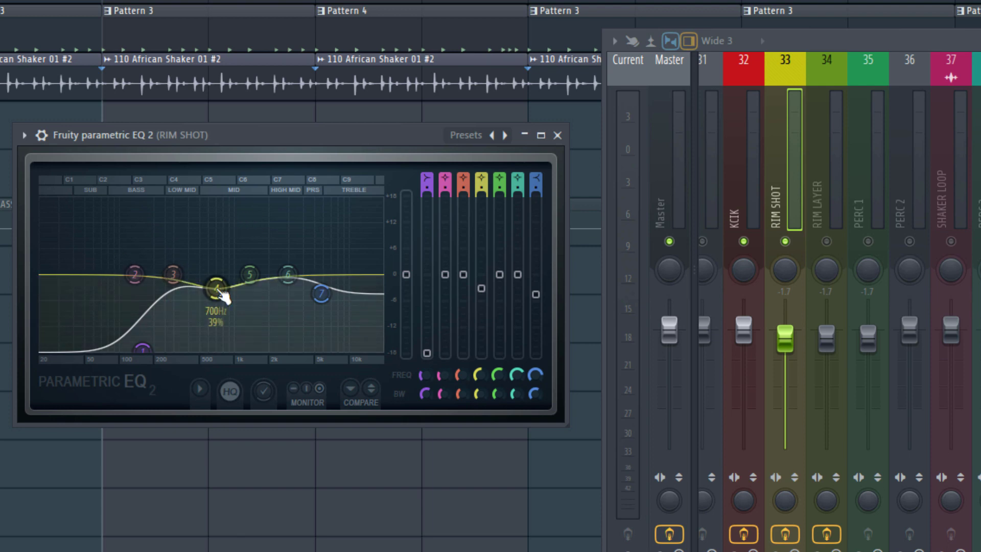
key("space")
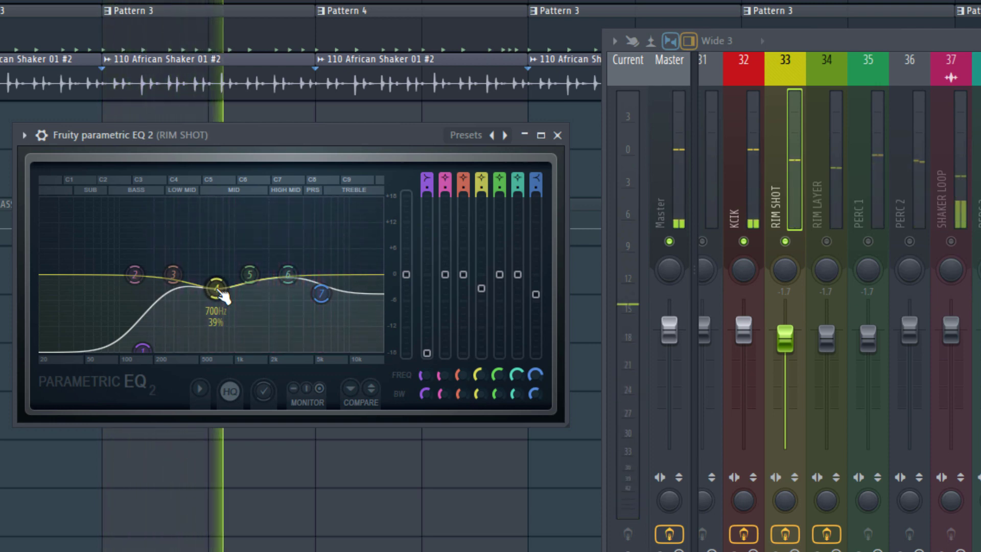
Try a slight boost on band 4 of the RIM SHOT EQ at about 686 Hz and play the section
key("space")
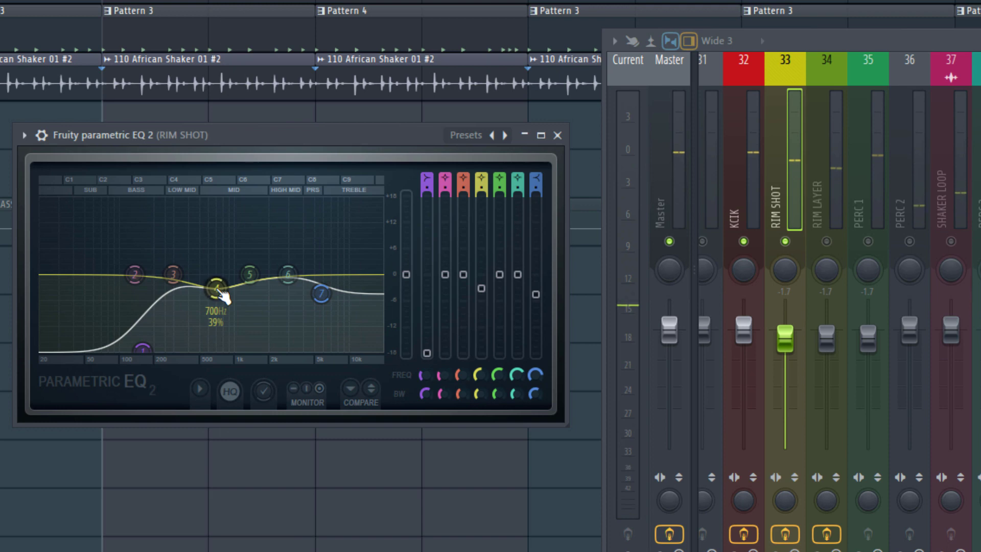
left_click_drag(220, 294, 220, 271)
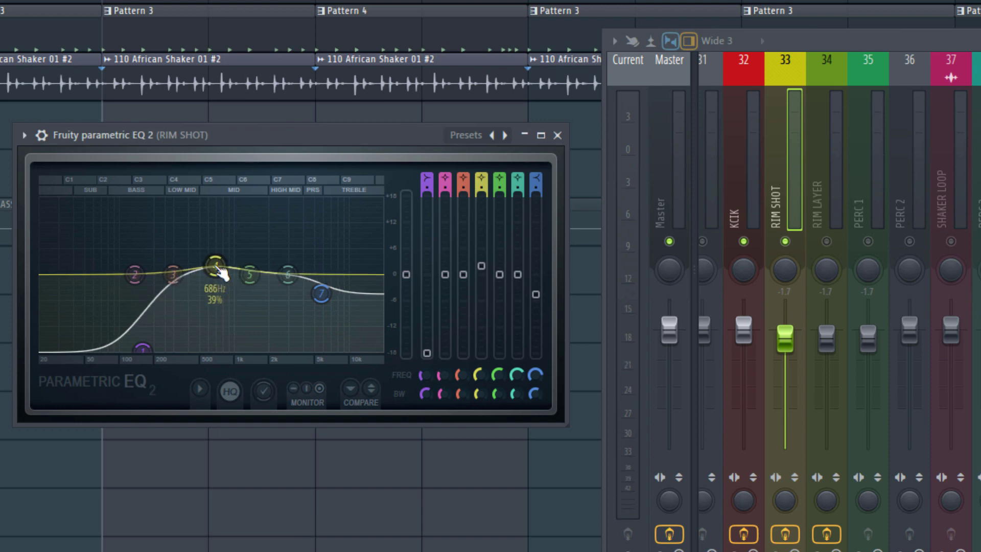
key("space")
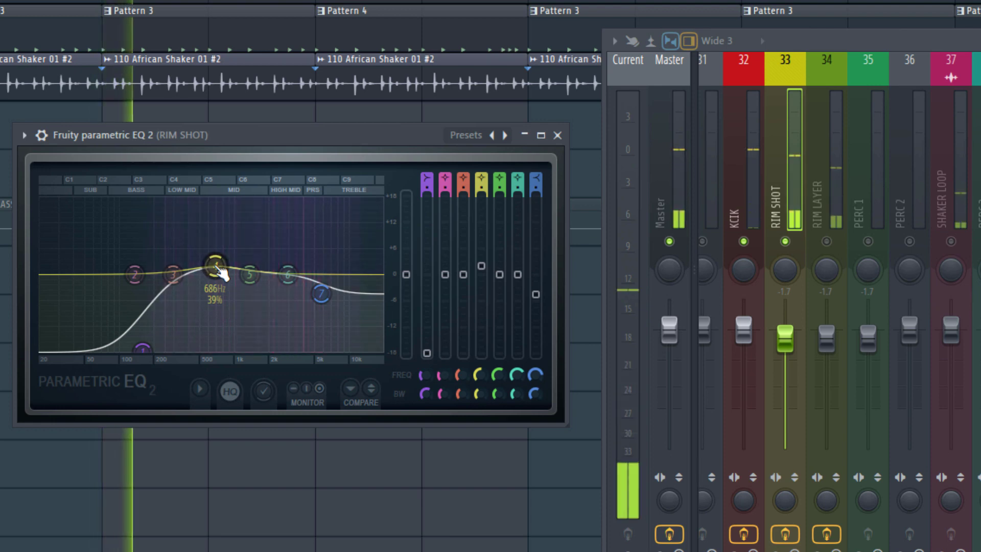
key("space")
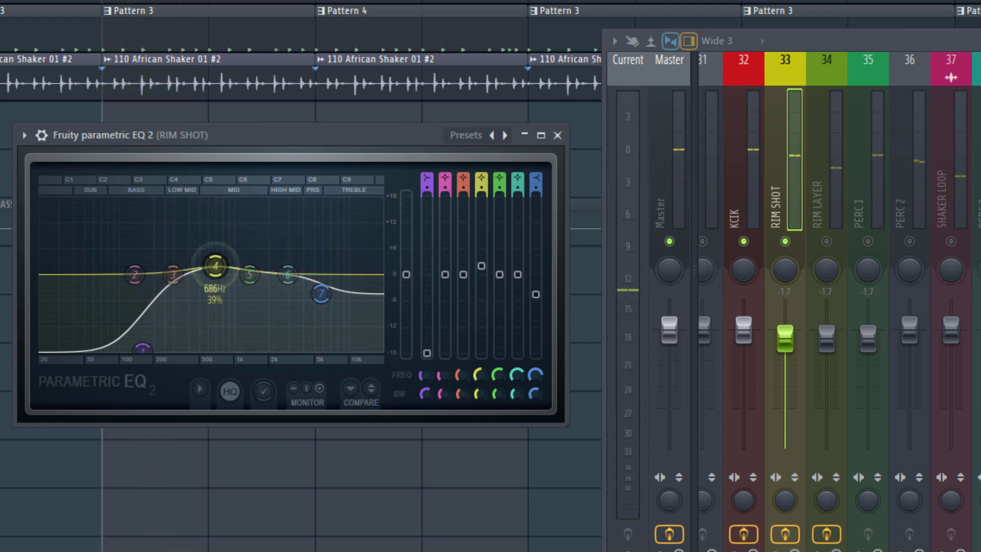
Cut band 4 of the RIM SHOT EQ slightly at about 709 Hz, and pan the RIM SHOT track slightly left
left_click_drag(215, 266, 217, 290)
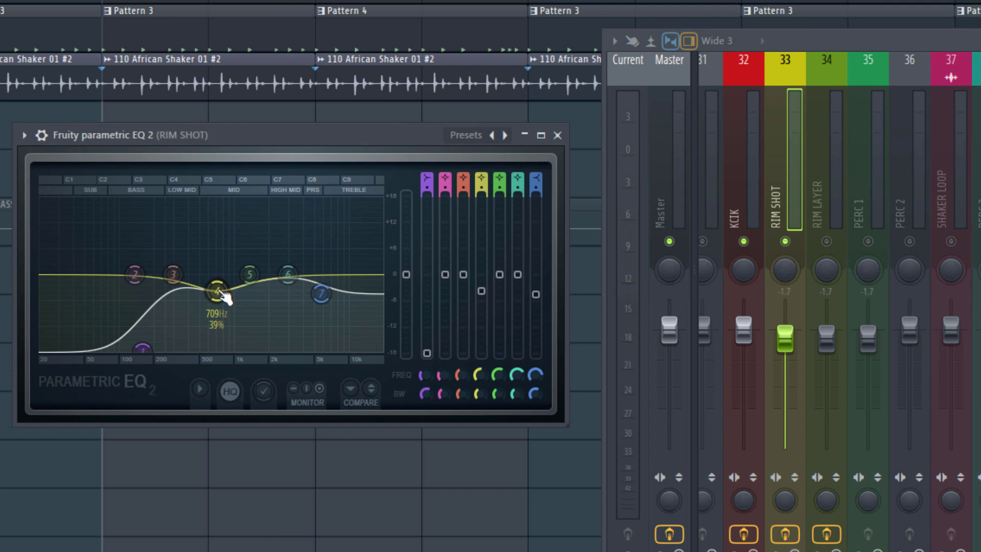
key("space")
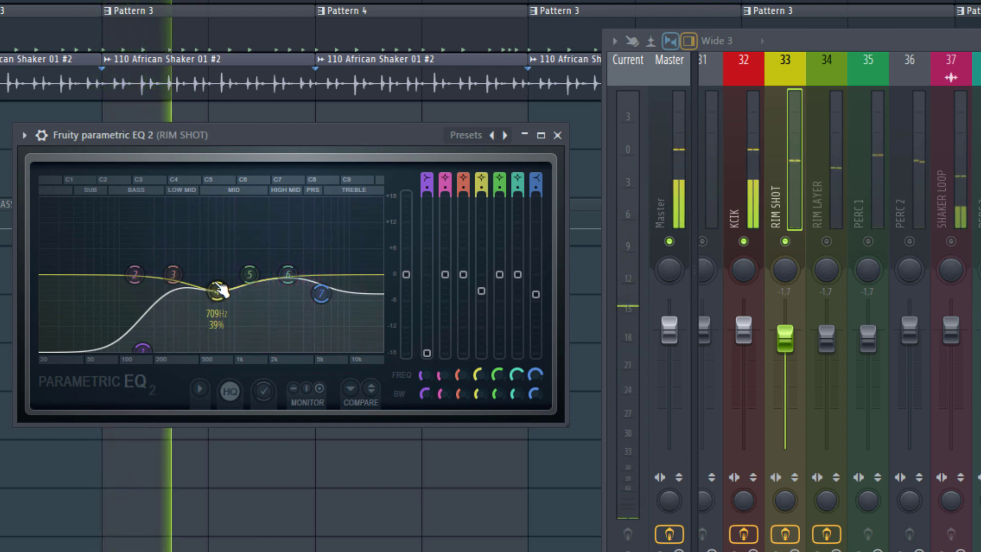
key("space")
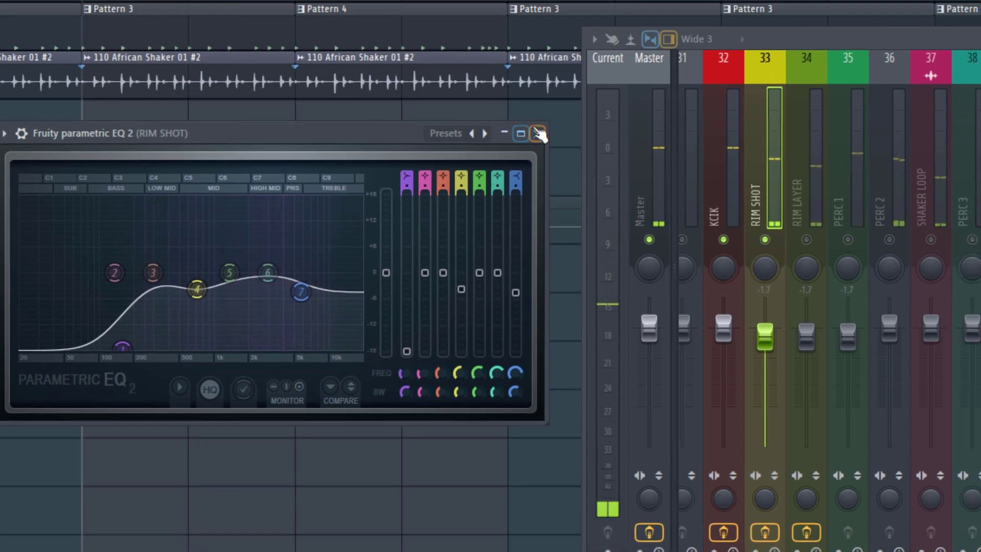
left_click(539, 134)
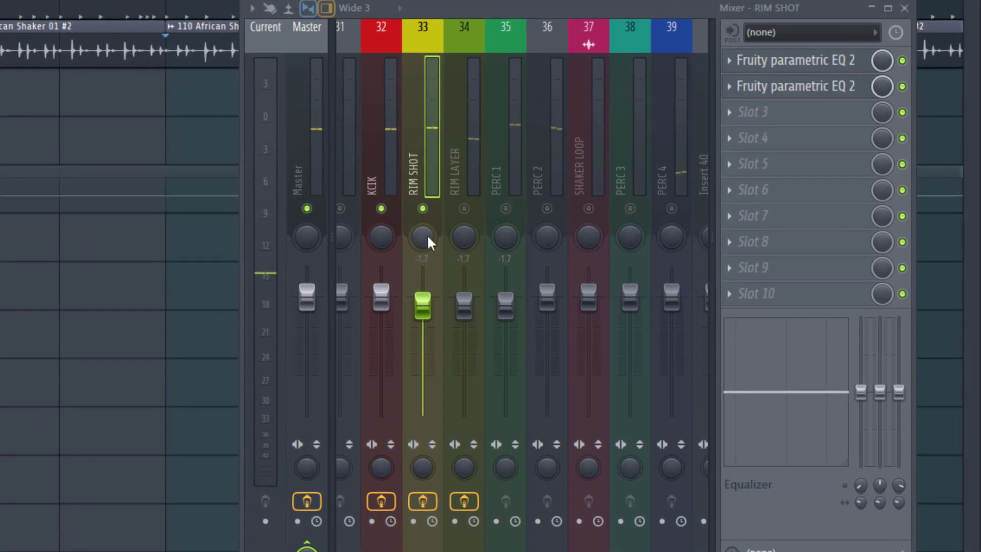
left_click_drag(427, 234, 427, 238)
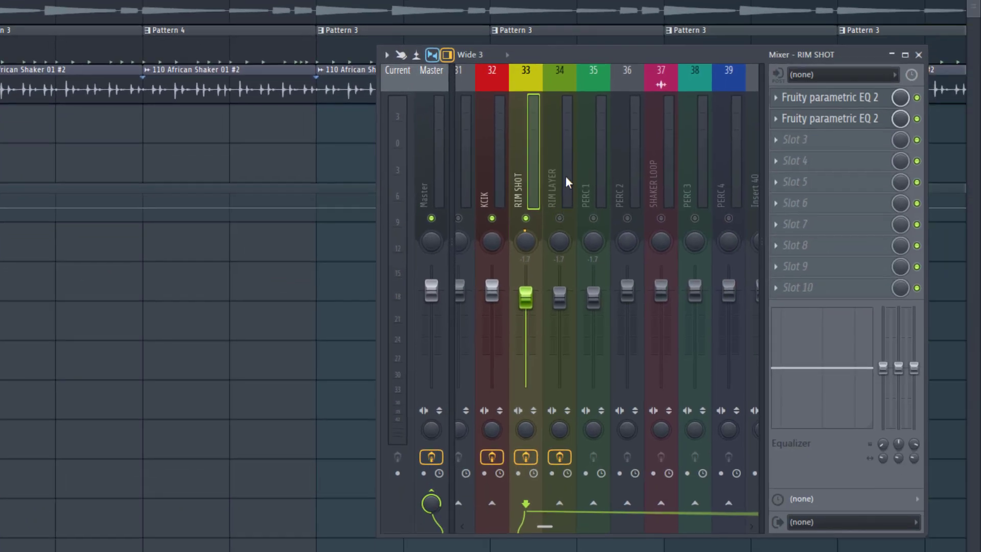
Unmute the RIM LAYER track, mute RIM SHOT, and play the layer with the kick
left_click(567, 181)
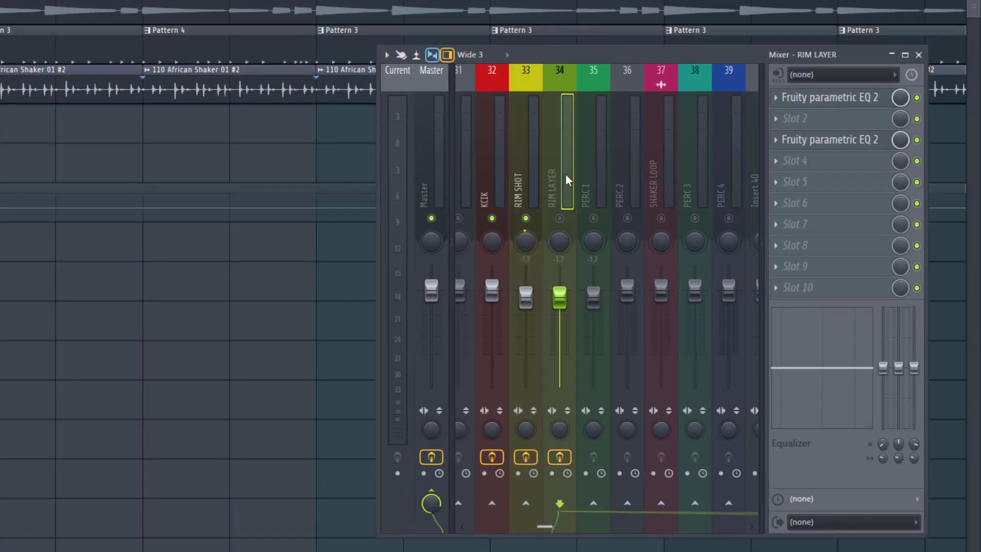
left_click(560, 219)
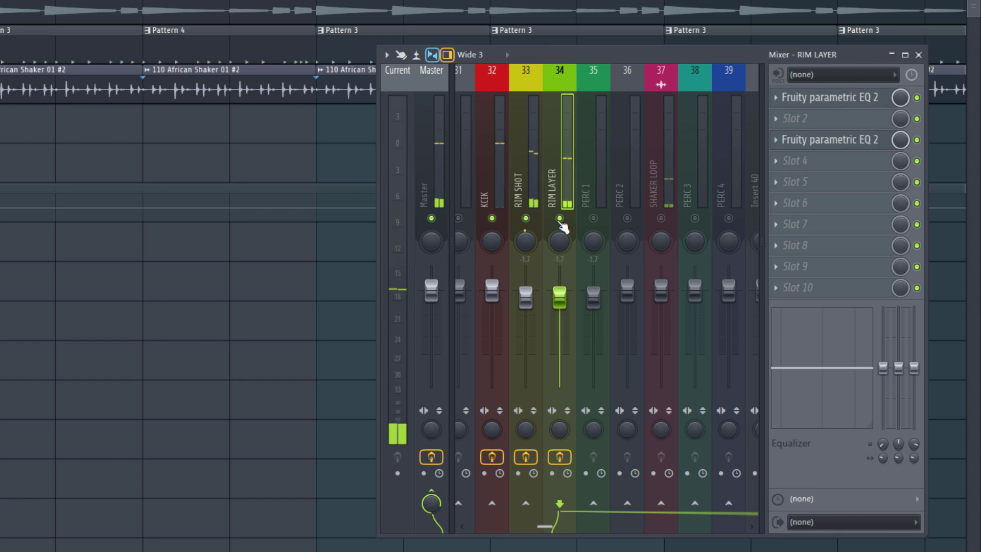
left_click(526, 219)
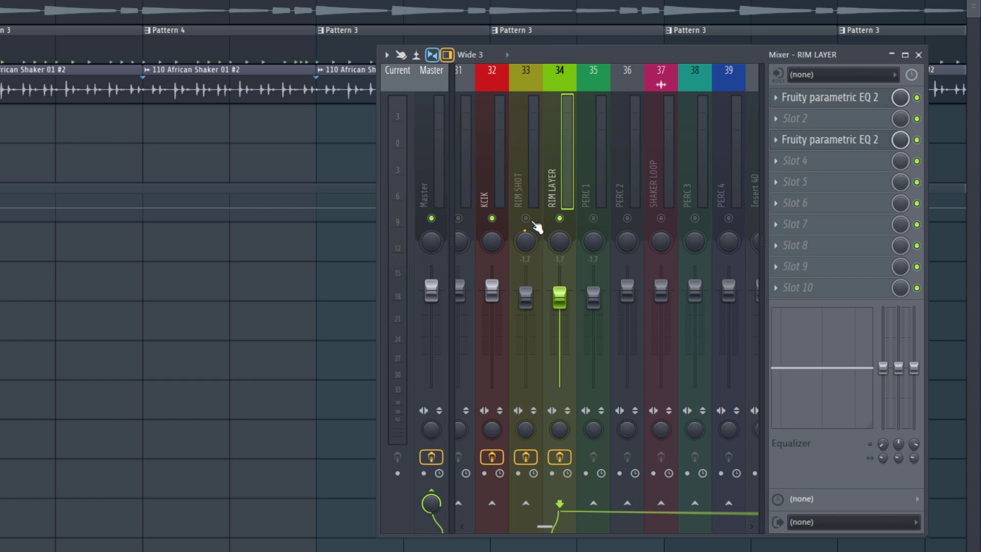
key("space")
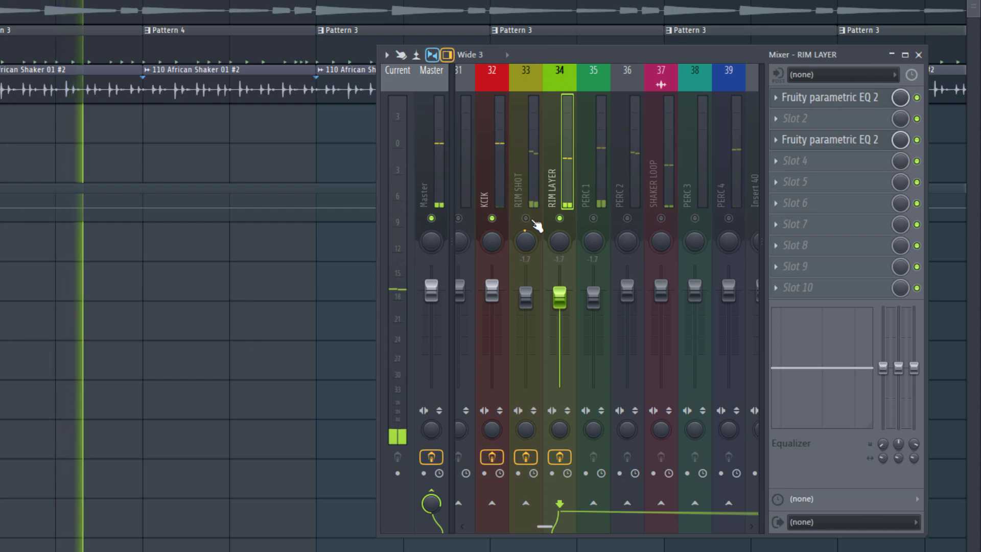
Unmute RIM SHOT and switch RIM LAYER off and on during playback to compare the two rims
left_click(534, 221)
left_click(571, 219)
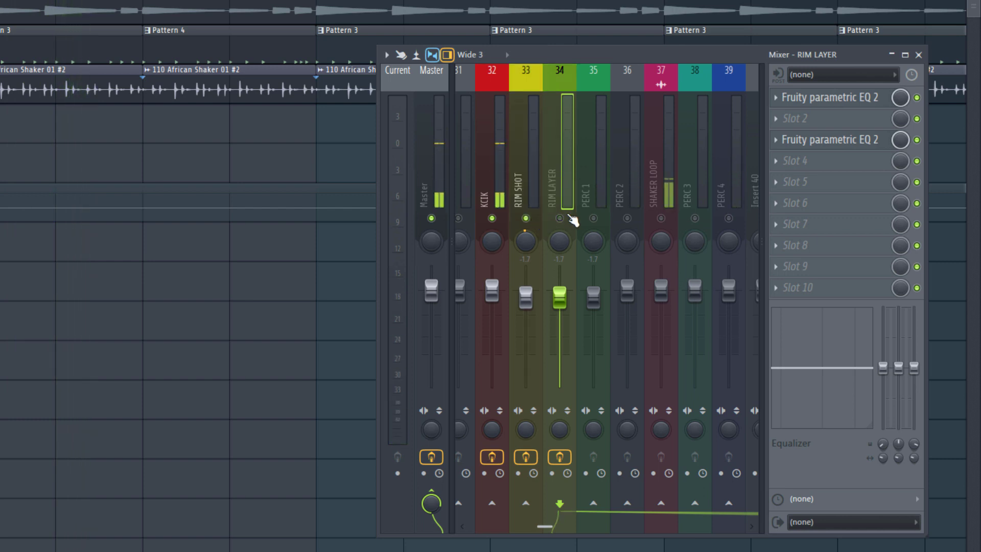
left_click(571, 219)
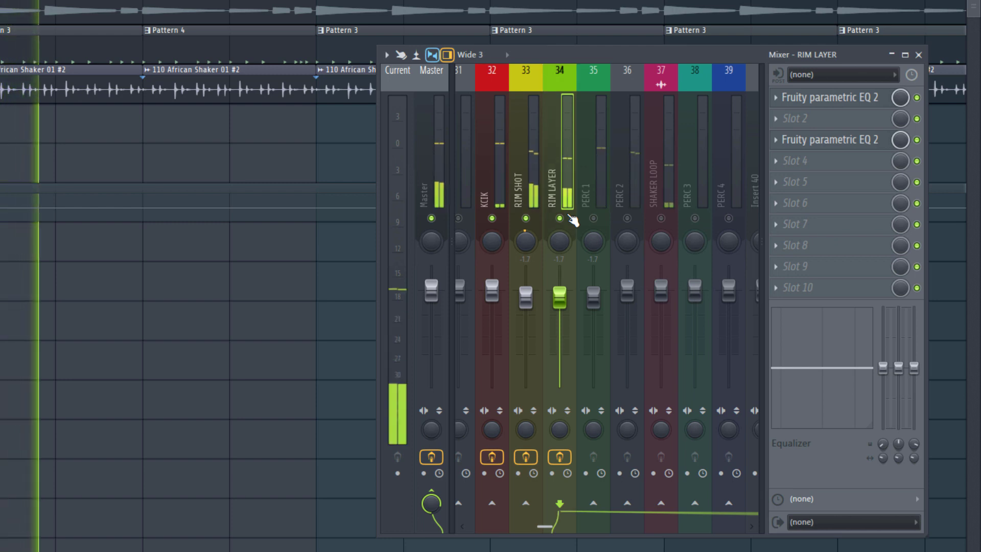
key("space")
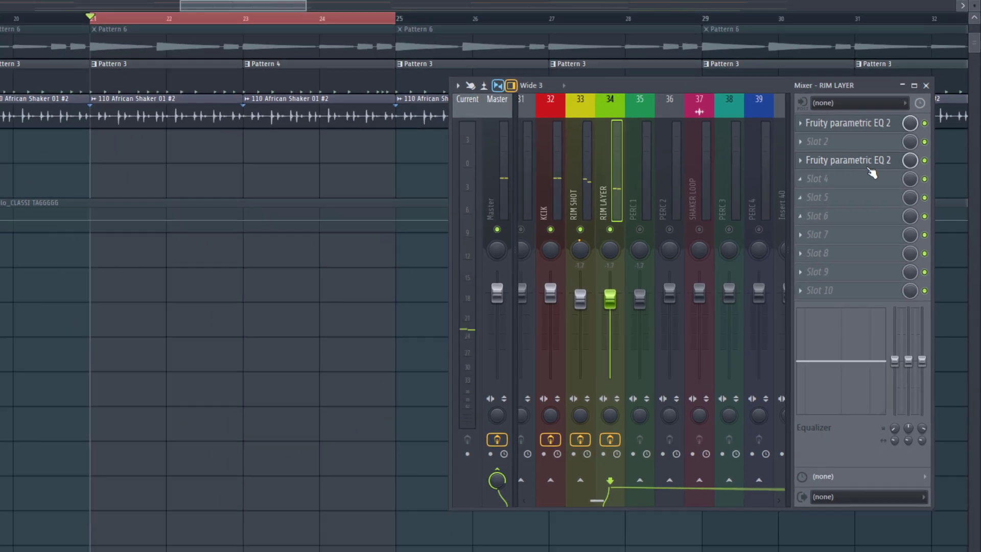
Move the flat RIM LAYER EQ from slot 3 up to slot 2, and check the EQ in slot 1
left_click(854, 147)
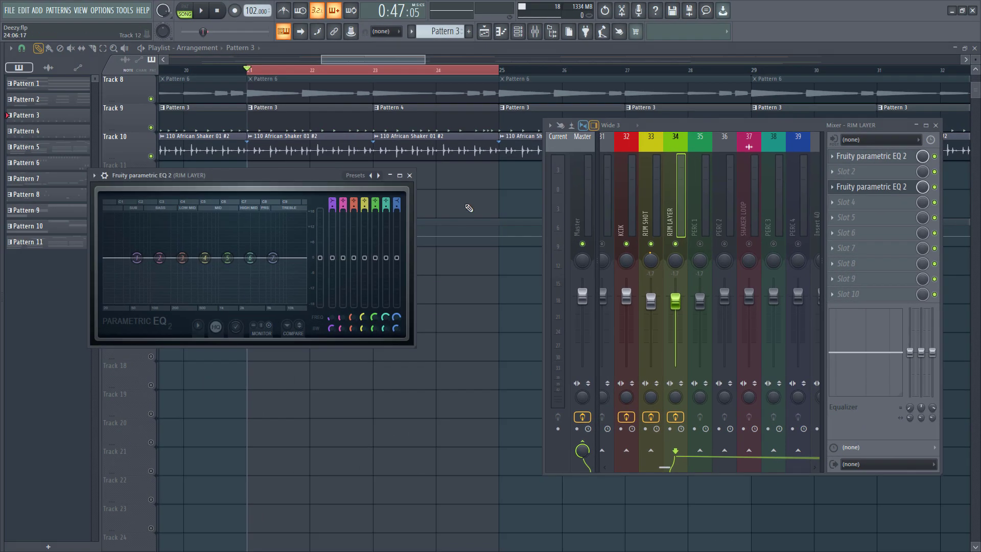
scroll(872, 193, "up", 1)
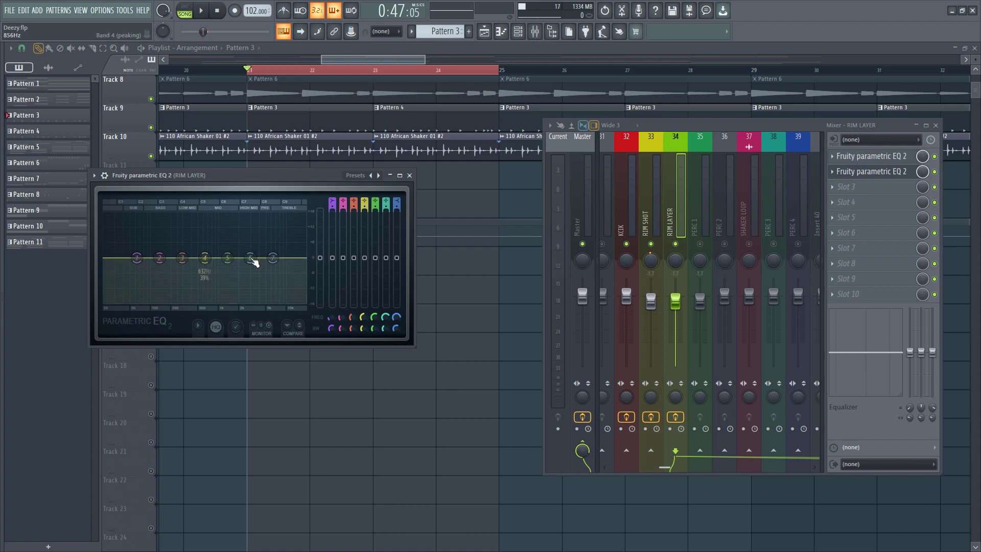
left_click(850, 157)
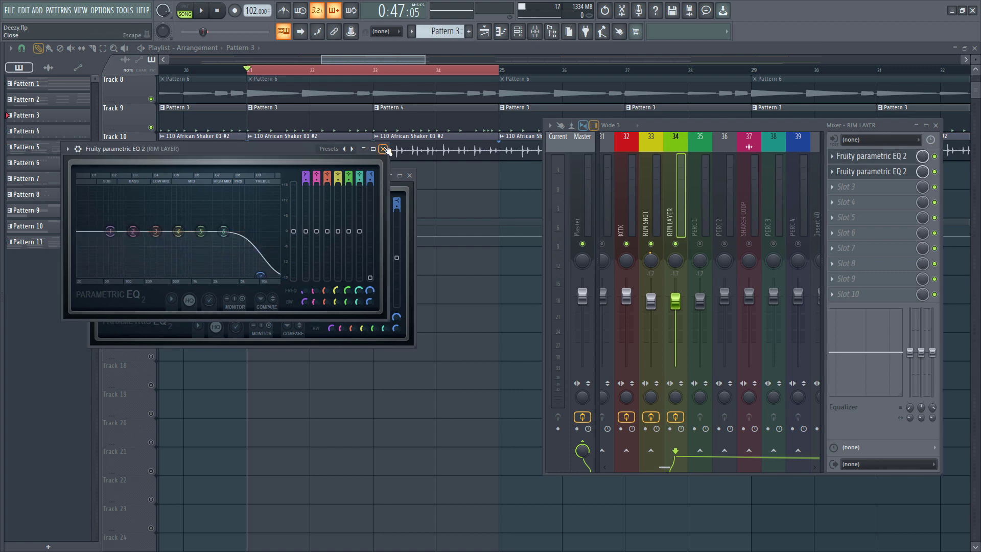
left_click(383, 149)
Lower band 1 of the slot 2 RIM LAYER EQ fully and move it to around 500 Hz during playback
left_click_drag(138, 258, 304, 291)
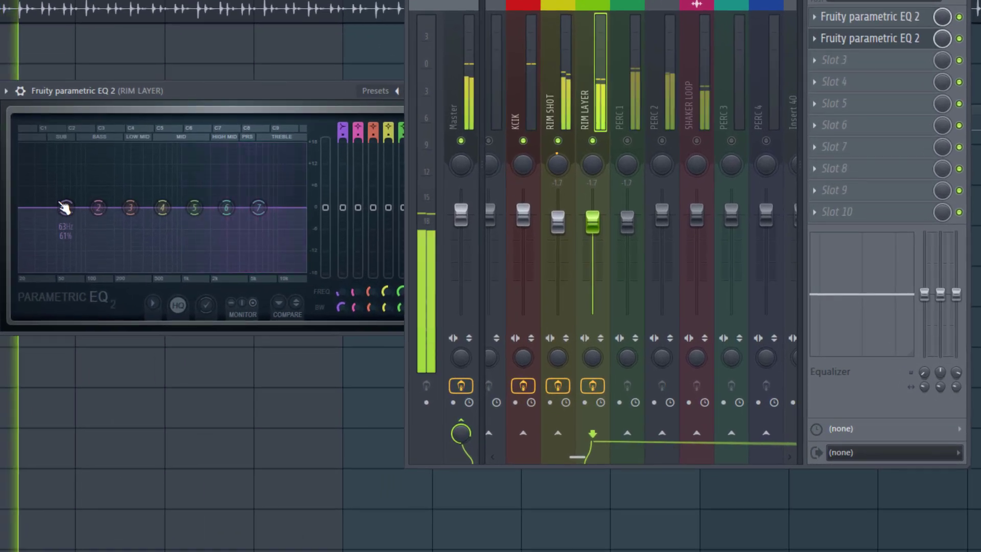
left_click_drag(303, 292, 314, 332)
left_click_drag(83, 266, 156, 269)
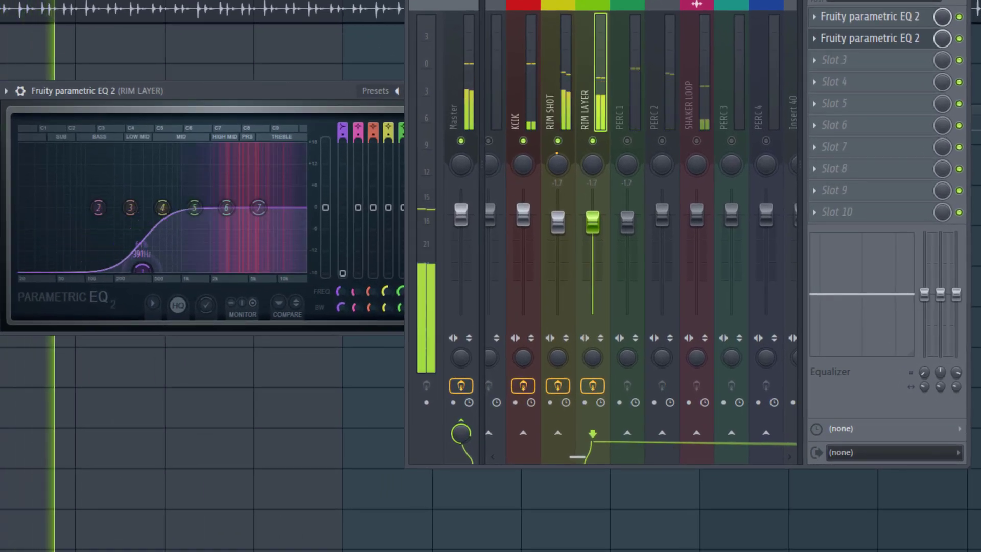
Try a slight boost on band 7 of the RIM LAYER EQ at about 5236 Hz
mouse_move(251, 207)
left_mouse_down()
mouse_move(256, 218)
mouse_move(252, 195)
left_mouse_up()
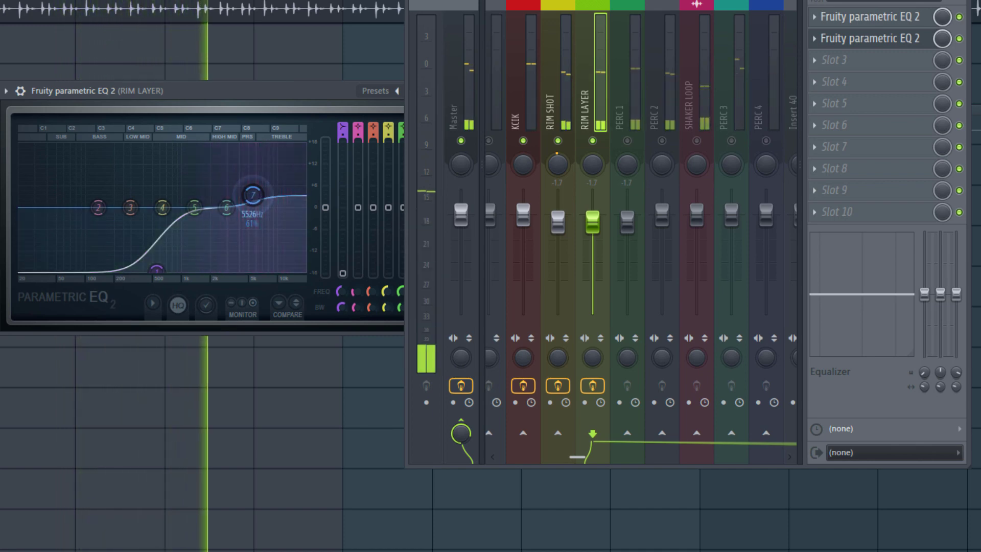
key("space")
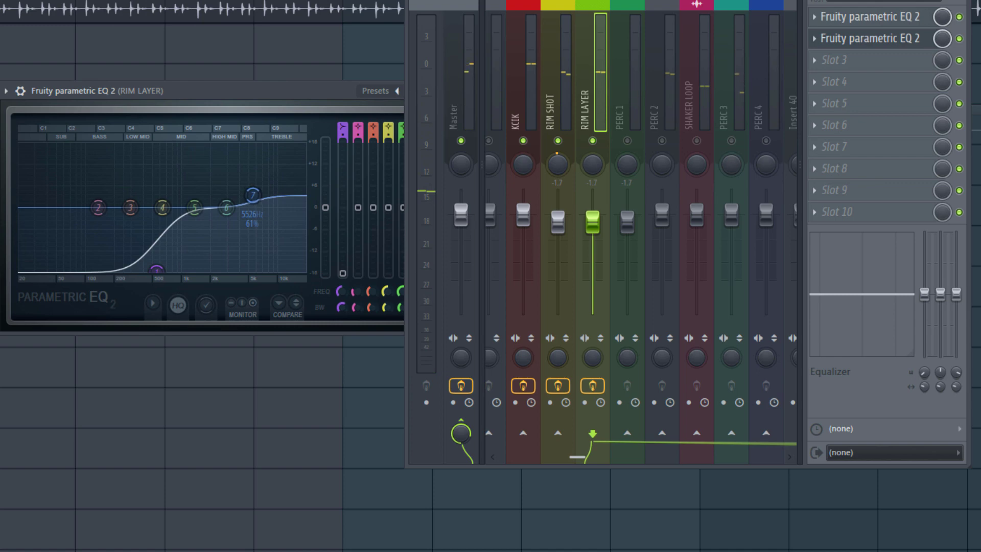
left_click_drag(252, 194, 251, 195)
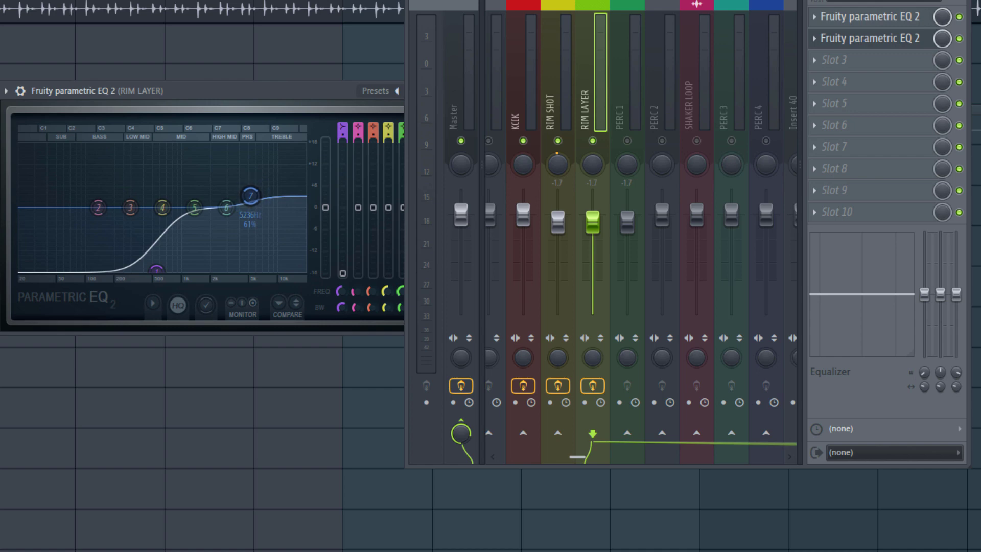
Cut band 7 of the RIM LAYER EQ slightly at about 5096 Hz, and close the EQ
left_click_drag(250, 195, 249, 225)
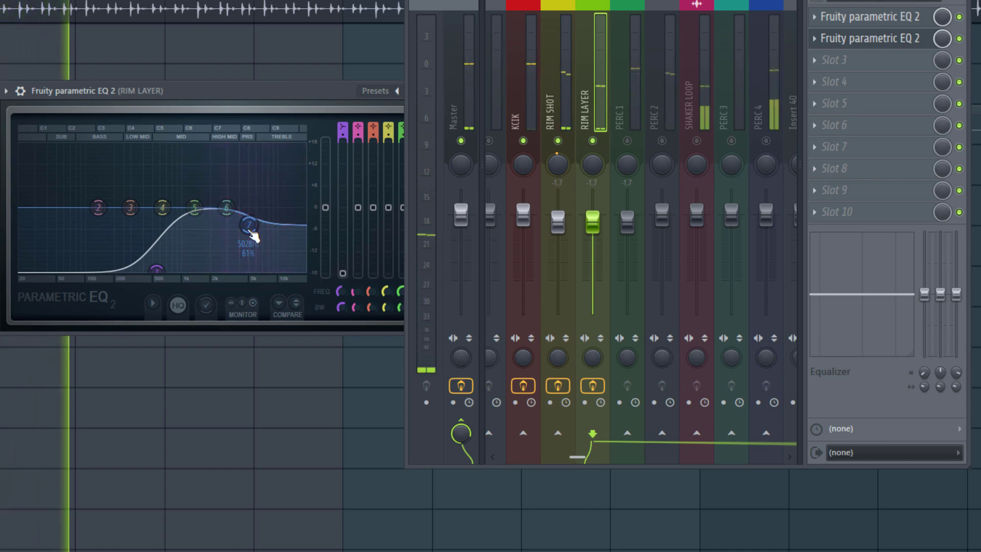
left_click_drag(249, 225, 249, 219)
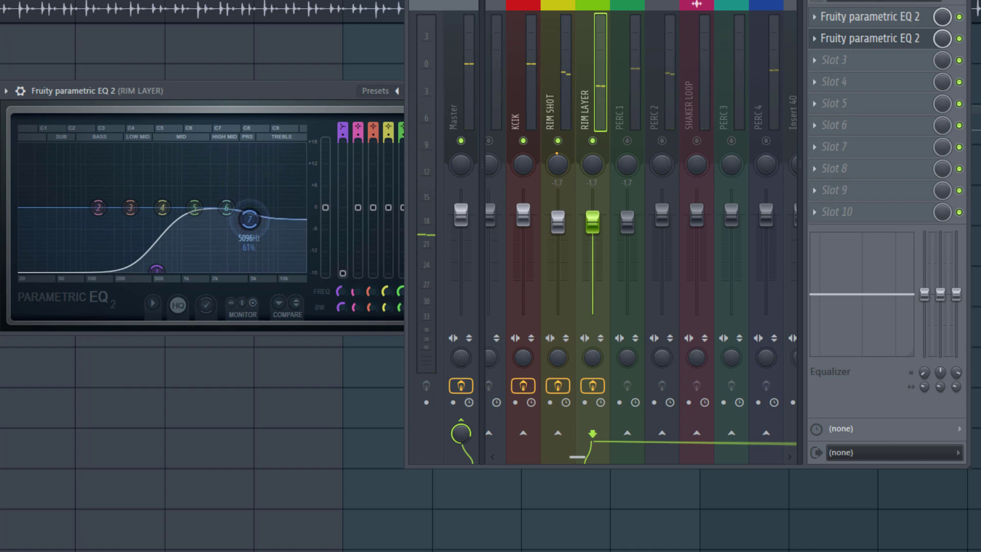
left_click_drag(220, 109, 54, 137)
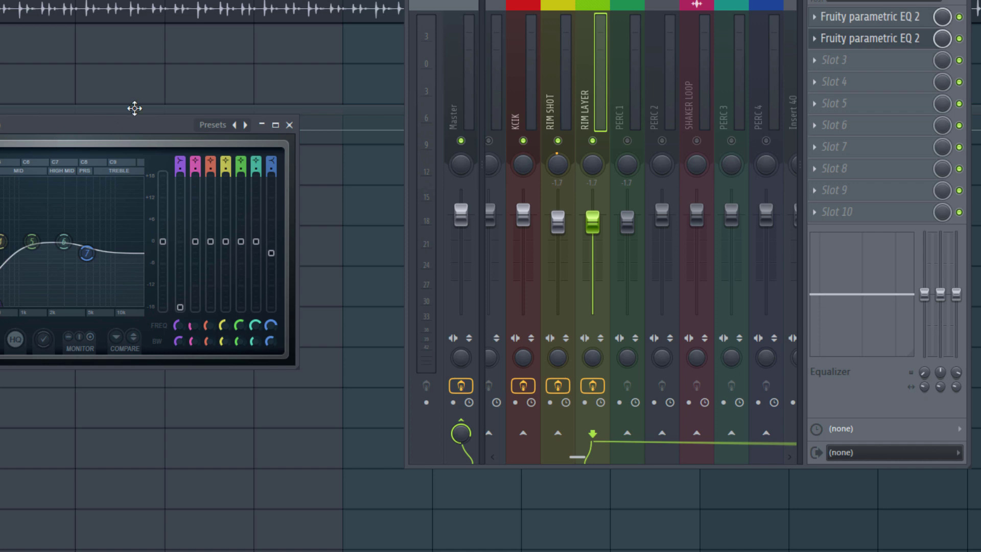
left_click(289, 125)
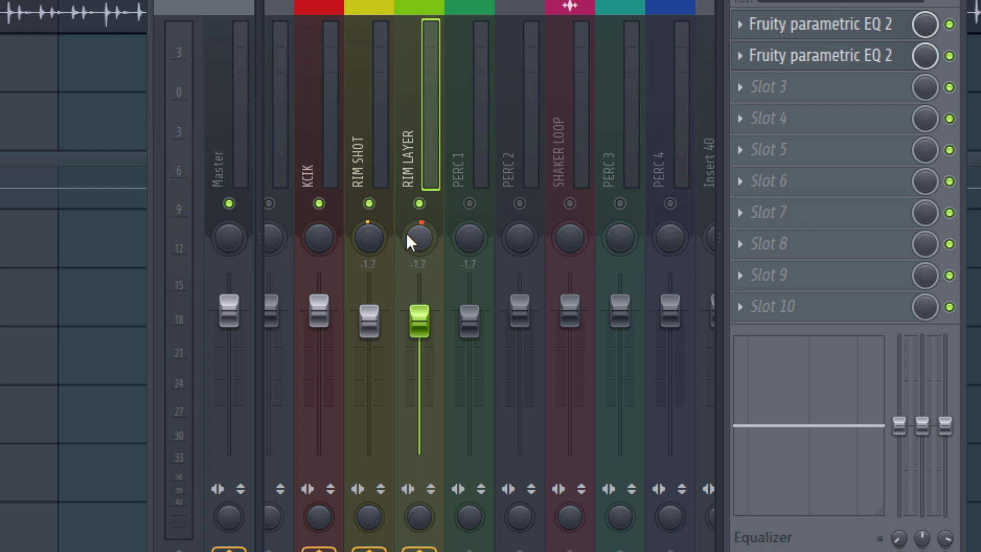
Play the section and lower the RIM SHOT track's volume to -2.6 dB
key("space")
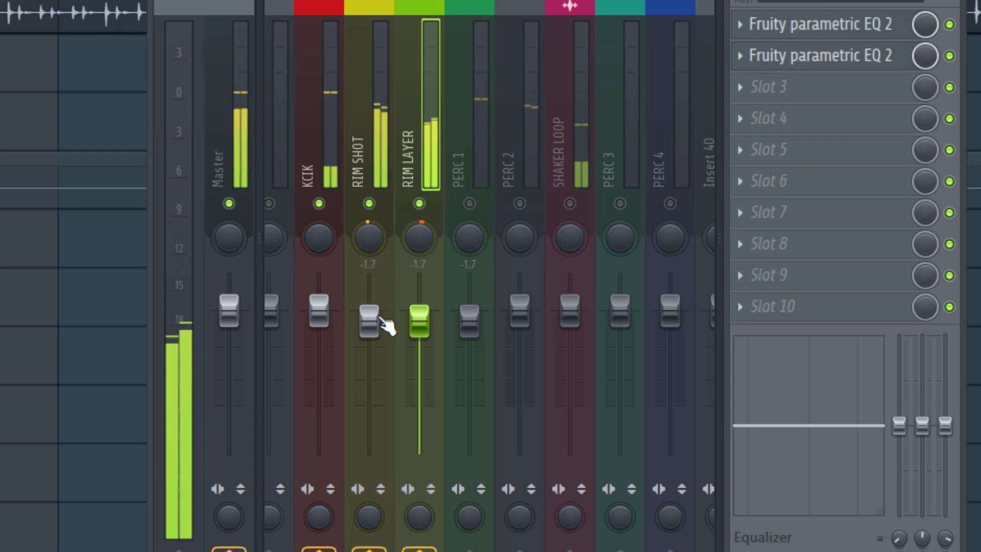
left_click_drag(382, 321, 369, 336)
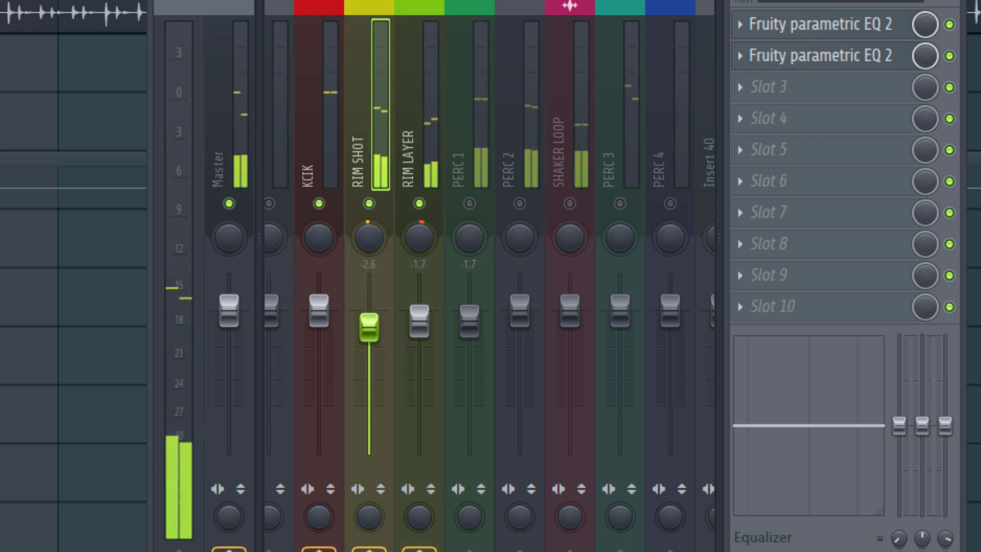
Select the PERC 1 track, unmute it alongside the kick and both rims, and play the section
left_click(413, 146)
left_click(453, 145)
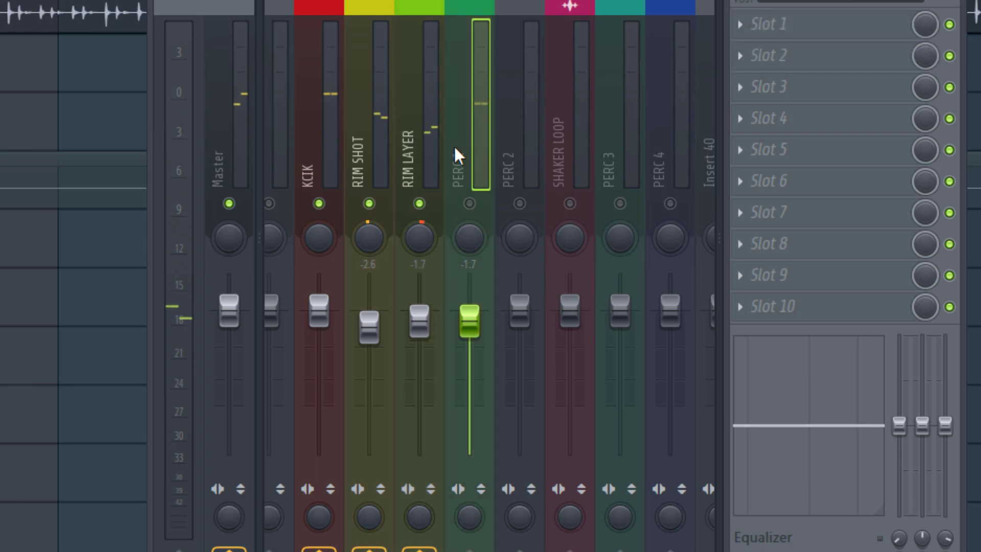
scroll(453, 159, "down", 3)
scroll(460, 184, "up", 3)
left_click(469, 204)
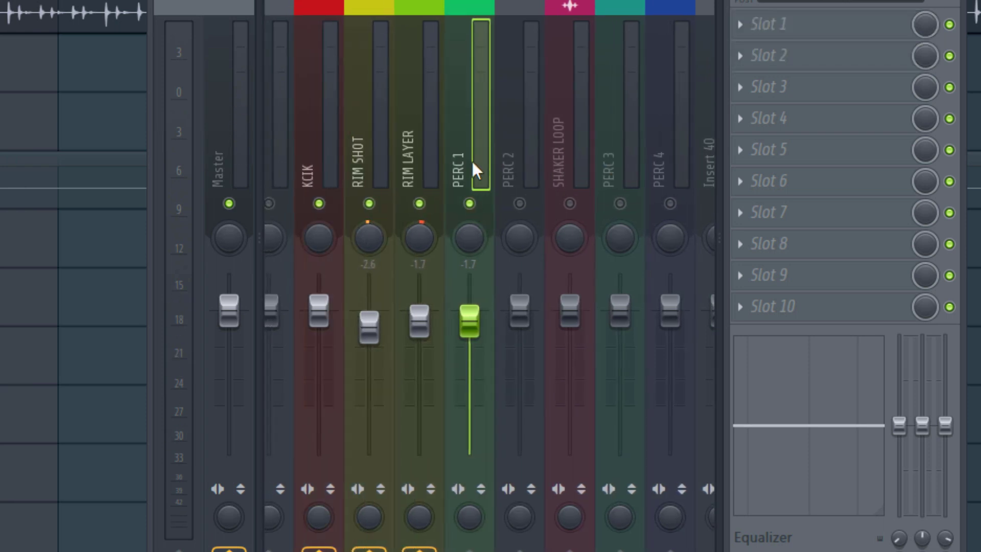
key("space")
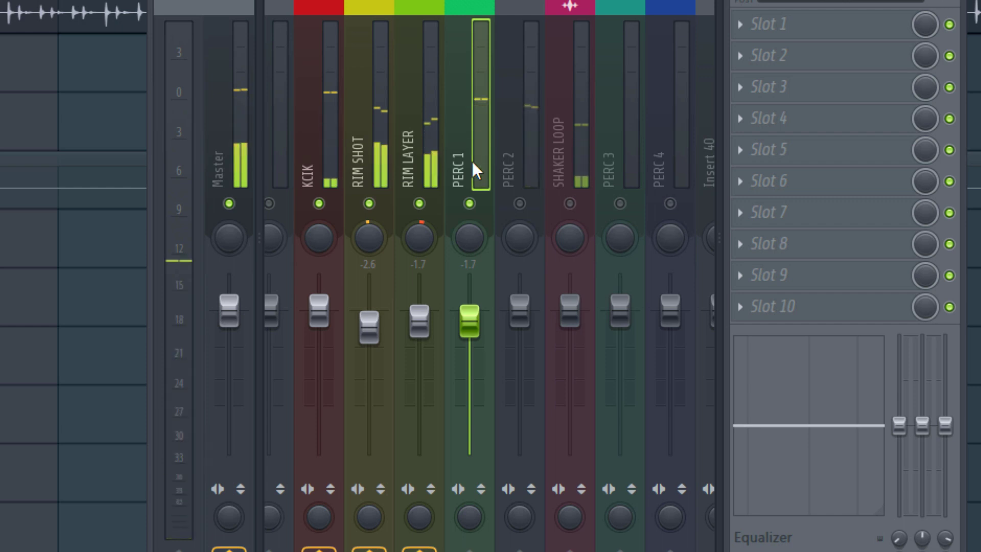
key("space")
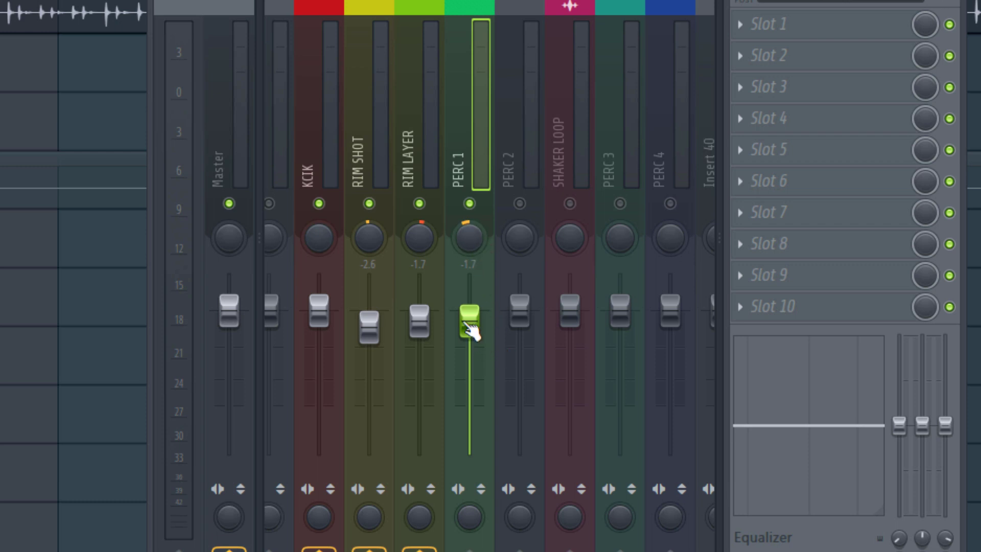
key("space")
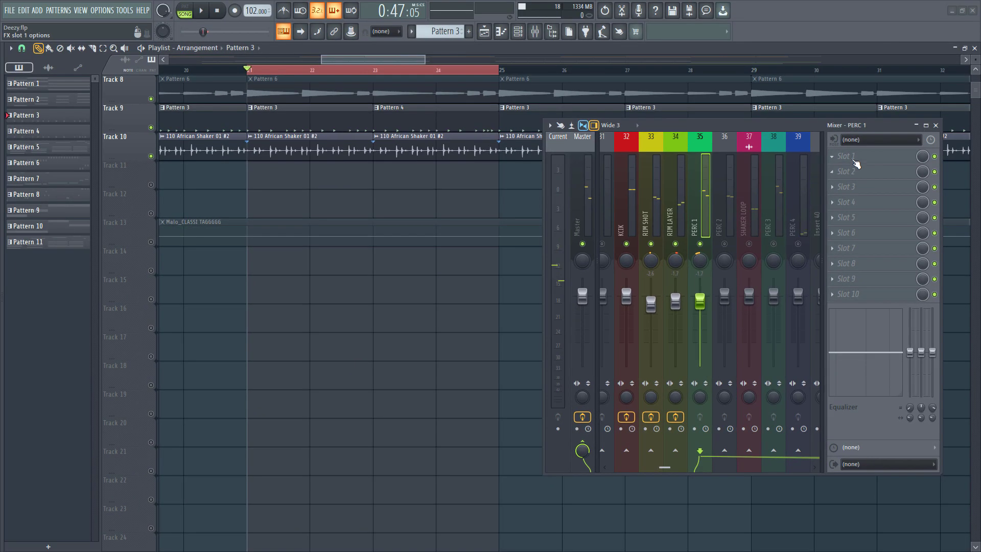
Add Fruity Parametric EQ 2 to the PERC 1 track and cut its lows with band 1 at about 500 Hz
left_click(855, 163)
left_click(709, 277)
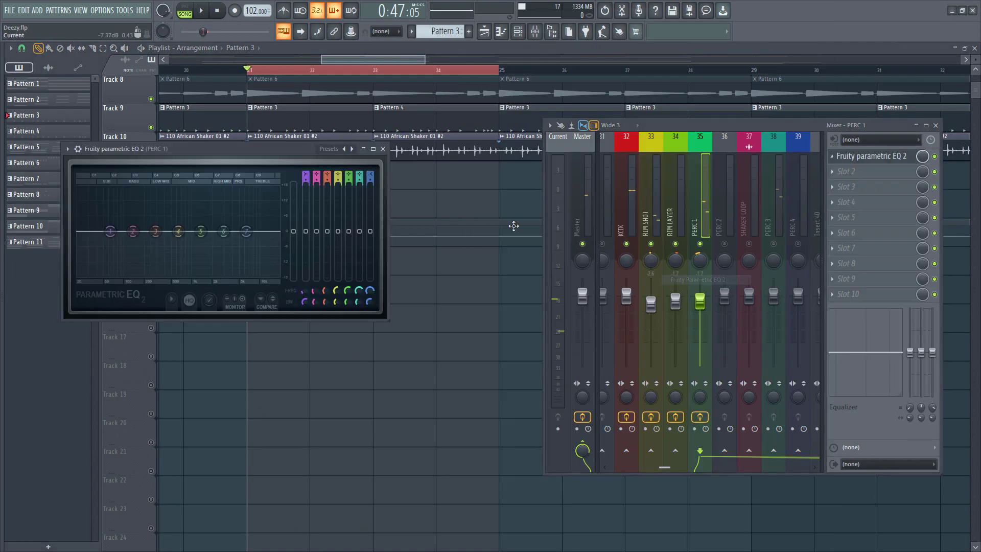
left_click_drag(261, 147, 416, 201)
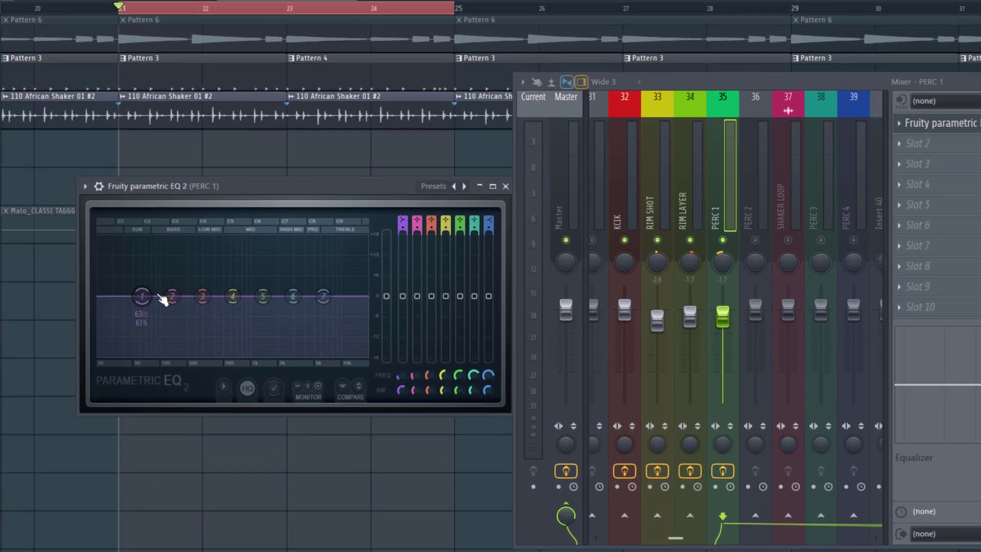
left_click_drag(264, 285, 266, 317)
key("space")
left_click_drag(119, 342, 212, 359)
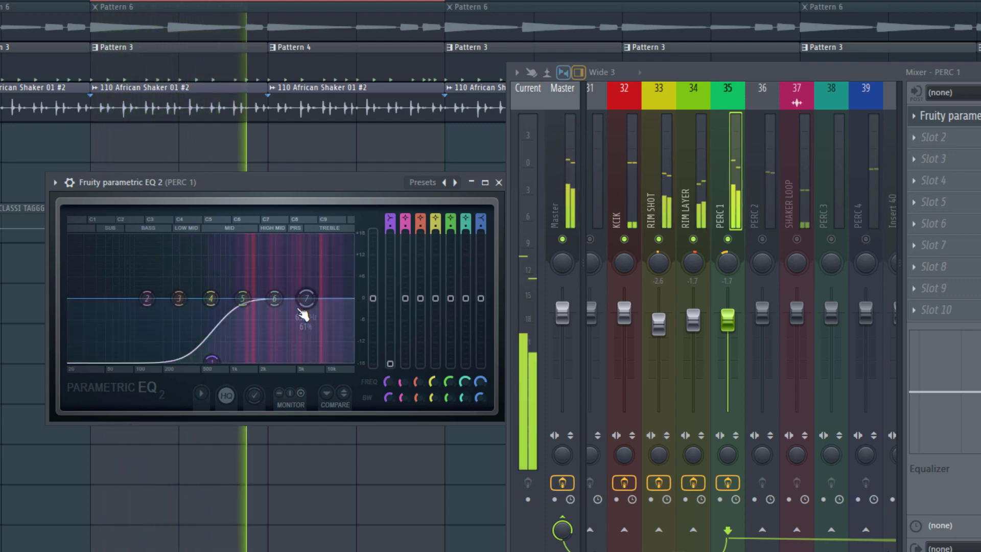
Lower the PERC 1 track's volume to -5.8 dB during playback and close its EQ
mouse_move(735, 321)
left_mouse_down()
mouse_move(735, 342)
mouse_move(728, 337)
left_mouse_up()
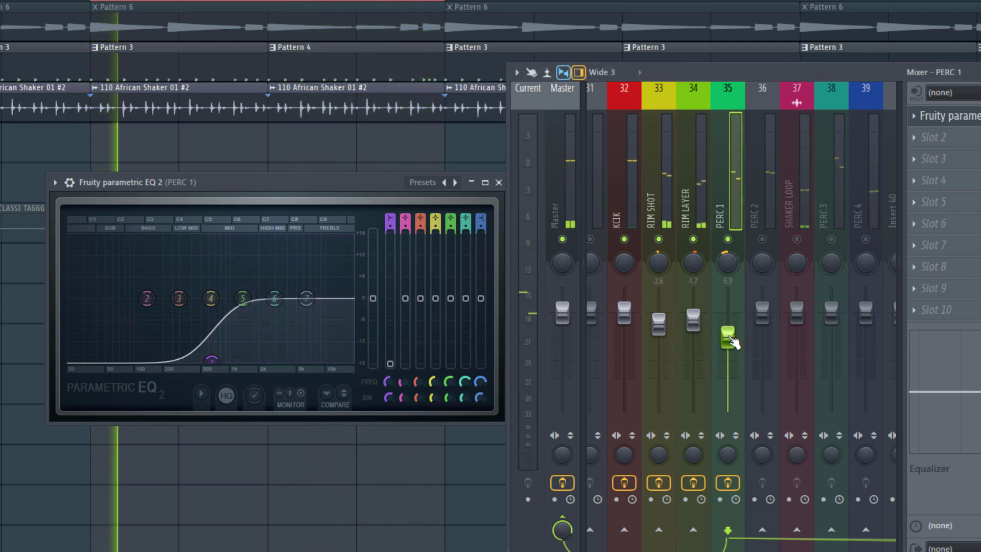
left_click_drag(729, 338, 727, 334)
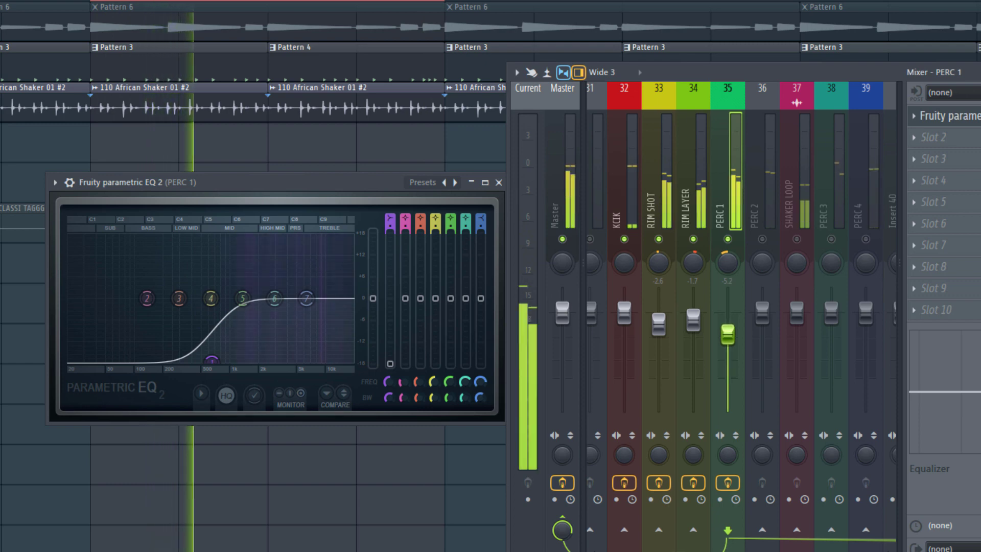
left_click(498, 182)
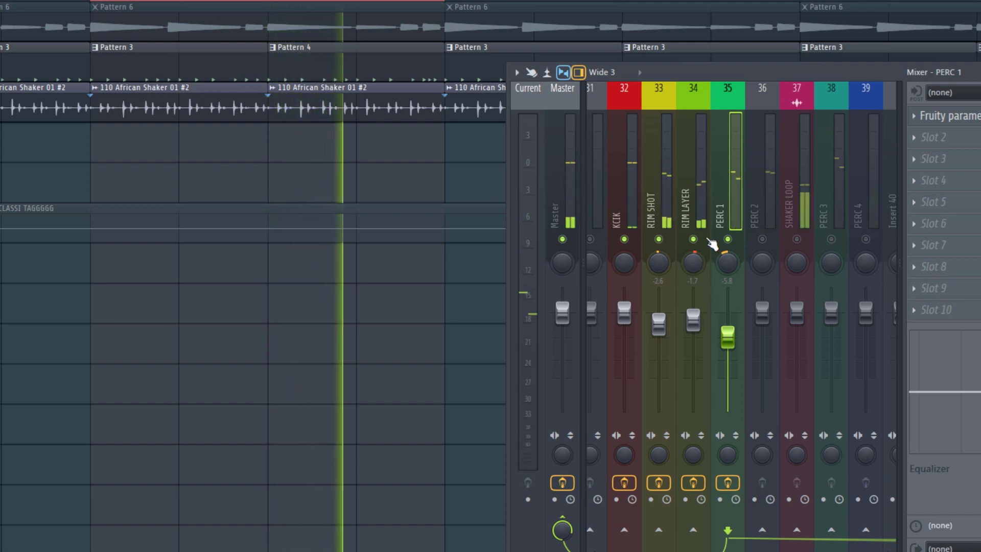
key("space")
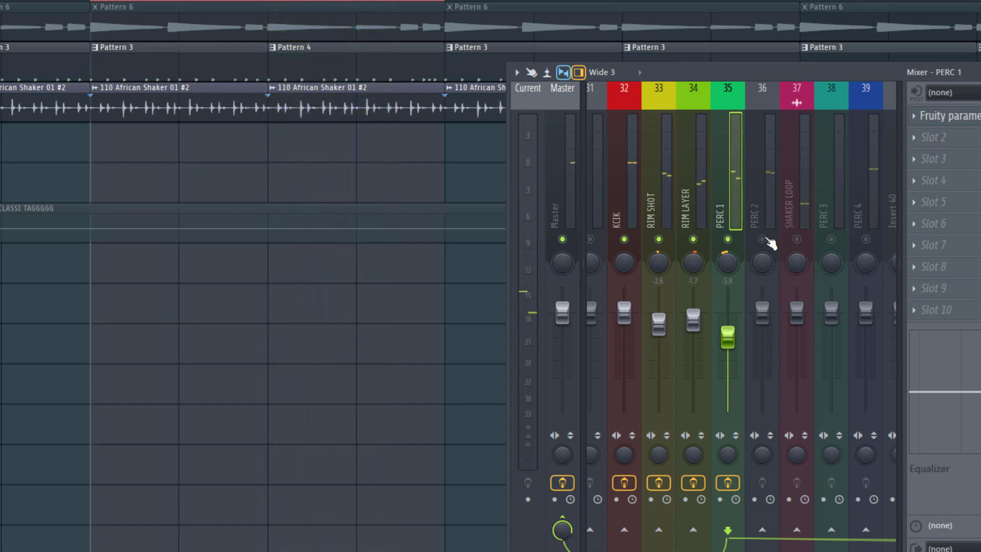
Select and unmute the PERC 2 track, and pan it slightly right while playing the section
left_click(769, 220)
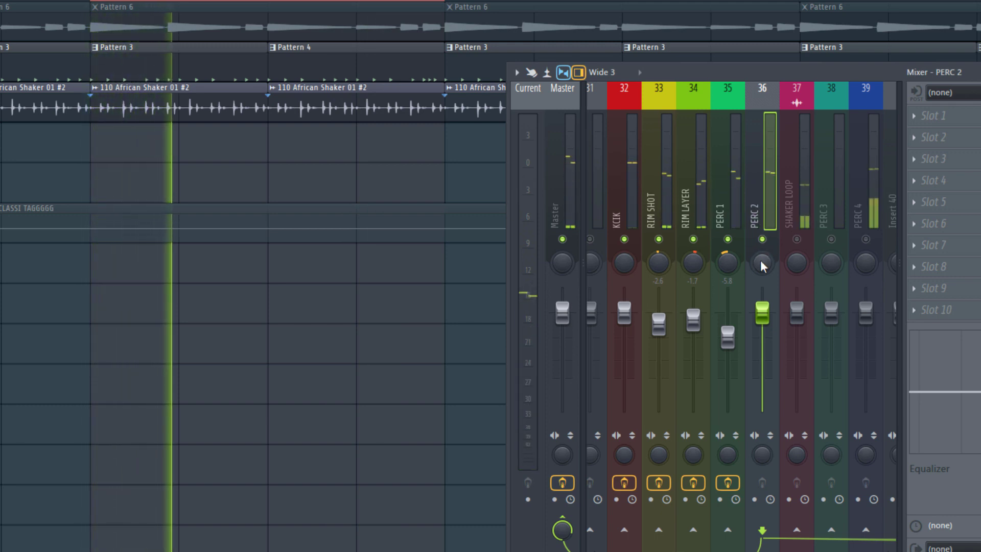
key("space")
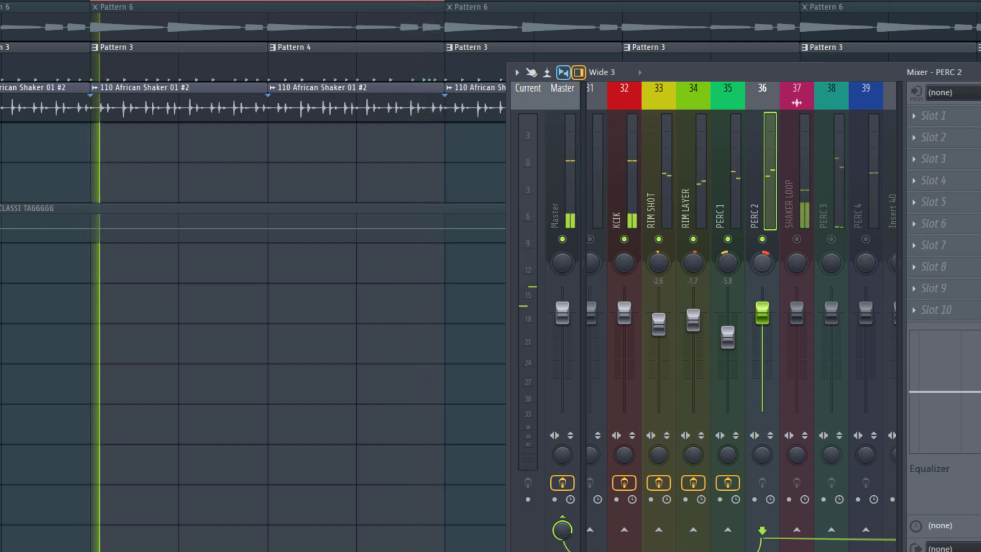
key("space")
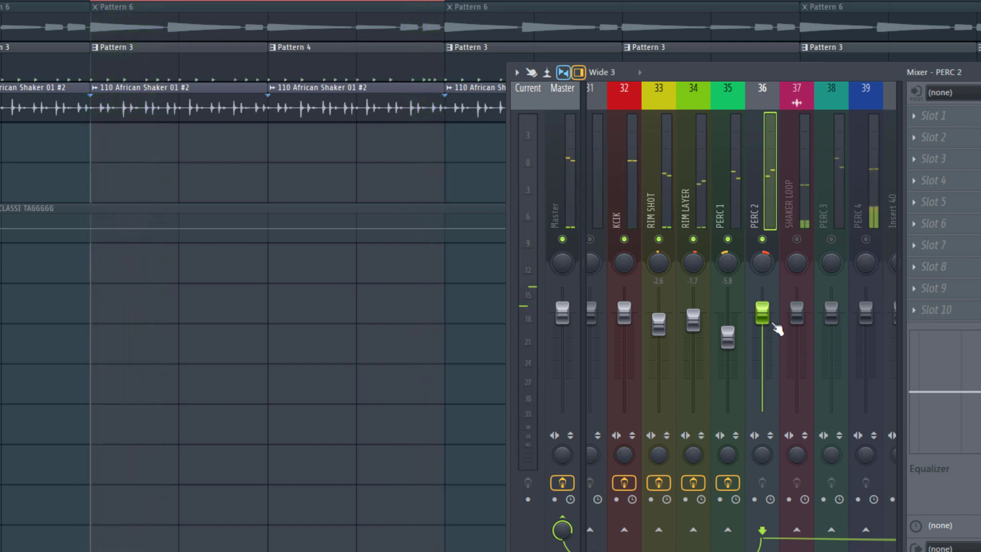
Play the section and lower the PERC 2 track's volume to -6.5 dB
key("space")
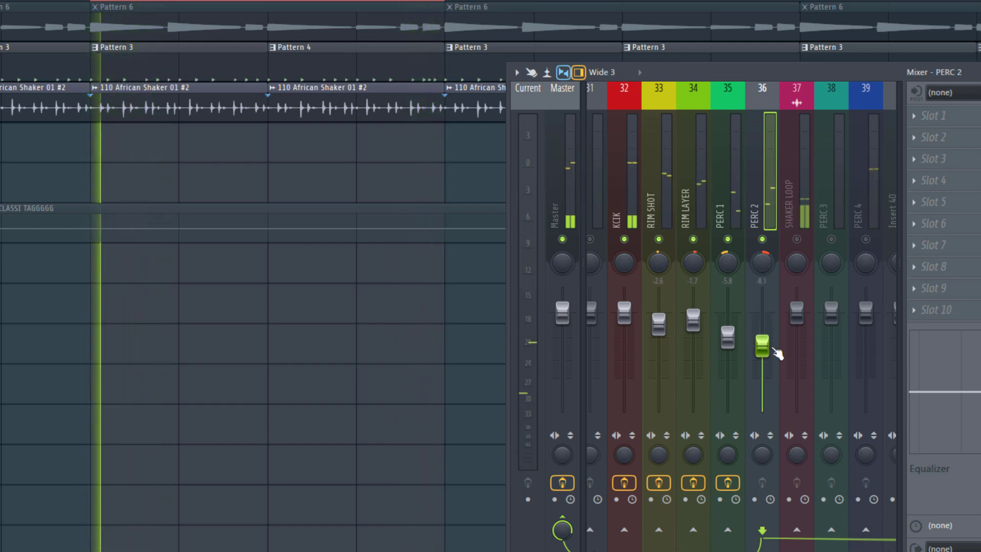
left_click_drag(764, 347, 764, 341)
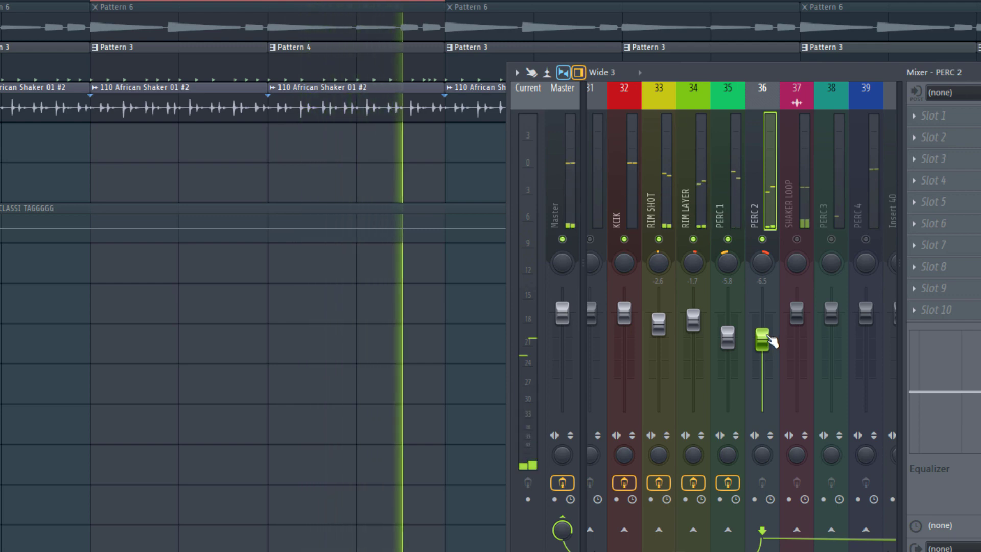
Add Fruity Parametric EQ 2 to the PERC 2 track and cut its lows with band 1 at about 100 Hz
left_click(952, 122)
mouse_move(932, 134)
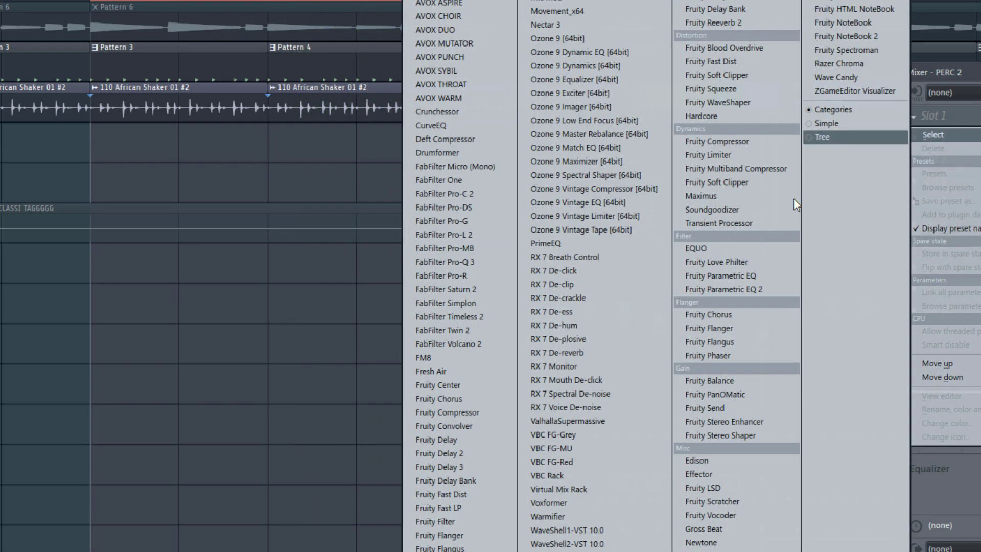
left_click(749, 289)
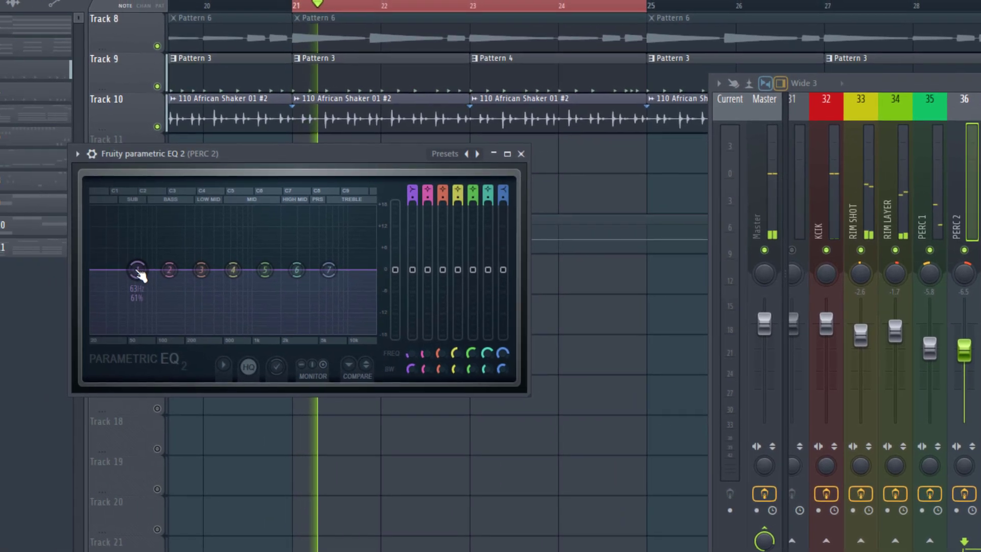
left_click_drag(138, 272, 159, 332)
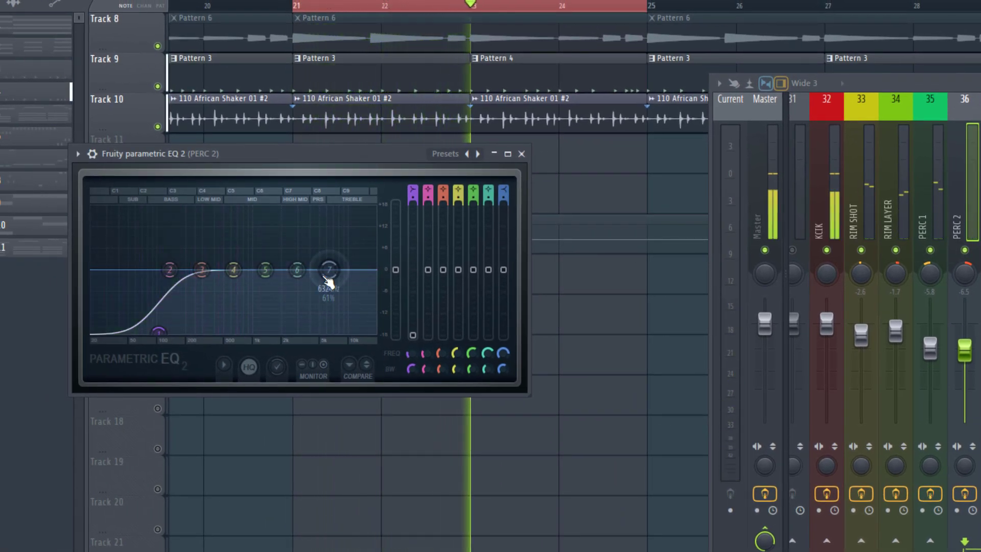
Cut the highs of PERC 2 with EQ band 7 at about 1278 Hz while playing the section
left_click_drag(328, 269, 249, 332)
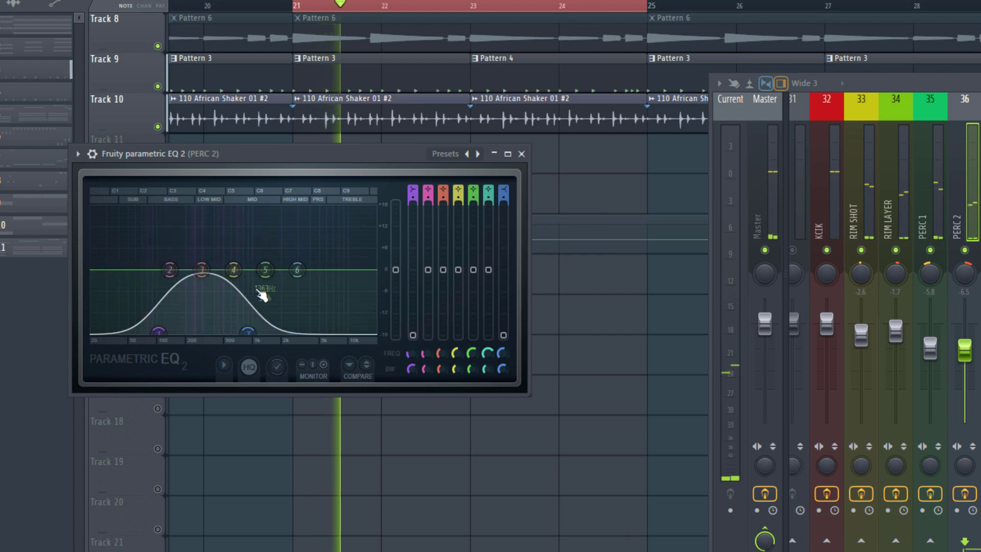
key("space")
left_click(312, 134)
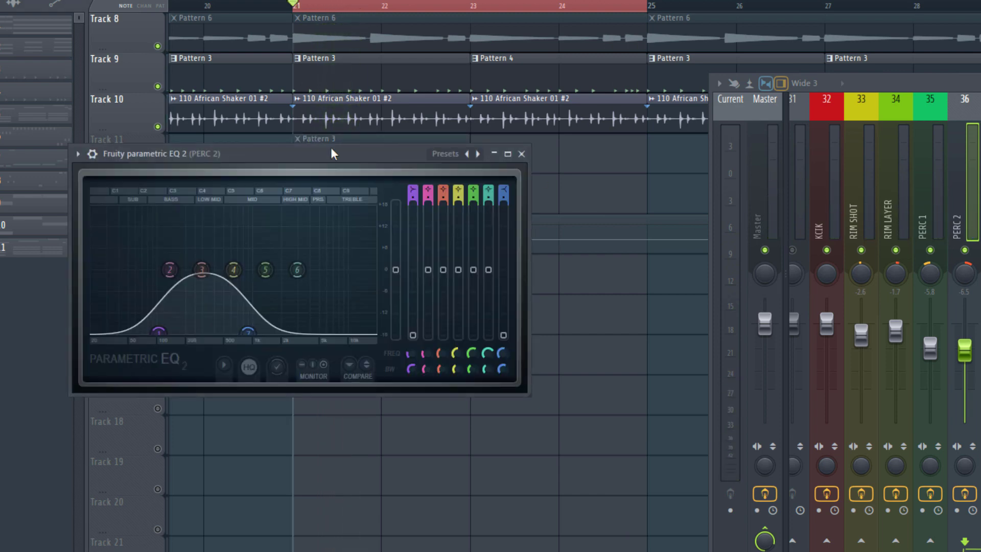
left_click_drag(331, 154, 472, 114)
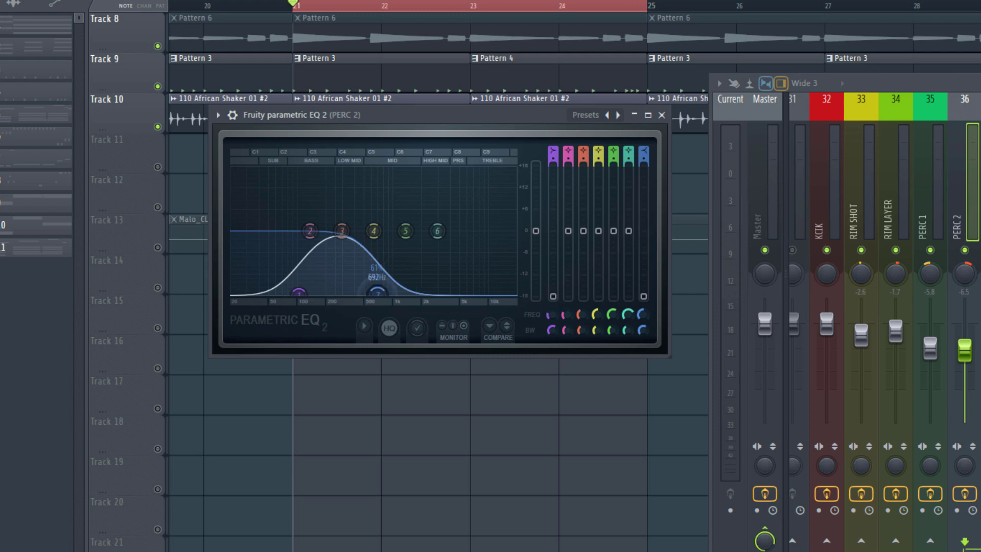
key("space")
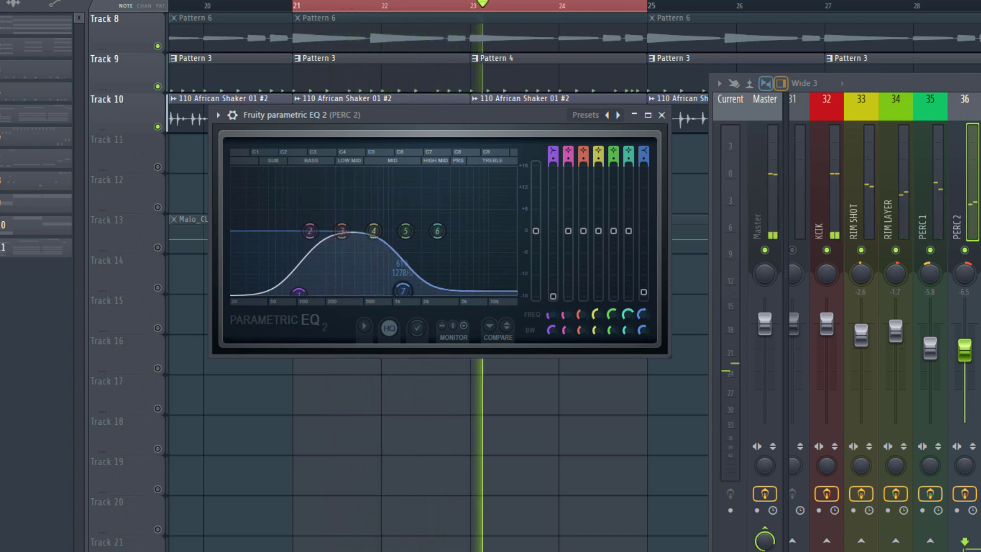
Close the PERC 2 EQ and raise the track's volume to -5.3 dB
left_click(662, 115)
key("space")
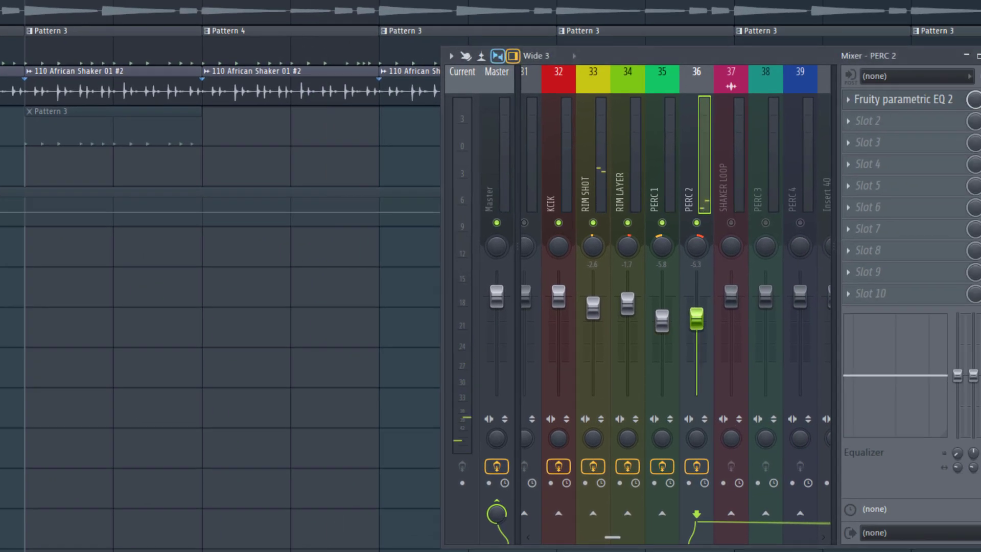
Play the section and delete the stray Pattern 3 clip from playlist Track 11
key("space")
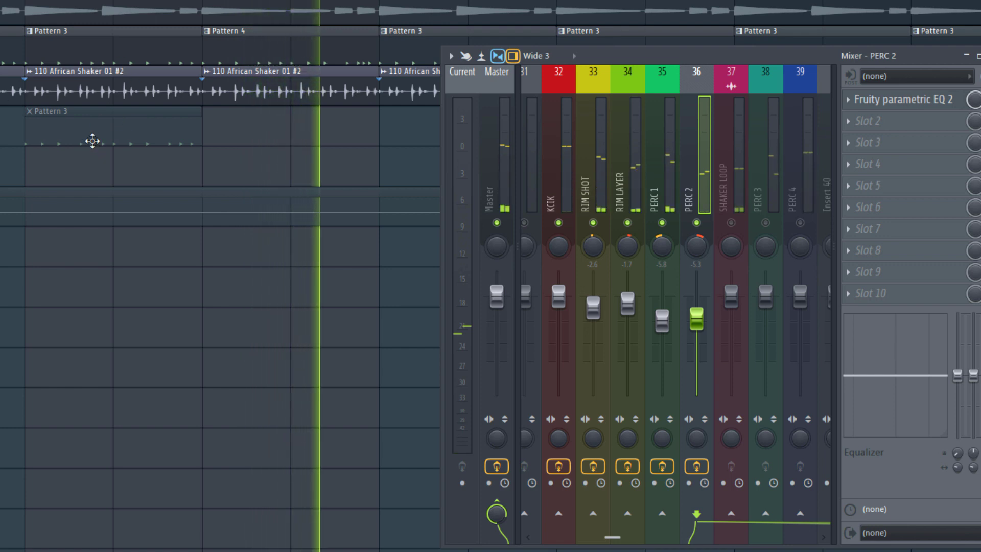
right_click(94, 137)
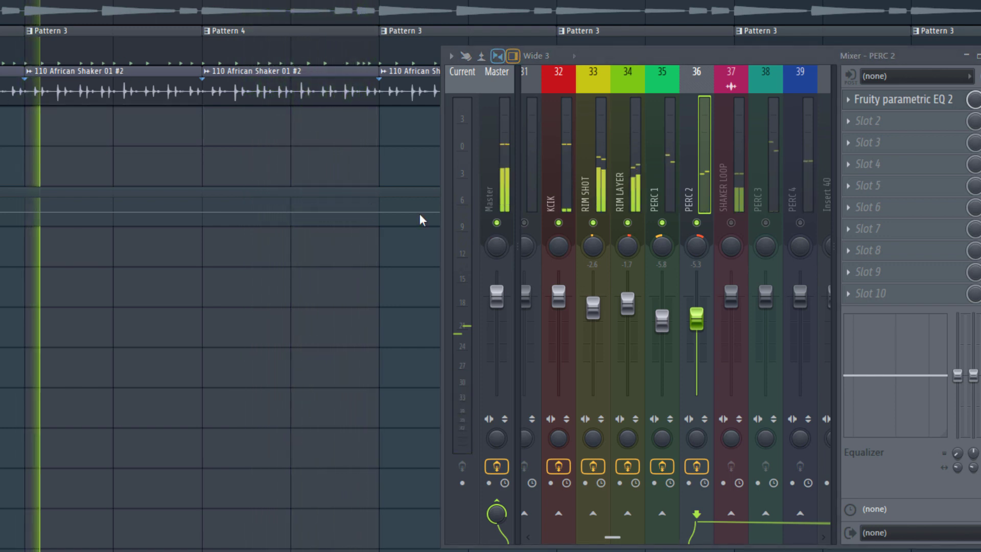
key("space")
Select the PERC 3 track, unmute it alongside the other percussion, and play the section
left_click(765, 186)
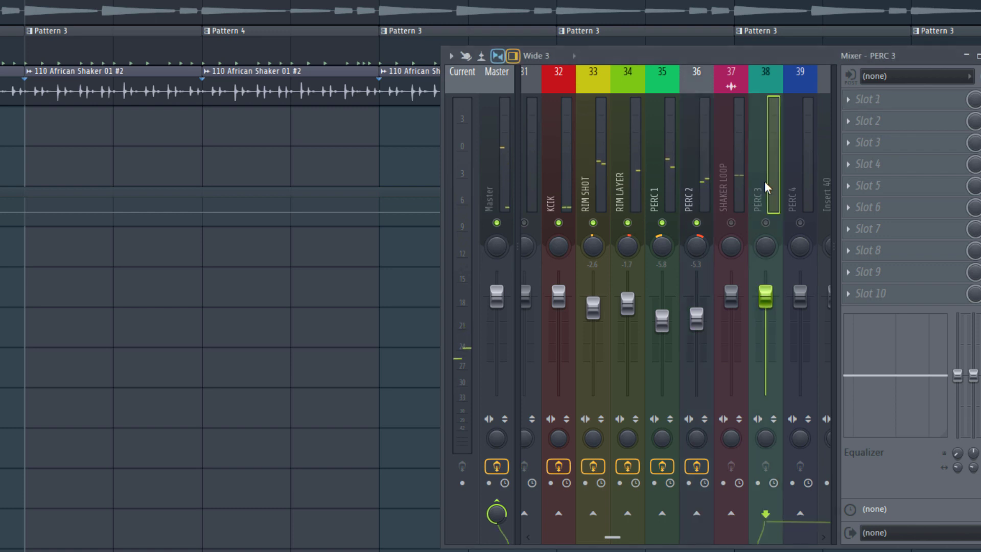
scroll(754, 187, "down", 3)
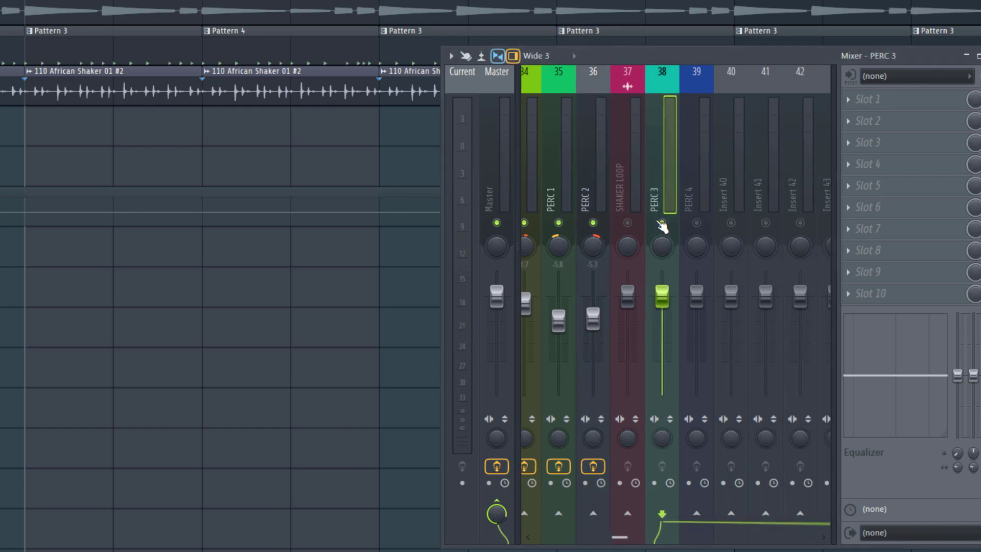
key("space")
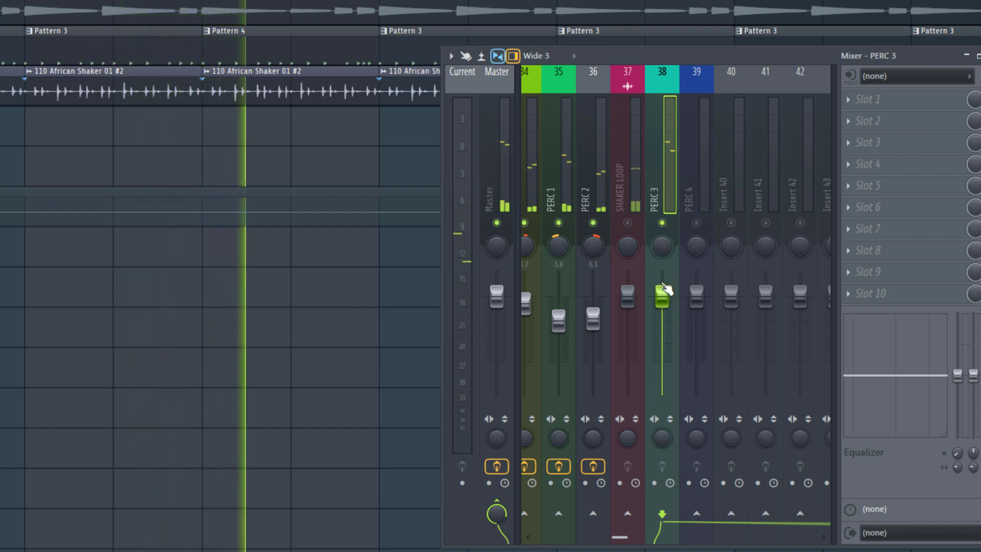
key("space")
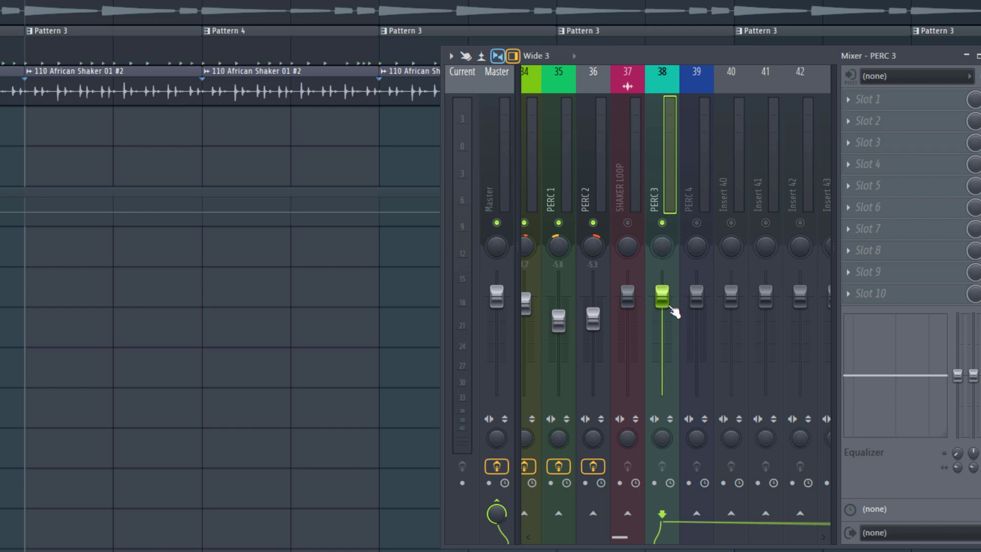
Play the section and lower the PERC 3 track's volume to -12.3 dB
key("space")
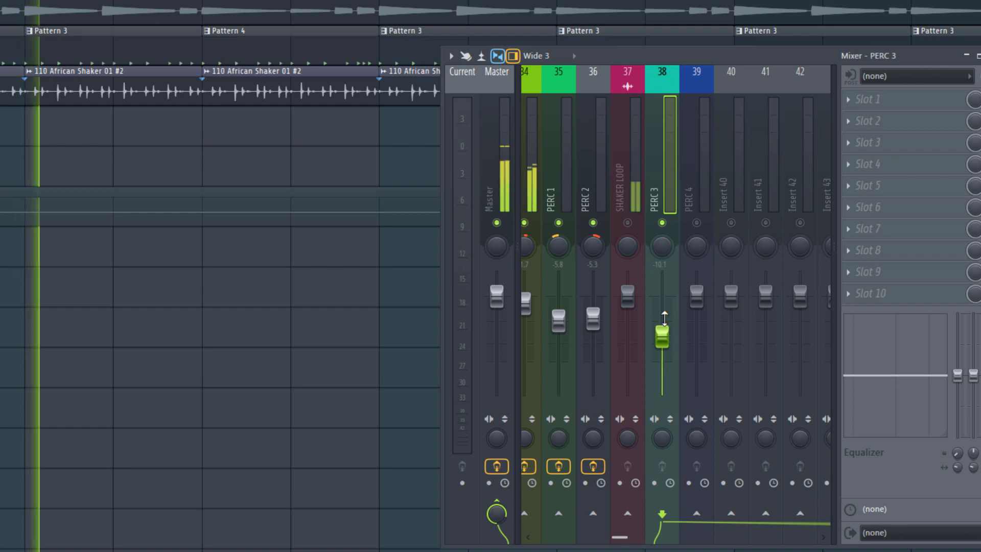
left_click_drag(662, 339, 662, 336)
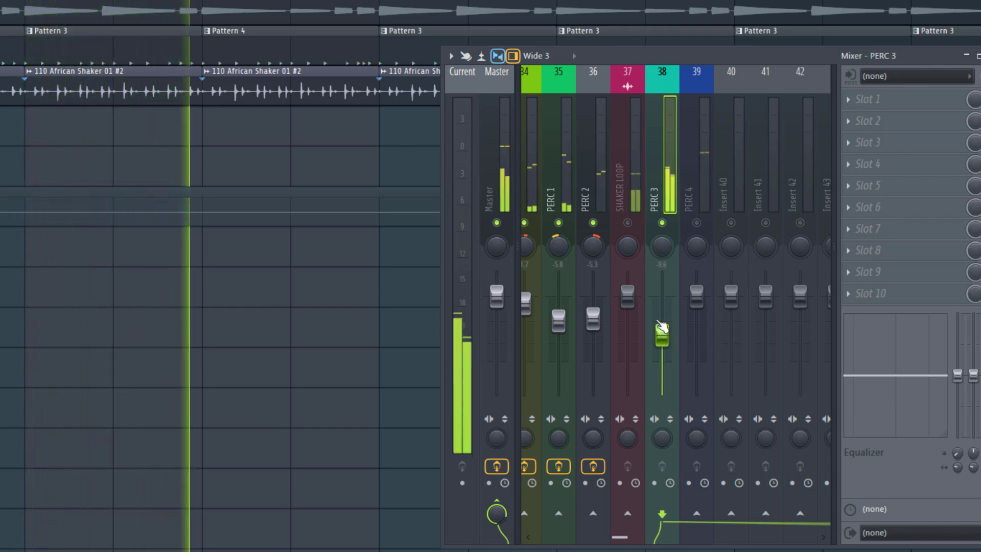
left_click_drag(661, 327, 662, 345)
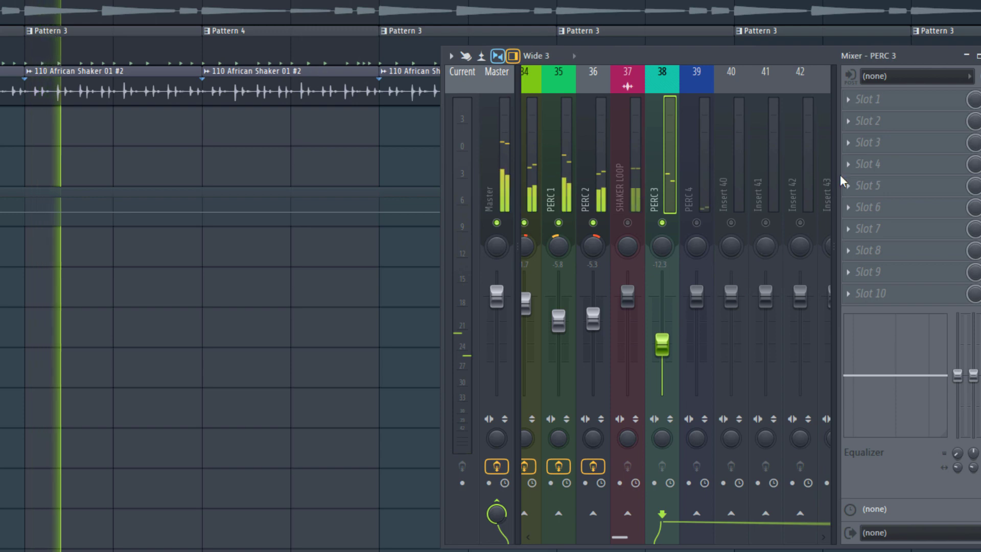
Add Fruity Parametric EQ 2 to the PERC 3 track and cut its lows with band 1 at about 63 Hz
left_click(871, 100)
left_click(967, 335)
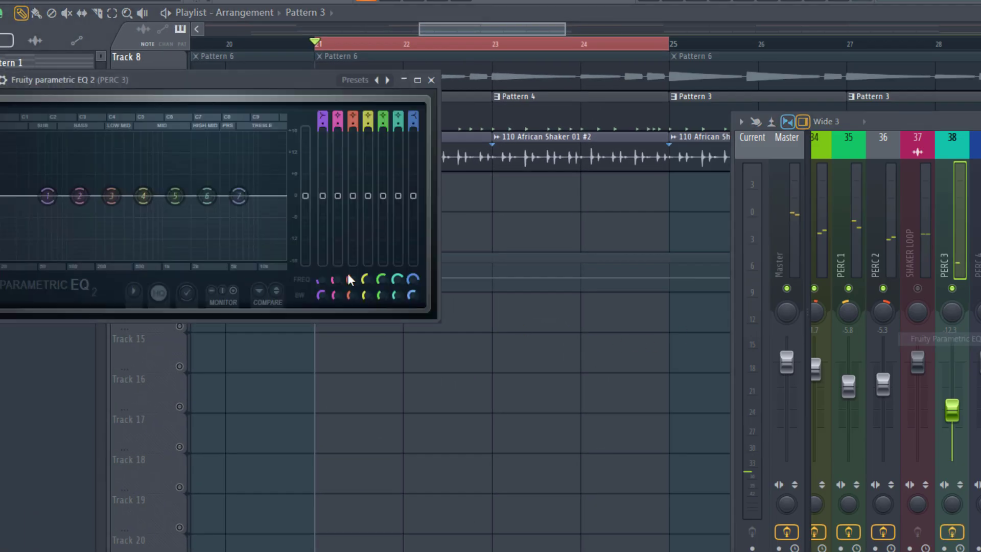
left_click_drag(186, 100, 378, 152)
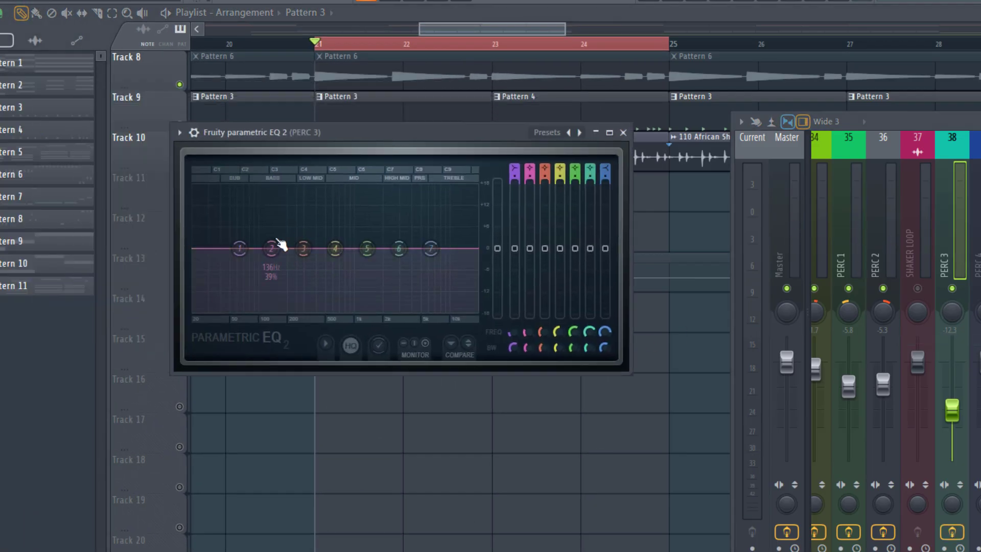
key("space")
mouse_move(258, 310)
left_mouse_down()
mouse_move(281, 307)
mouse_move(272, 310)
left_mouse_up()
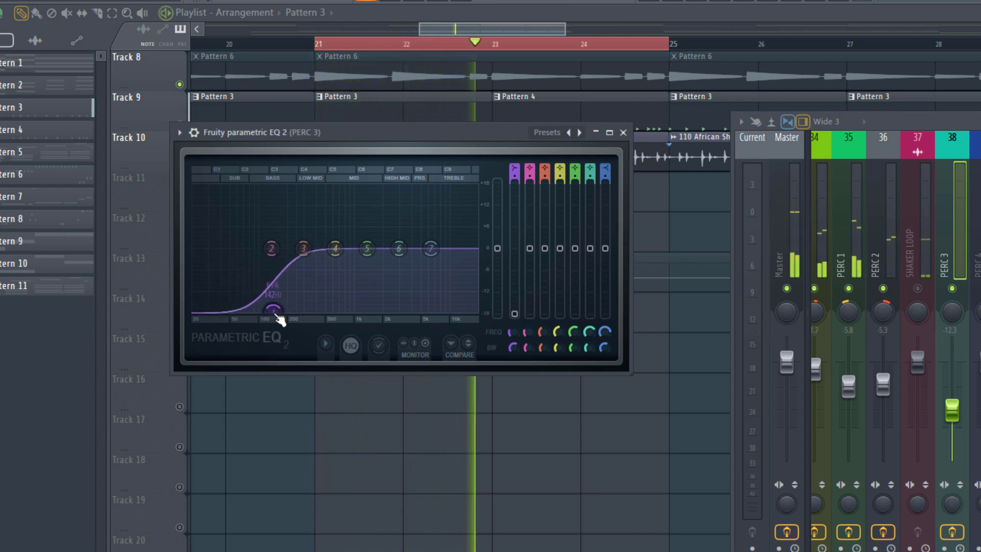
left_click_drag(274, 313, 245, 314)
key("space")
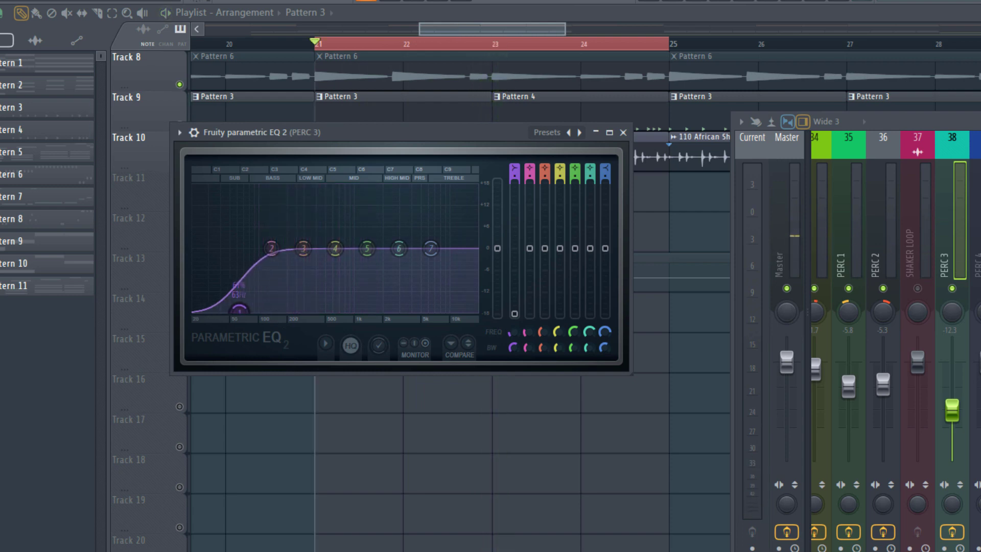
Cut the highs of PERC 3 with EQ band 7 at about 859 Hz while playing the section
key("space")
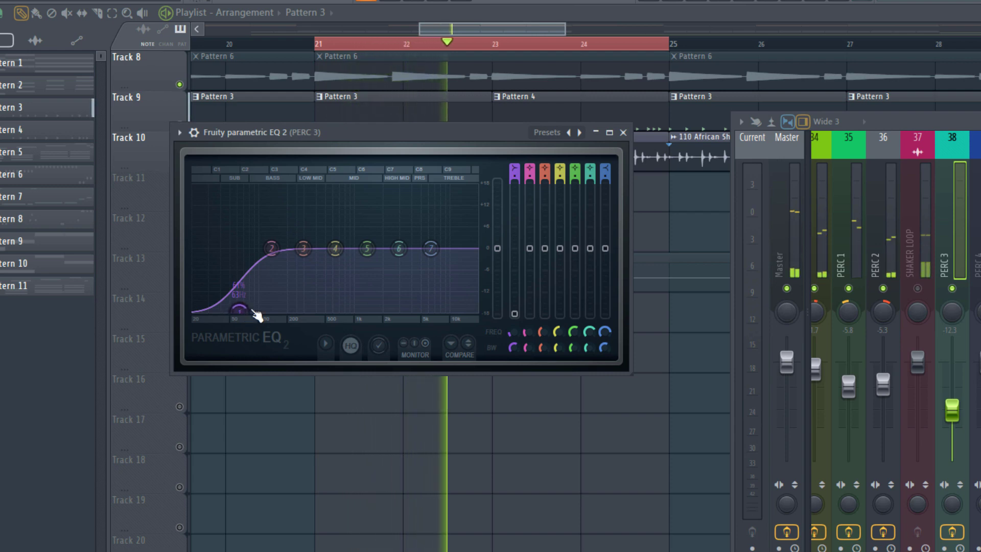
key("space")
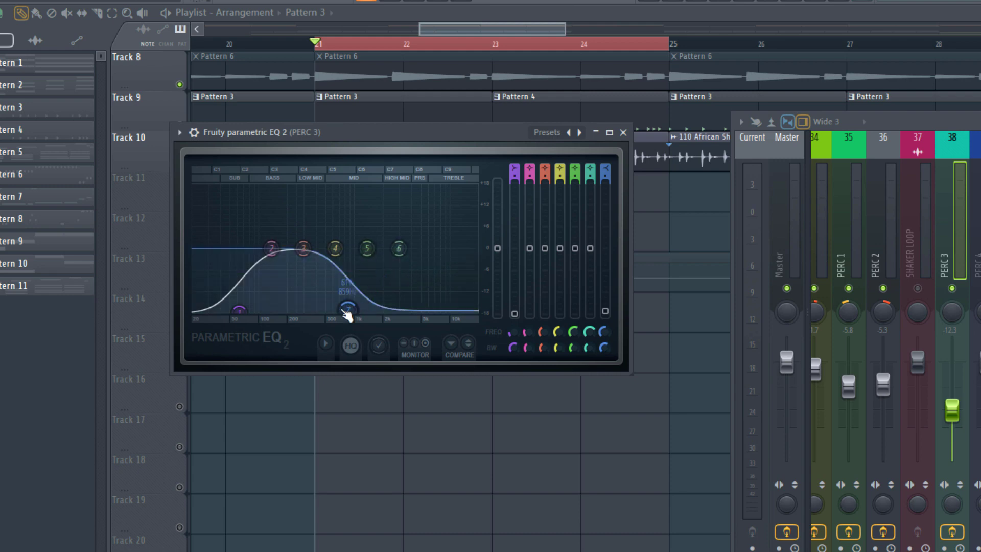
Fine-tune the PERC 3 high cut with EQ band 7 and raise the track's volume to -9.9 dB while playing the section
left_click_drag(333, 310, 346, 309)
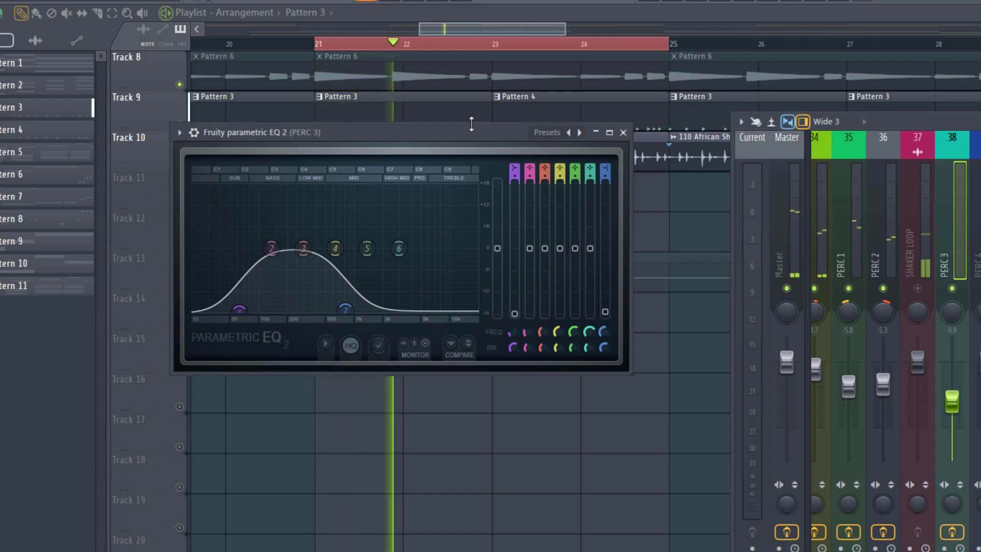
left_click_drag(464, 133, 466, 247)
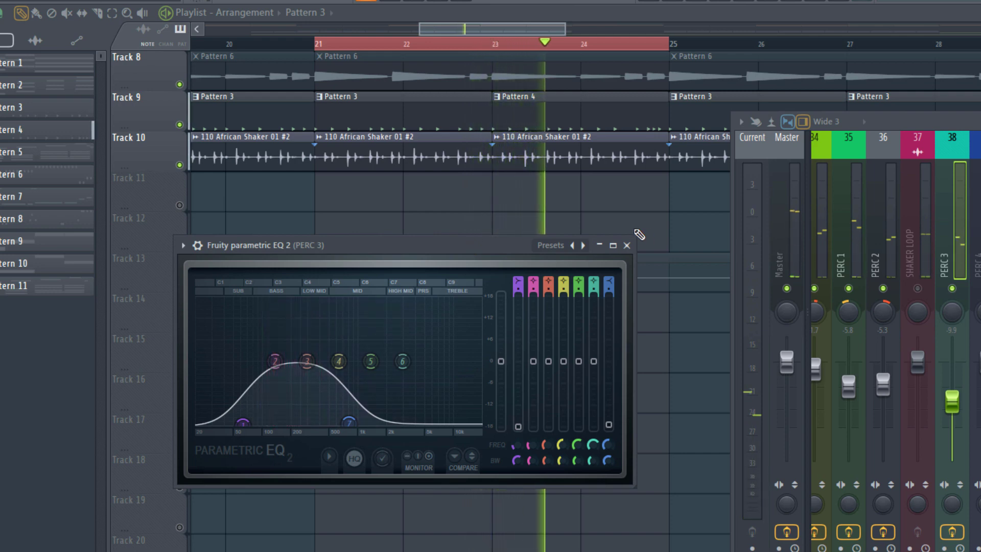
key("space")
left_click(626, 245)
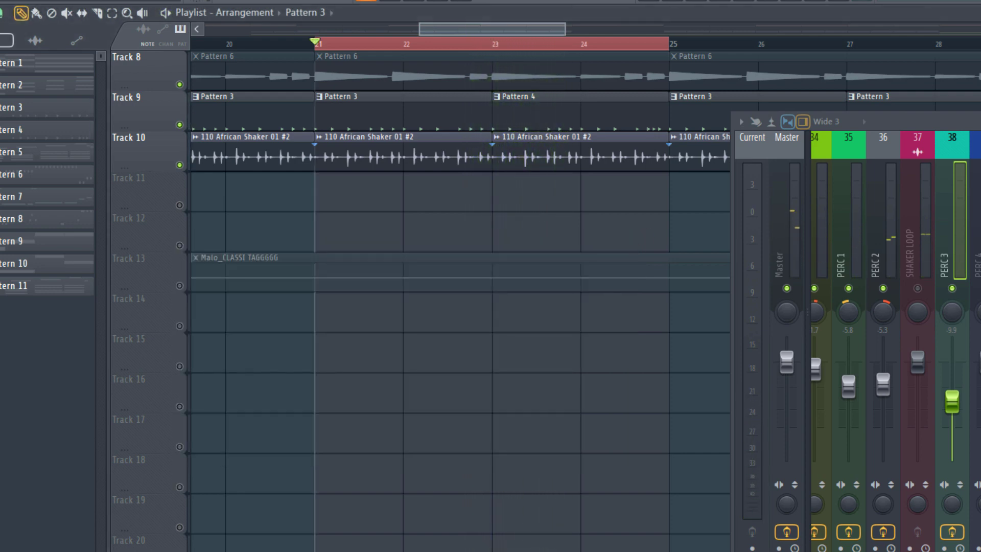
Select the PERC 4 track, play the section, and lower the track's volume to -9.0 dB
left_click(977, 230)
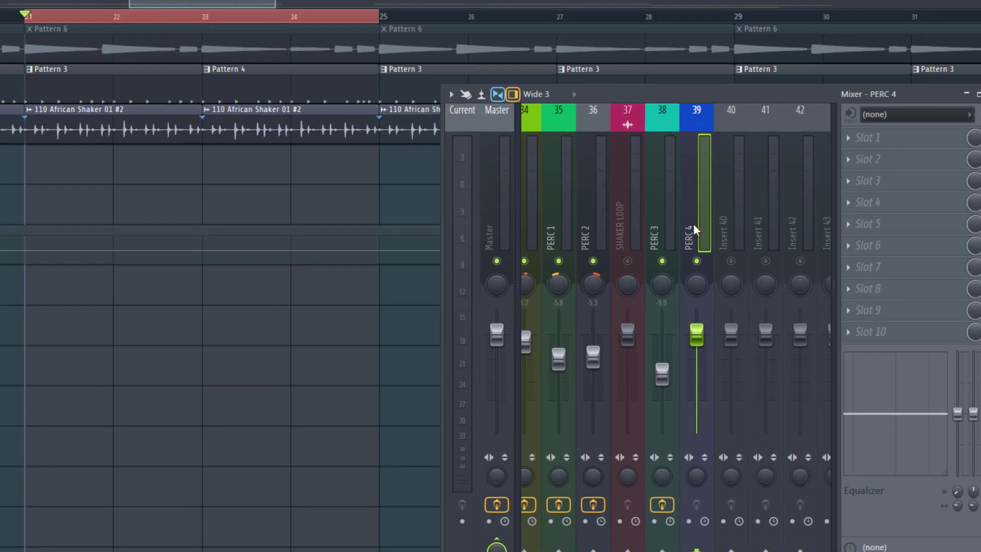
key("space")
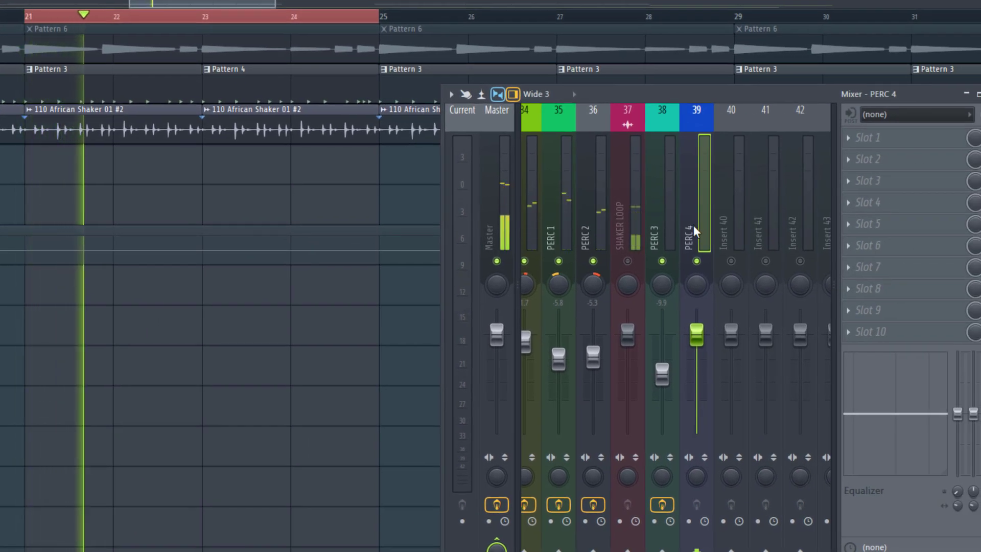
key("space")
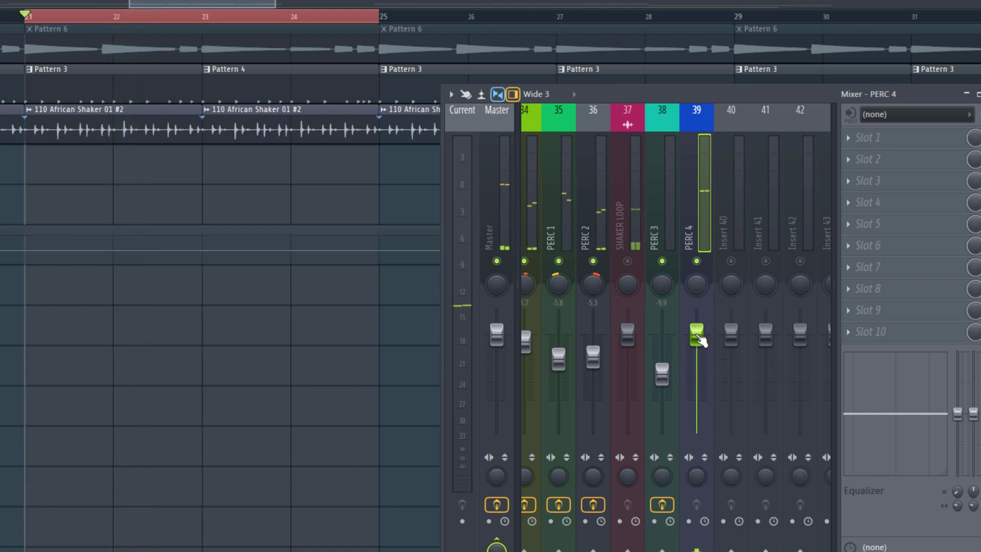
left_click_drag(700, 339, 698, 350)
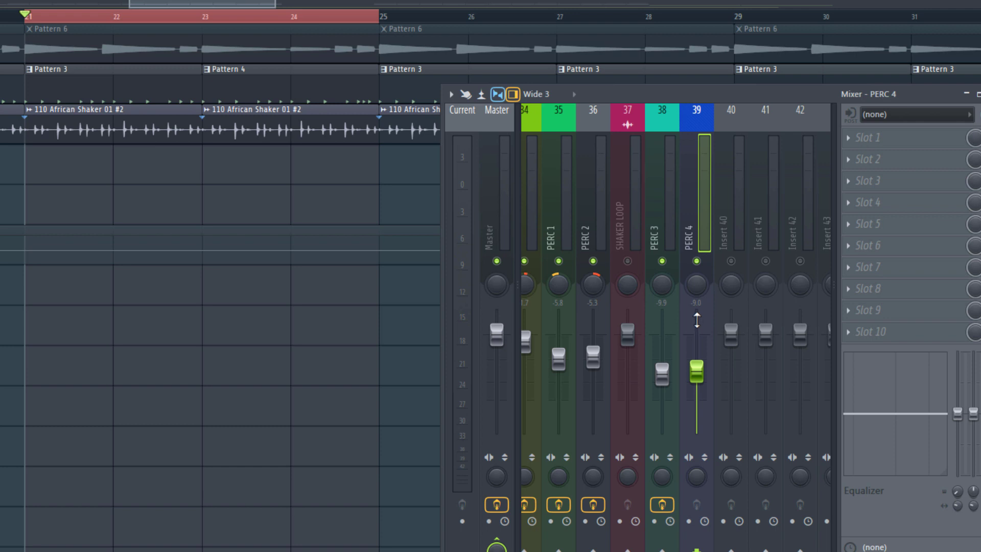
key("space")
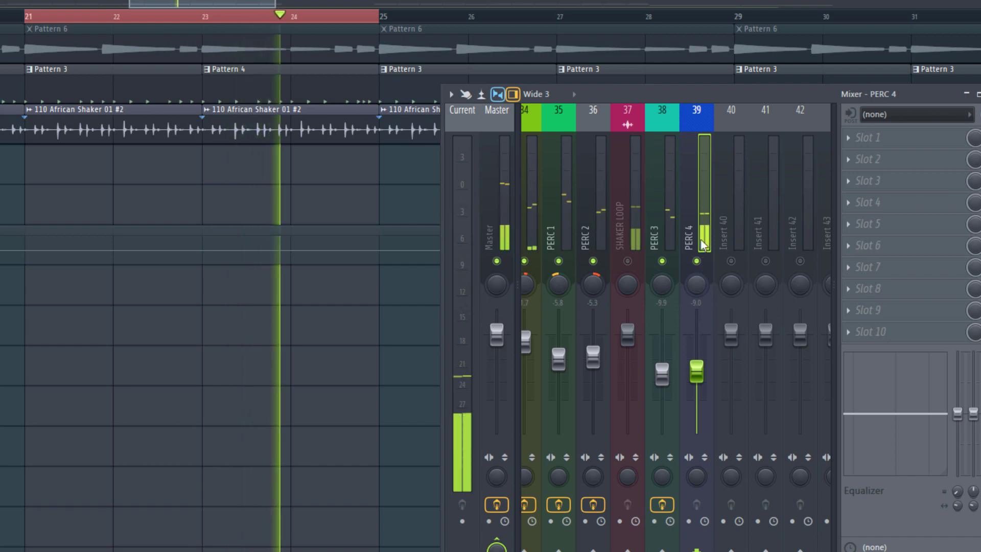
Add Fruity Parametric EQ 2 to the PERC 4 track, cutting its lows with band 1 and its highs with band 7 during playback
left_click(882, 138)
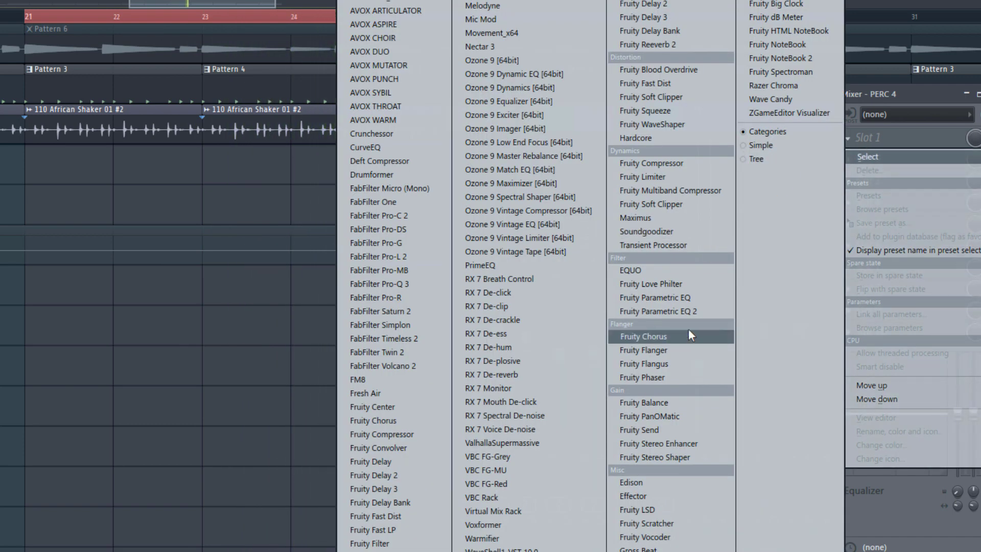
left_click(685, 312)
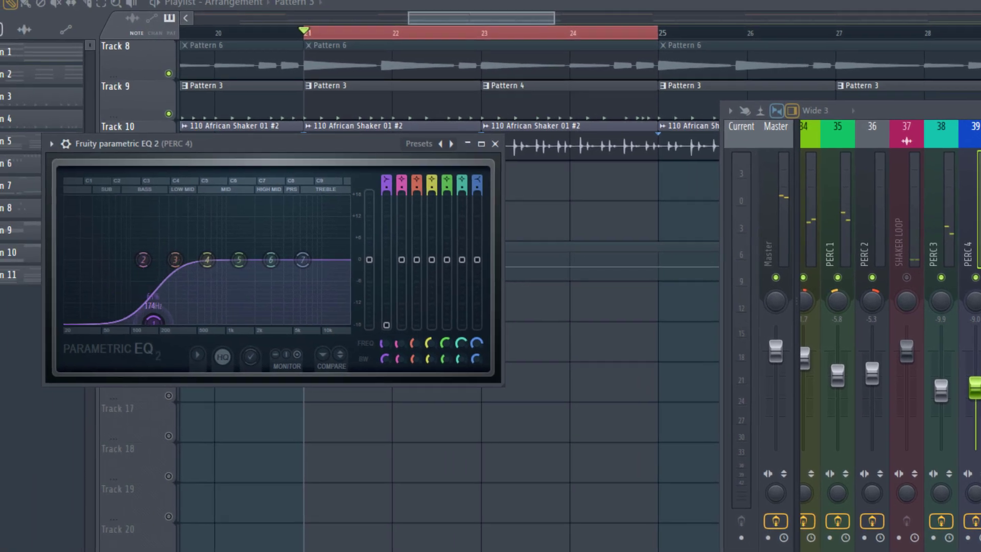
key("space")
left_click_drag(153, 322, 116, 322)
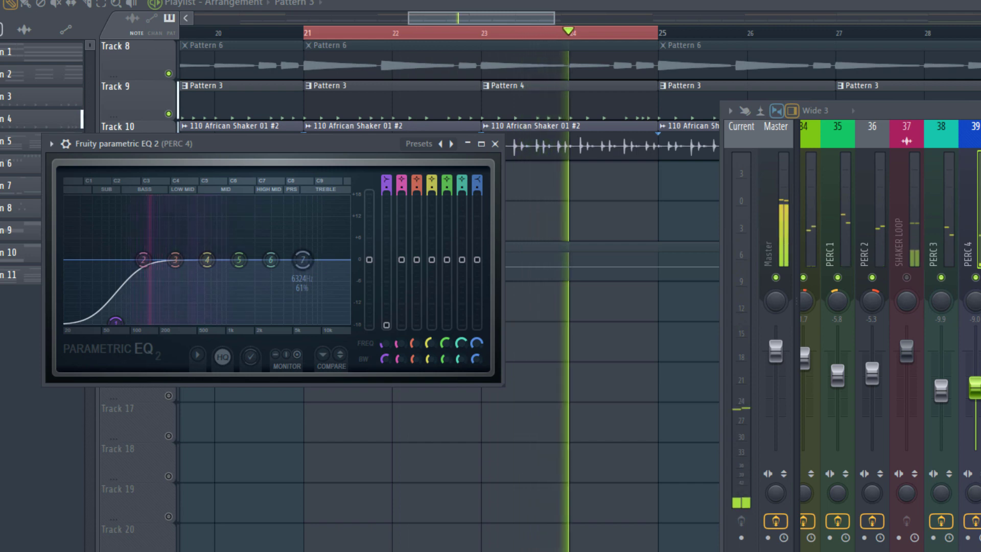
left_click_drag(304, 260, 238, 321)
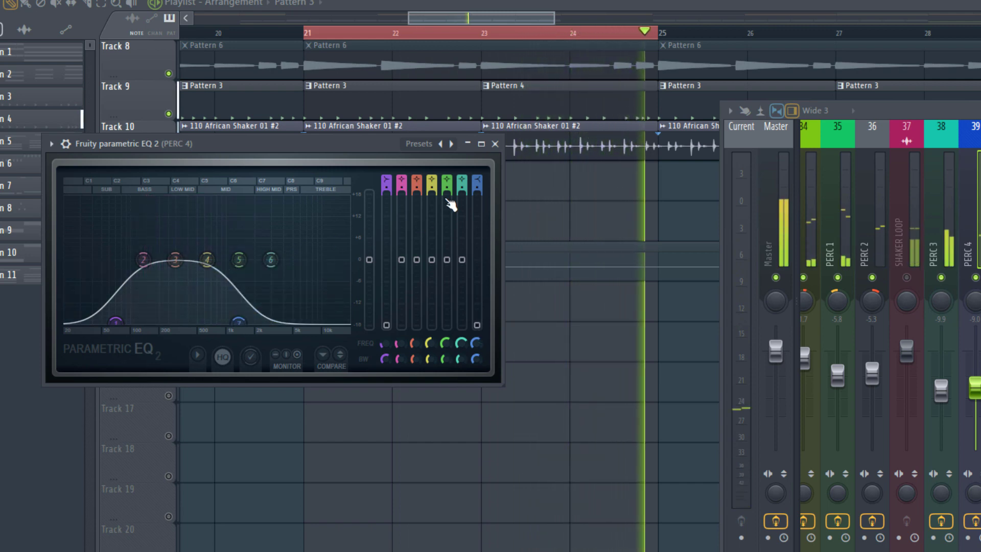
left_click(494, 144)
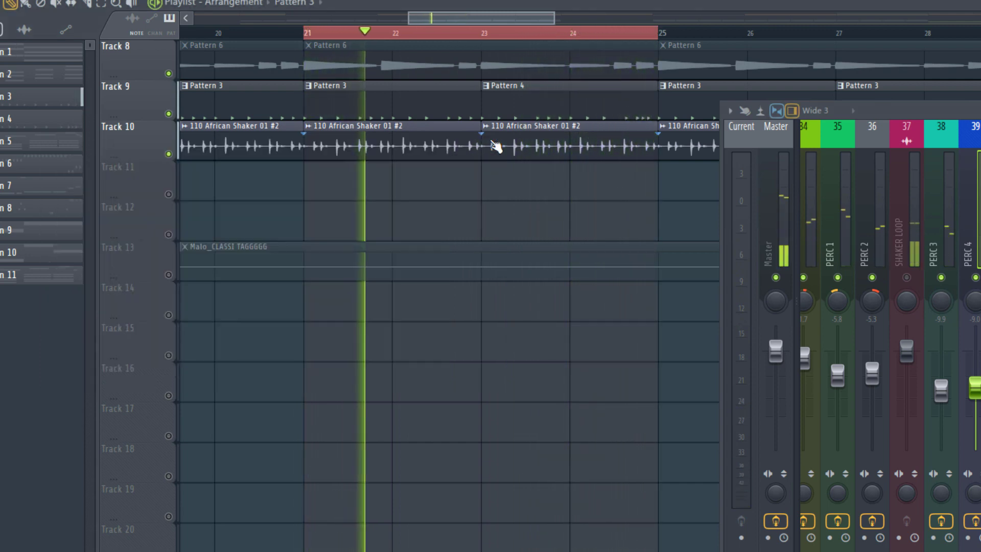
Play the section and raise the PERC 4 track's volume to -7.8 dB
key("space")
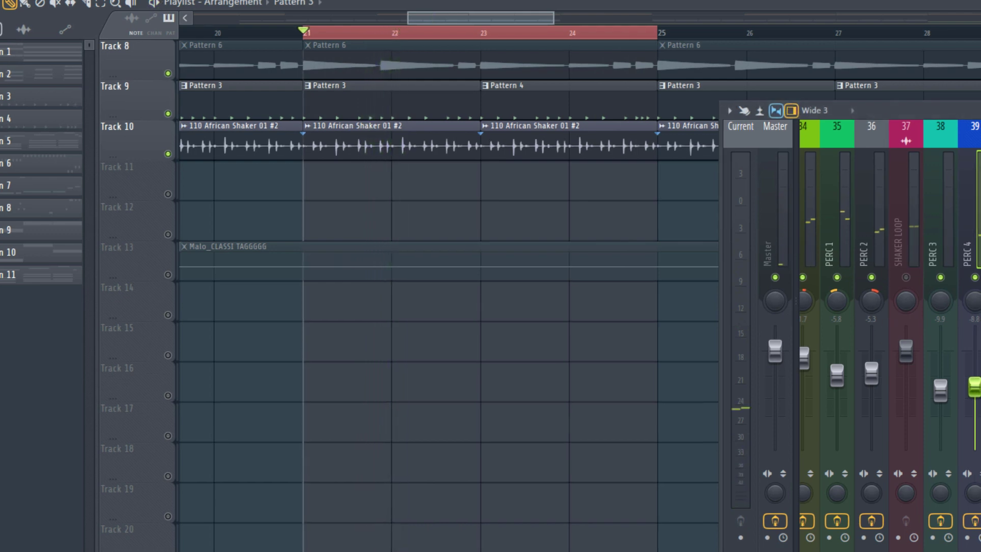
key("space")
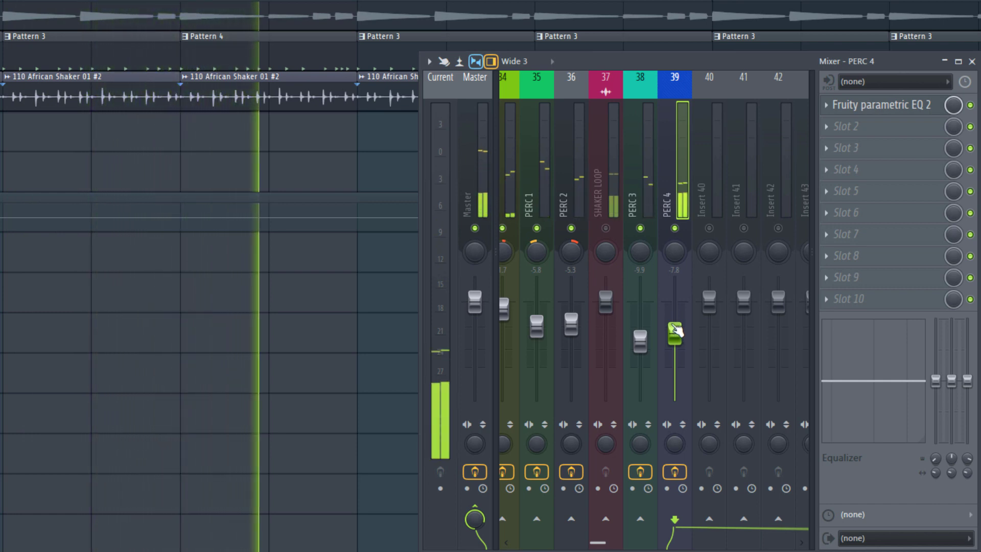
key("space")
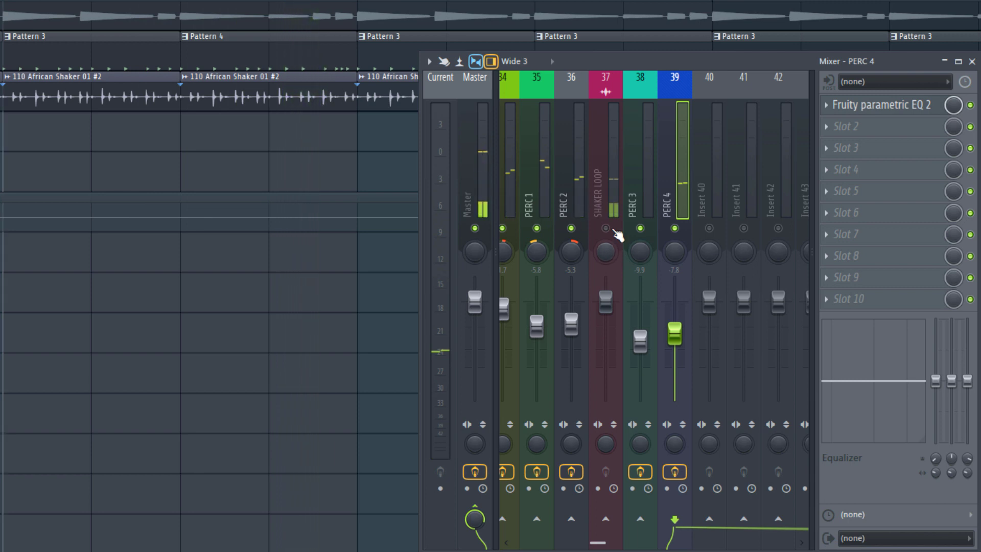
Select and unmute the SHAKER LOOP track, then lower its volume to -2.4 dB while playing the section
left_click(618, 236)
key("space")
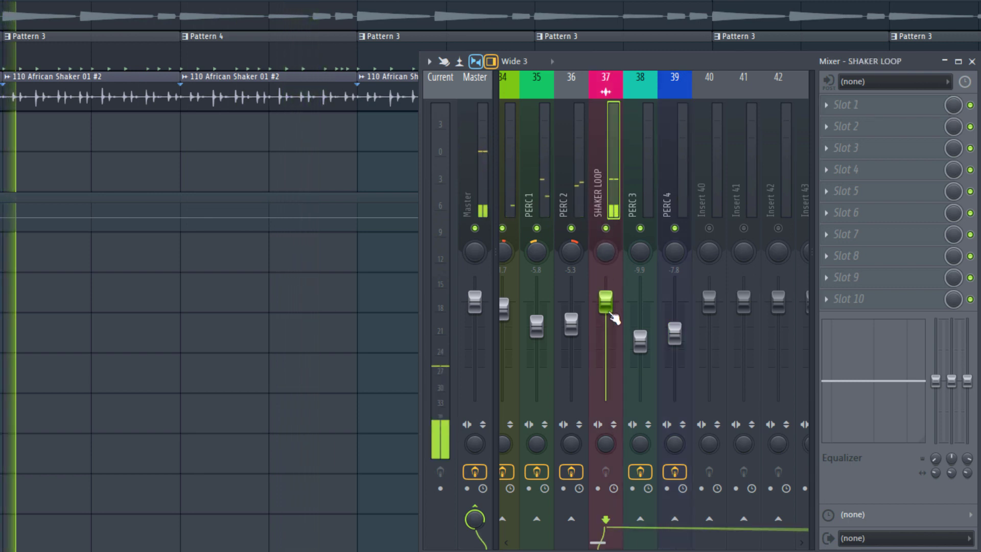
left_click_drag(610, 310, 610, 314)
key("space")
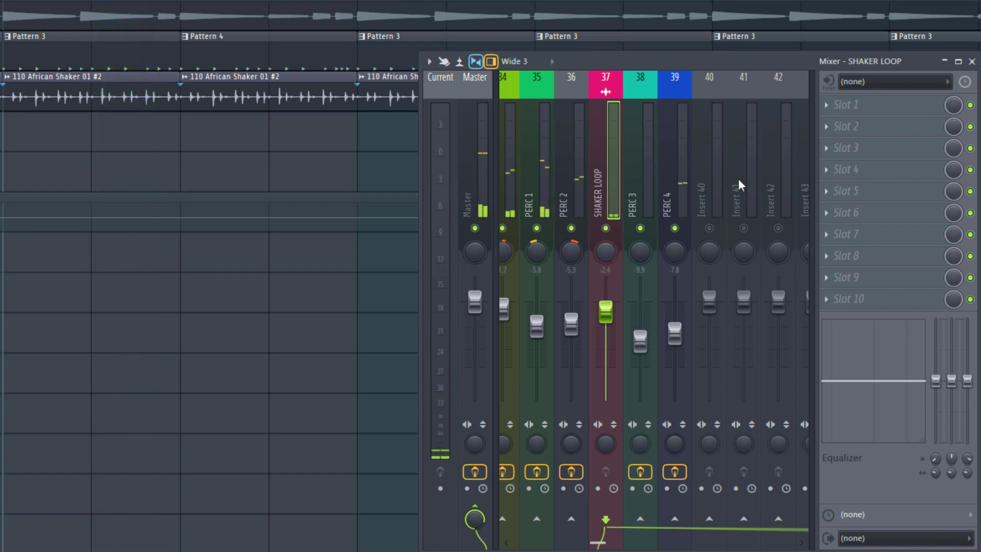
Add Fruity Parametric EQ 2 to SHAKER LOOP, cutting its lows with band 1 and reducing its highs with band 7 at 5639 Hz
left_click(870, 105)
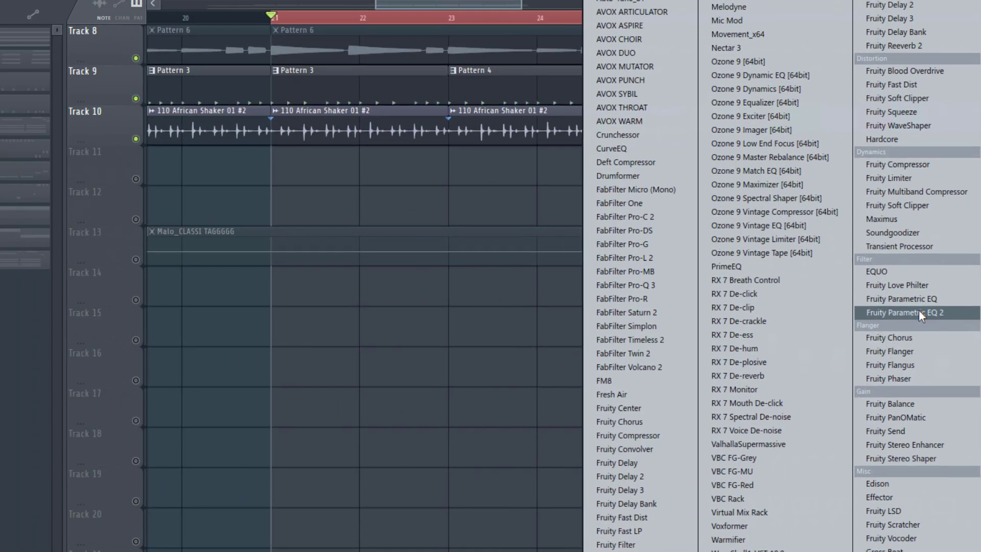
left_click(654, 278)
left_click_drag(192, 292, 265, 353)
left_click_drag(383, 291, 380, 305)
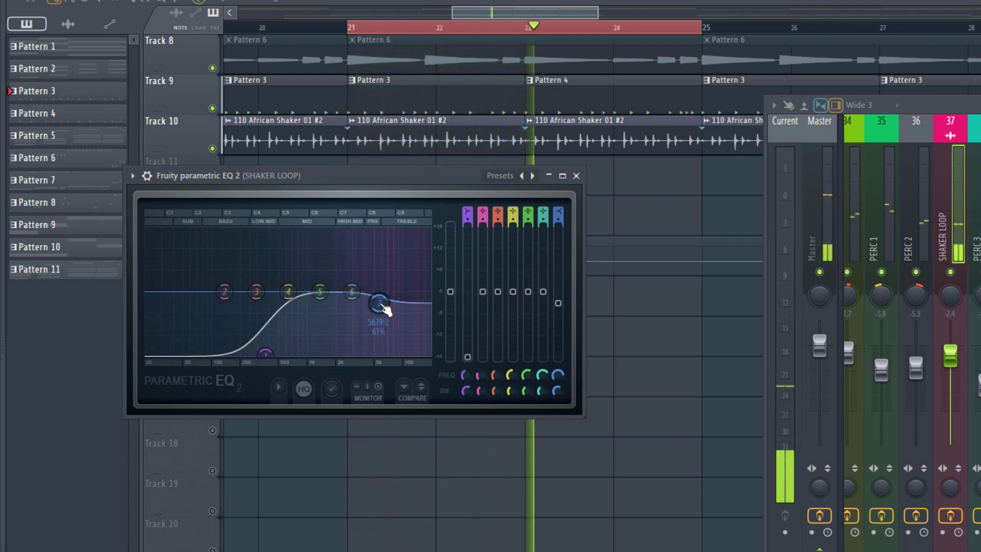
key("space")
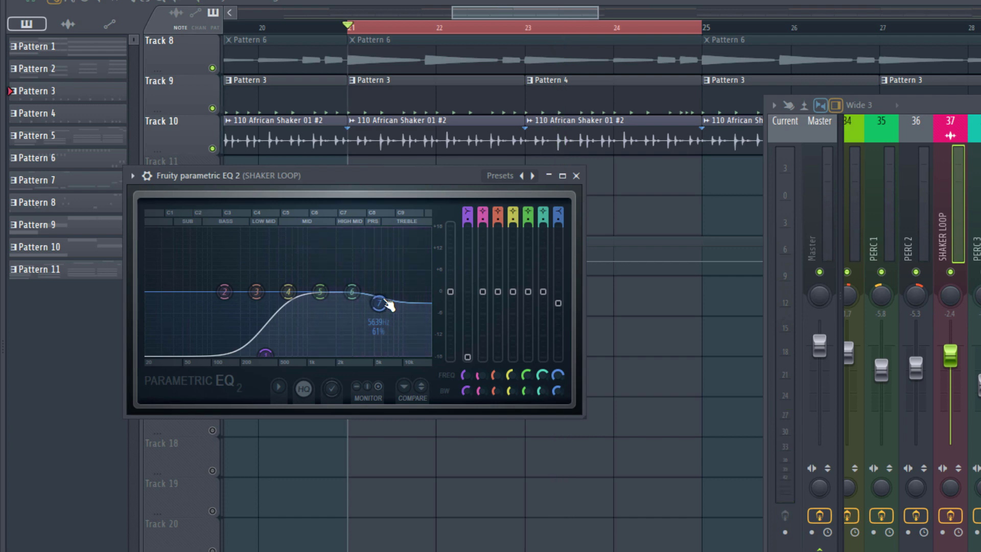
Reduce the SHAKER LOOP highs slightly more with EQ band 7, then pan the track right and set its volume to -2.2 dB
left_click_drag(387, 302, 387, 305)
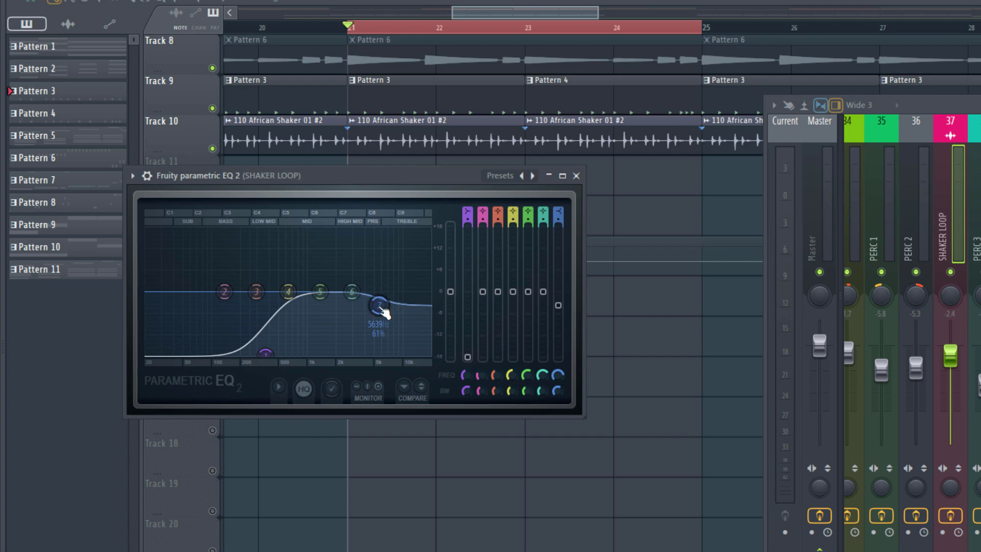
key("space")
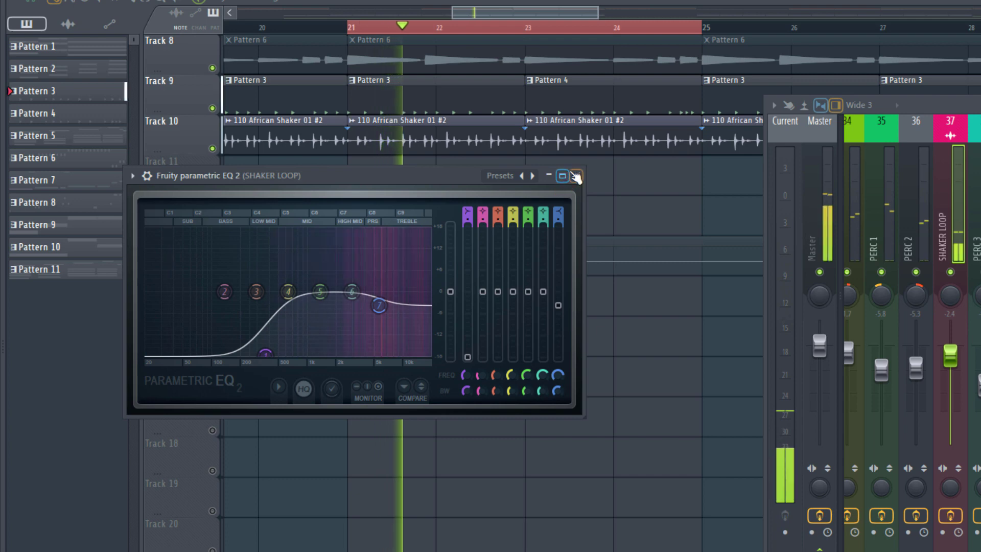
left_click(575, 176)
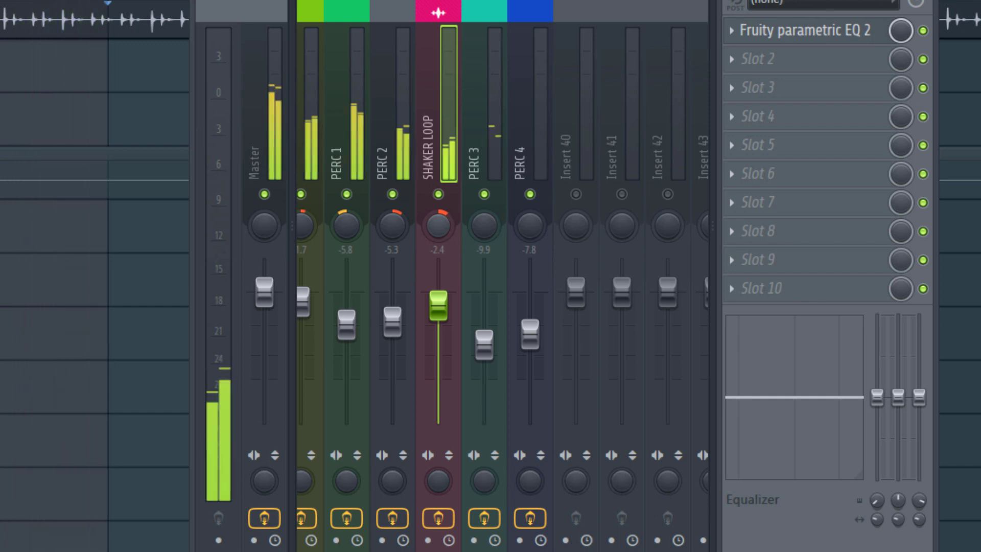
left_click_drag(444, 314, 440, 309)
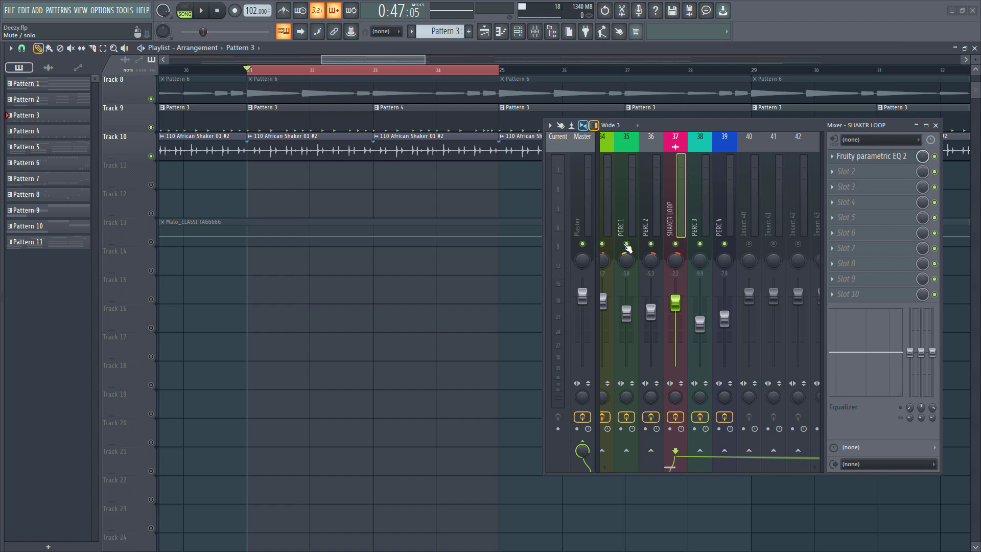
Select the mixer tracks from RIM SHOT through PERC 4 together with the empty Insert 40, leaving out the kick
scroll(644, 203, "up", 5)
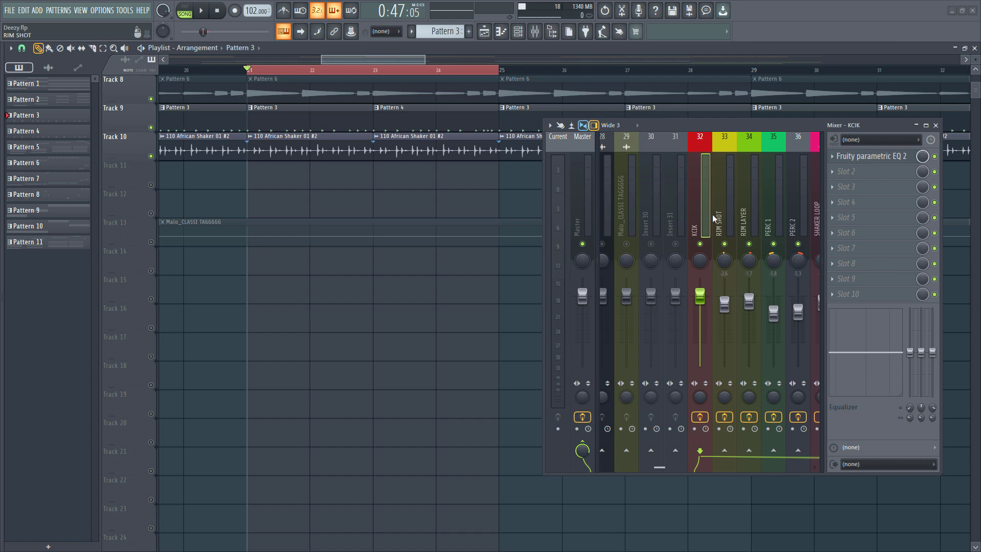
left_click(717, 217)
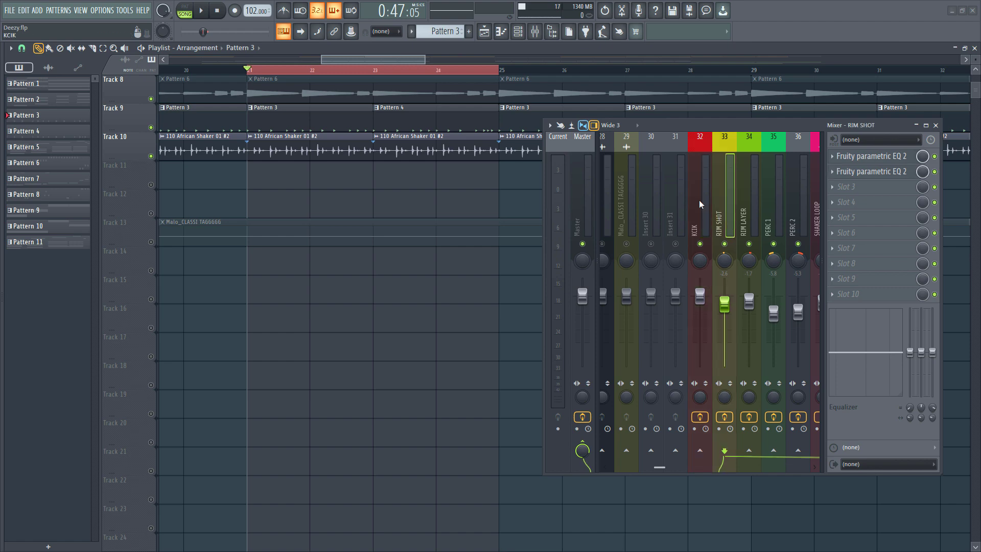
scroll(698, 200, "down", 3)
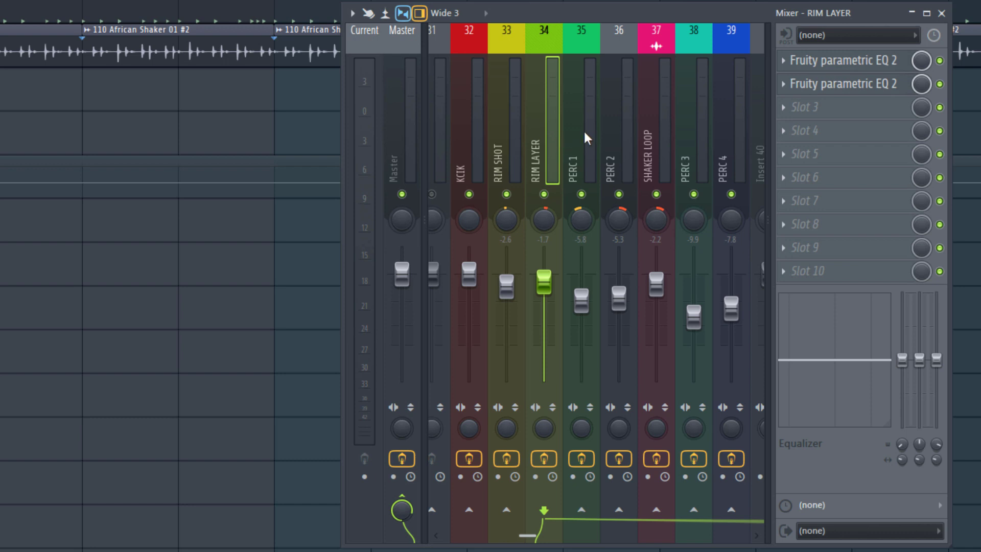
left_click(580, 134, "ctrl")
left_click(498, 146, "ctrl")
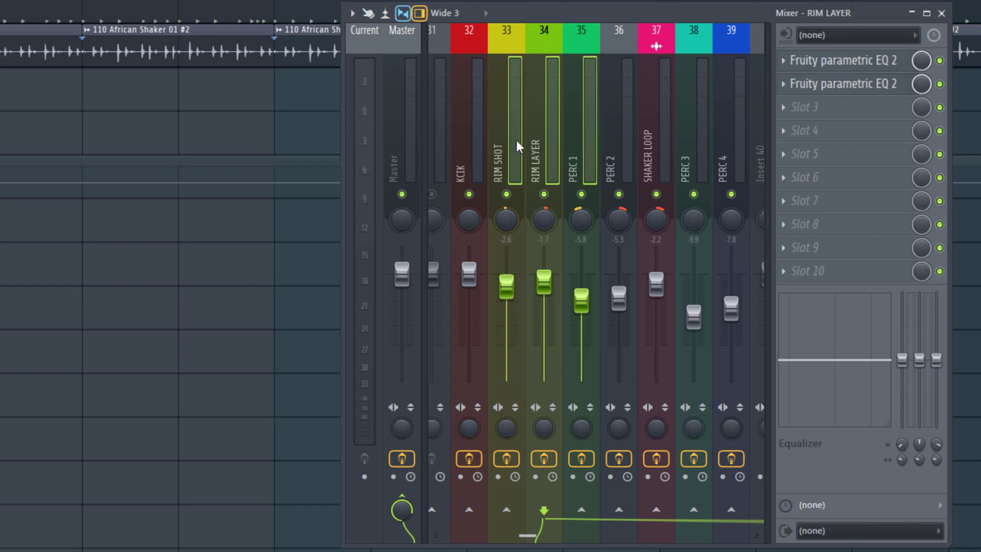
left_click(605, 134, "ctrl")
scroll(589, 139, "down", 1)
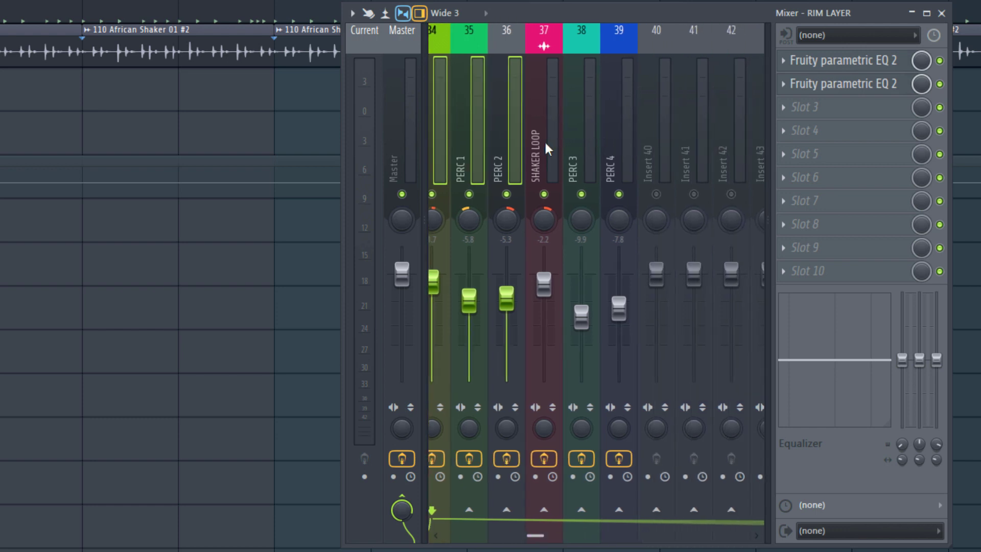
left_click(544, 140, "ctrl")
left_click(572, 144, "ctrl")
left_click(602, 148, "ctrl")
left_click(646, 138, "ctrl")
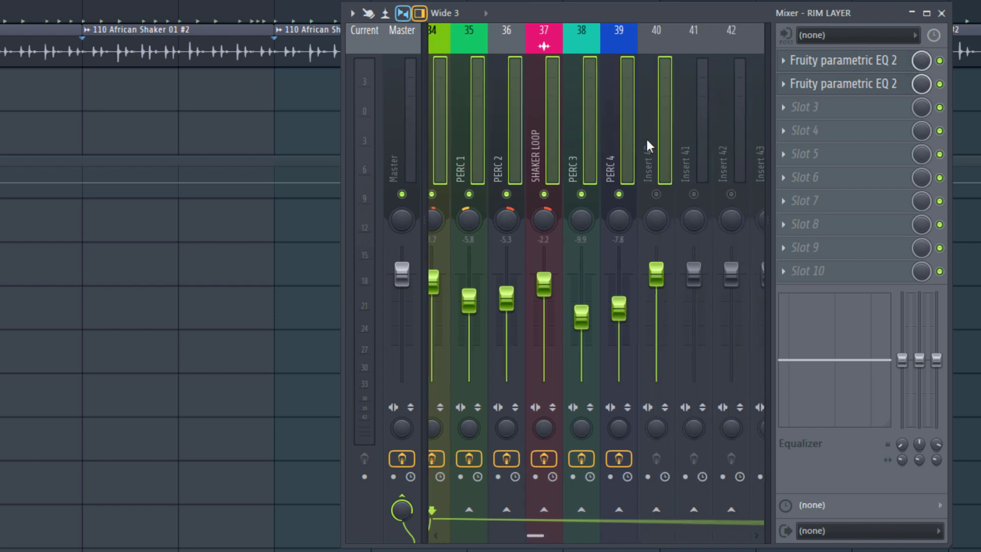
scroll(613, 145, "up", 1)
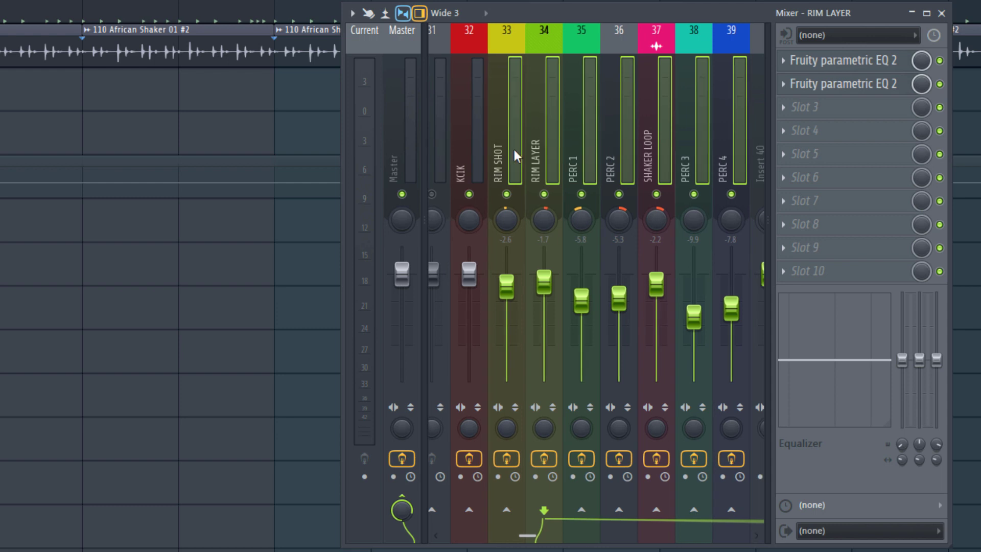
scroll(661, 142, "down", 1)
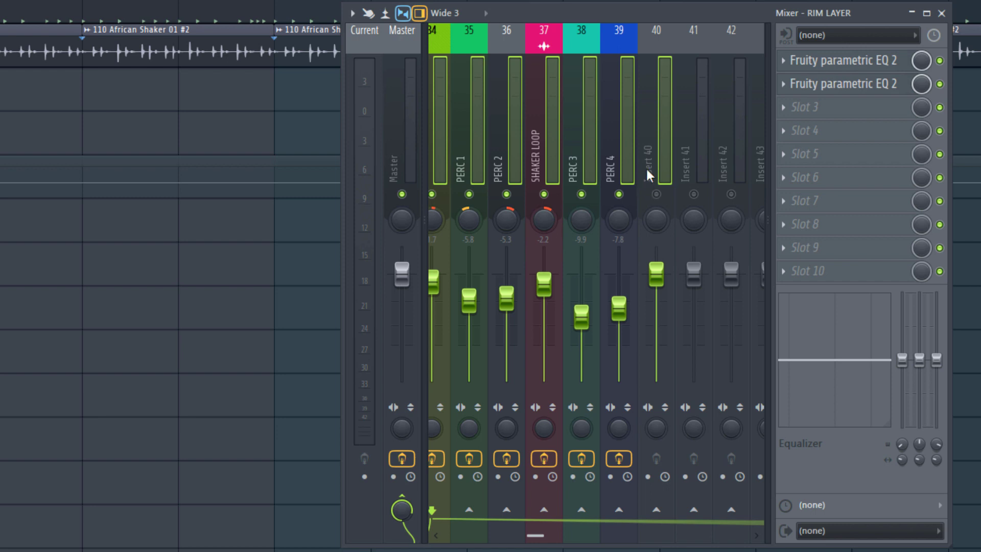
Create a group from the selected mixer tracks, named PERCS GRP, and give it a teal colour
right_click(652, 128)
mouse_move(715, 111)
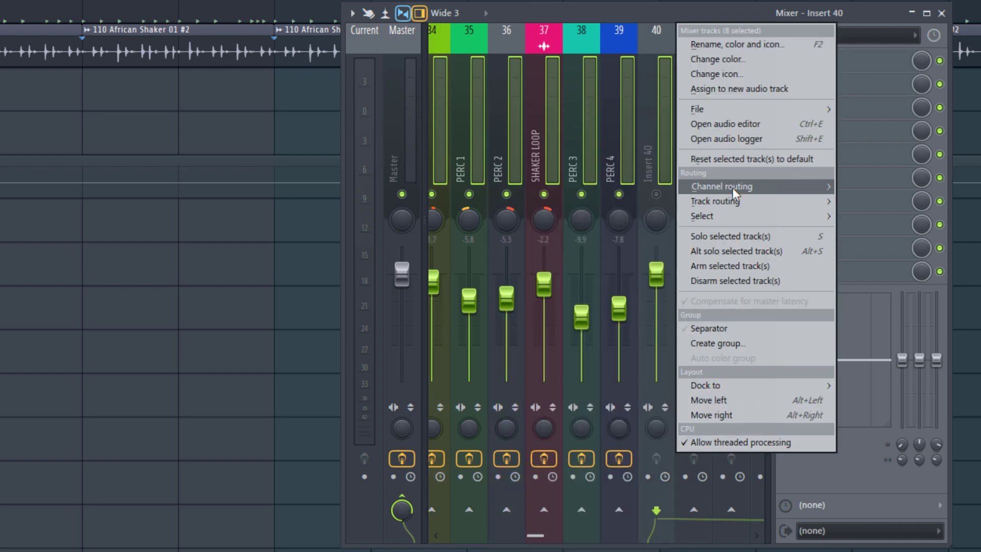
mouse_move(728, 206)
left_click(443, 284)
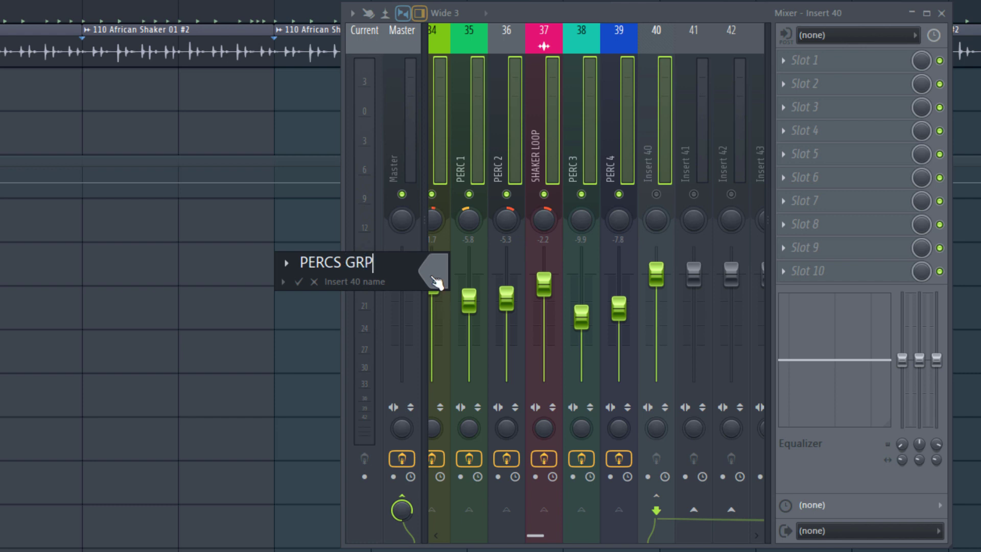
left_click(434, 279)
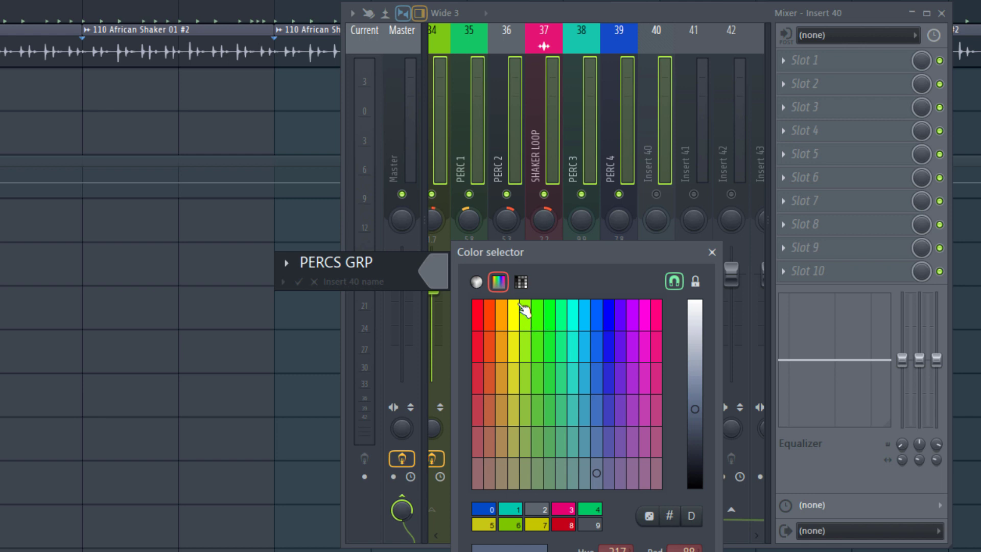
left_click(521, 282)
left_click(498, 281)
left_click(574, 347)
key("Return")
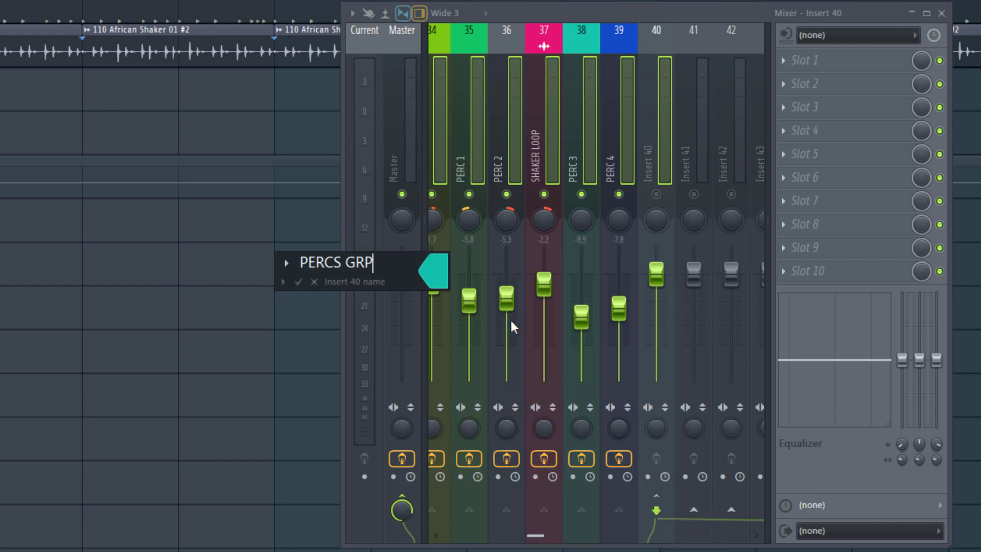
key("Return")
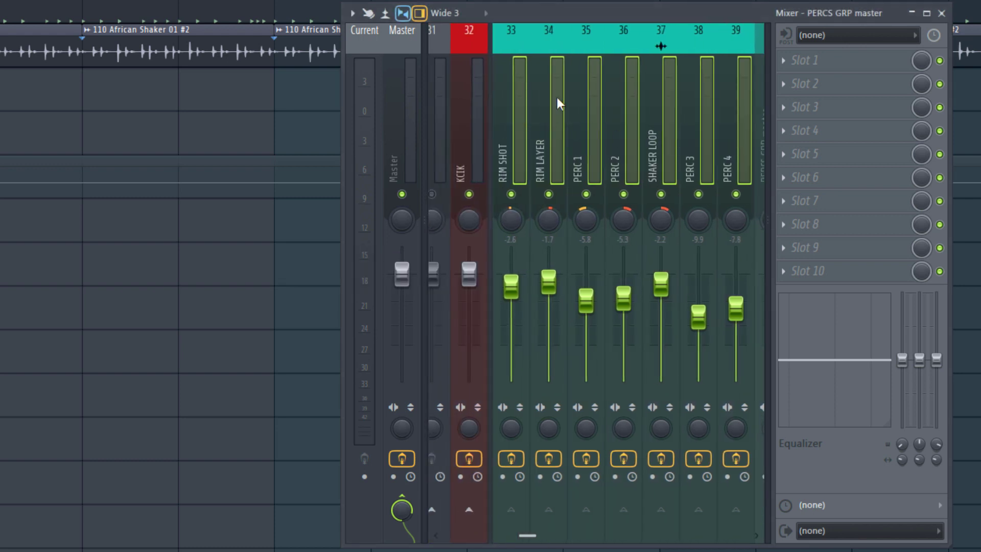
Look over the tracks in the new group and select only the PERCS GRP master track
scroll(625, 105, "down", 3)
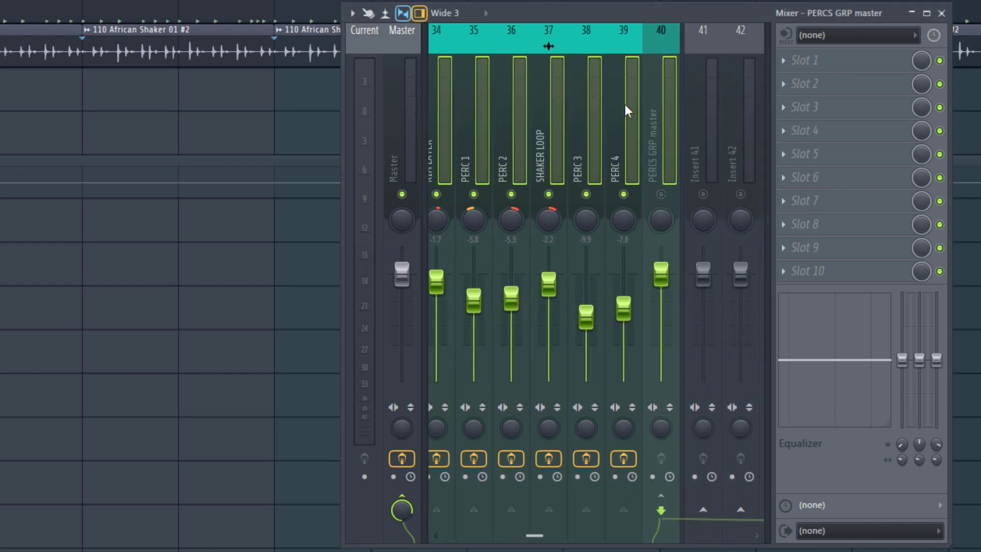
scroll(625, 105, "up", 3)
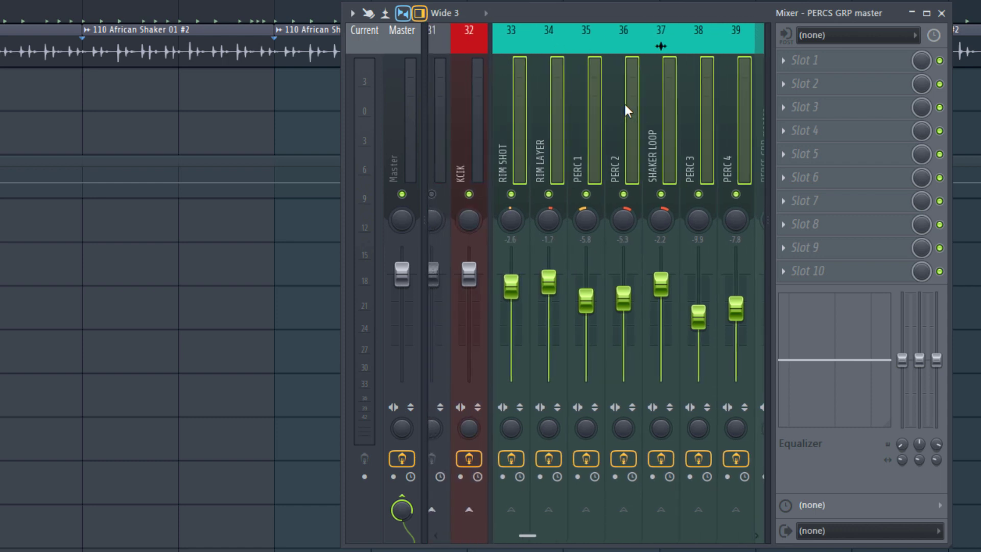
scroll(624, 102, "down", 3)
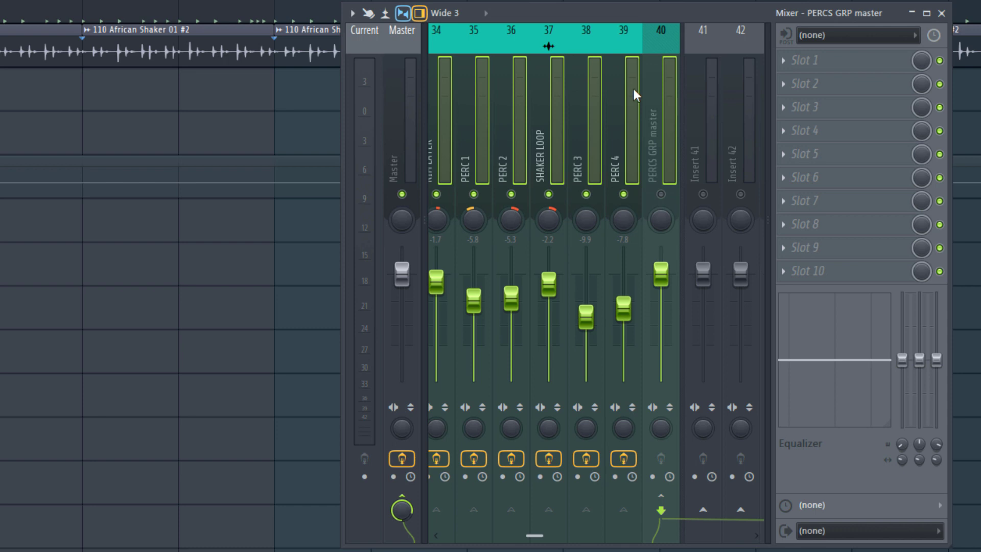
key("Right")
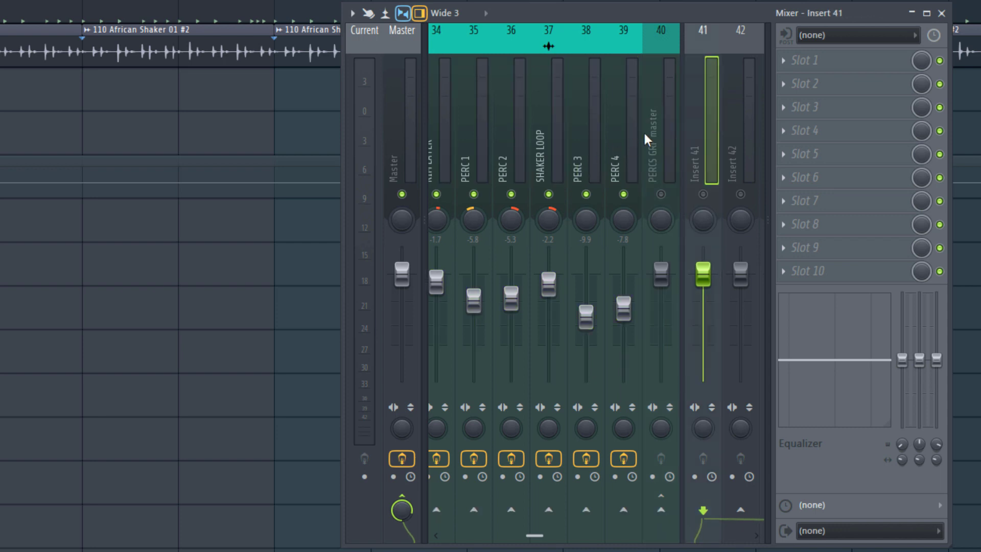
left_click(644, 136)
scroll(588, 138, "up", 3)
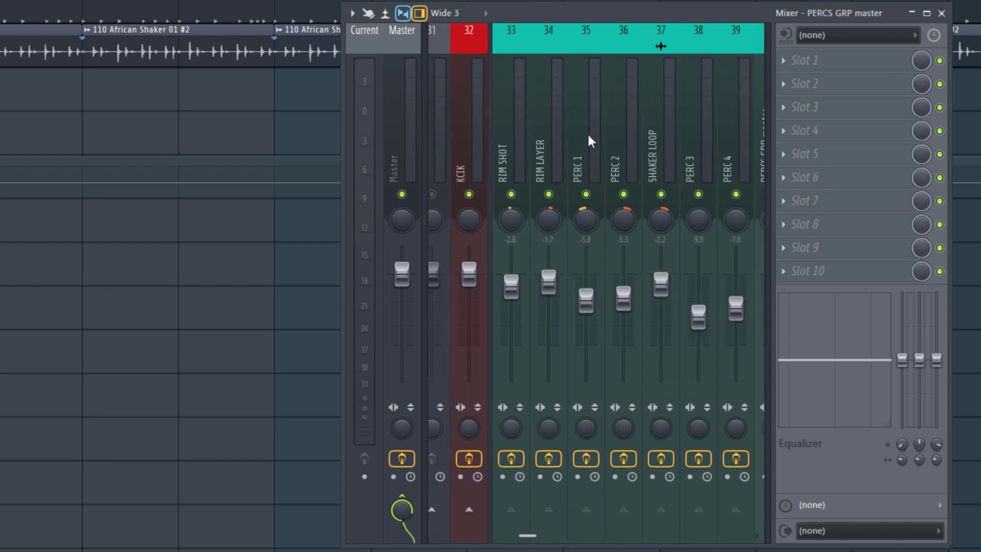
scroll(587, 132, "down", 9)
scroll(587, 133, "up", 9)
scroll(587, 133, "down", 3)
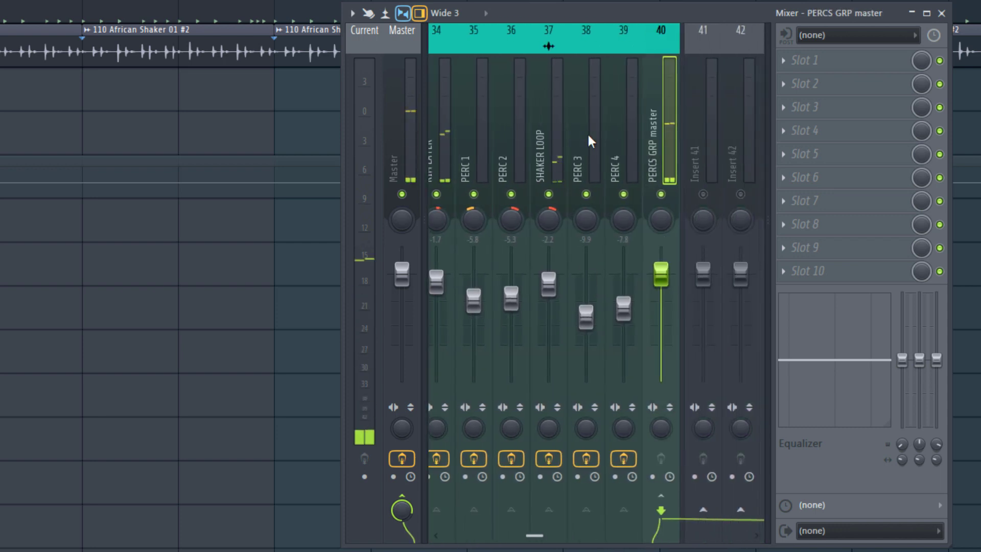
Mute and unmute the PERCS GRP master during playback to check the group routing
left_click(661, 194)
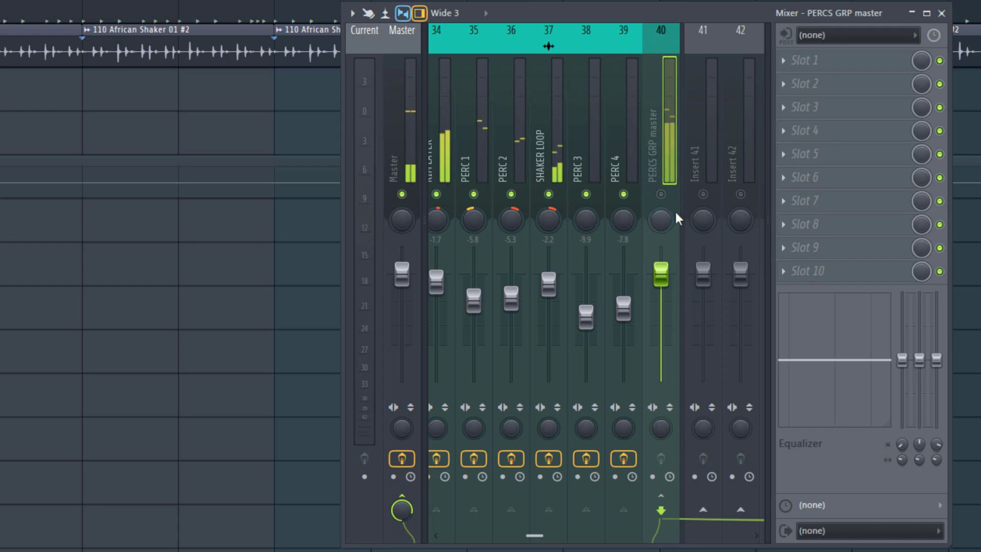
left_click(661, 195)
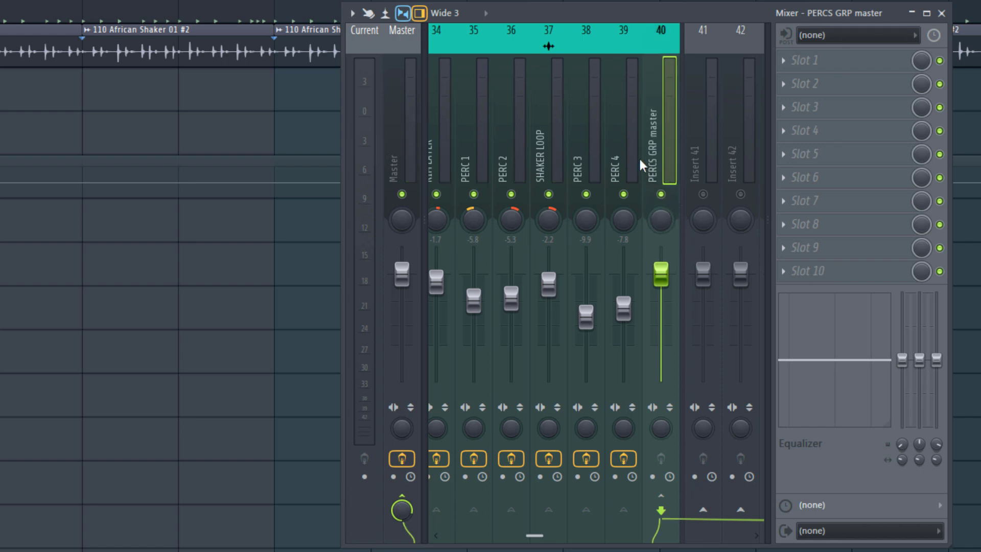
scroll(638, 156, "up", 3)
scroll(638, 156, "down", 3)
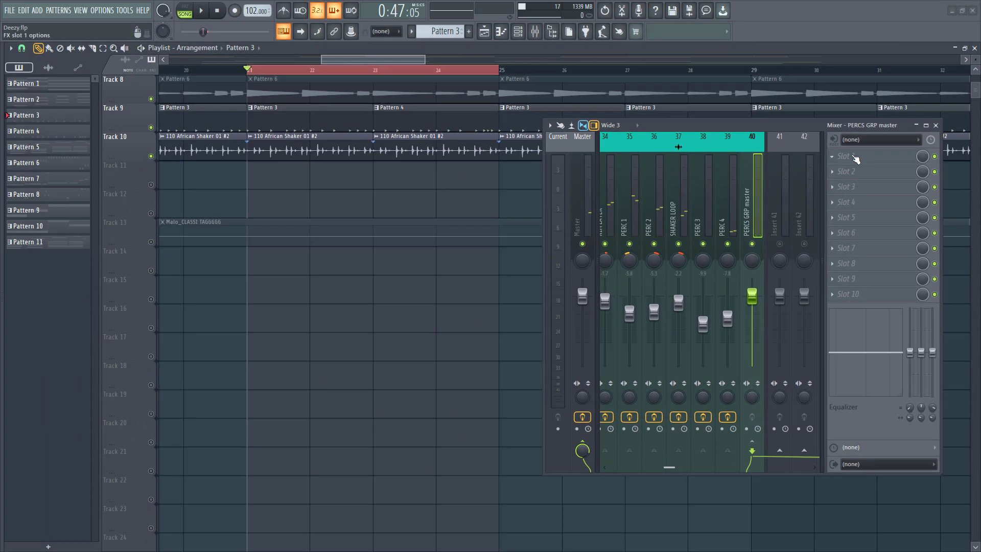
Add the Fresh Air plugin to the first effect slot of PERCS GRP master and move its window clear of the mixer
left_click(854, 157)
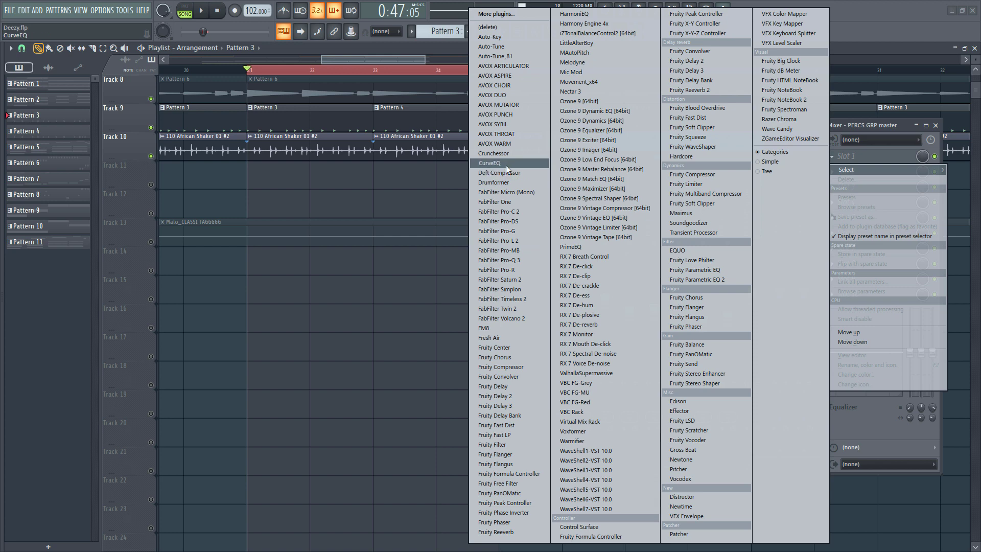
left_click(493, 338)
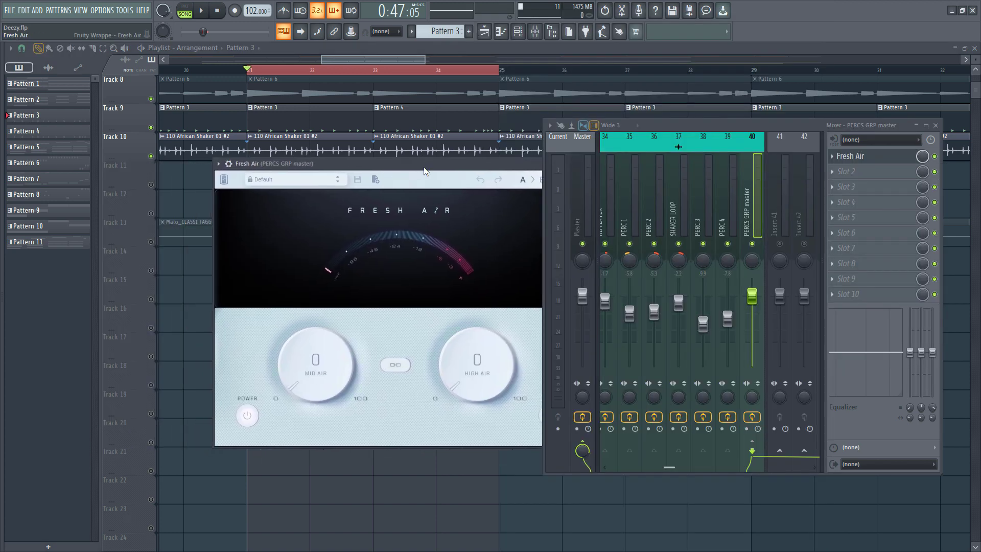
left_click_drag(424, 171, 351, 149)
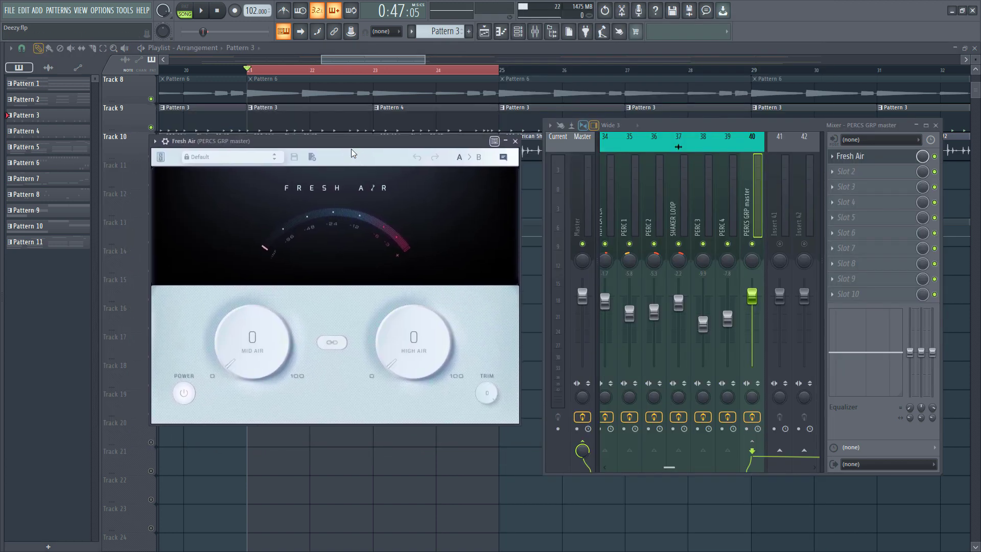
Set Fresh Air's Mid Air to 20 and High Air to 13 while auditioning the section, then close the plugin
key("space")
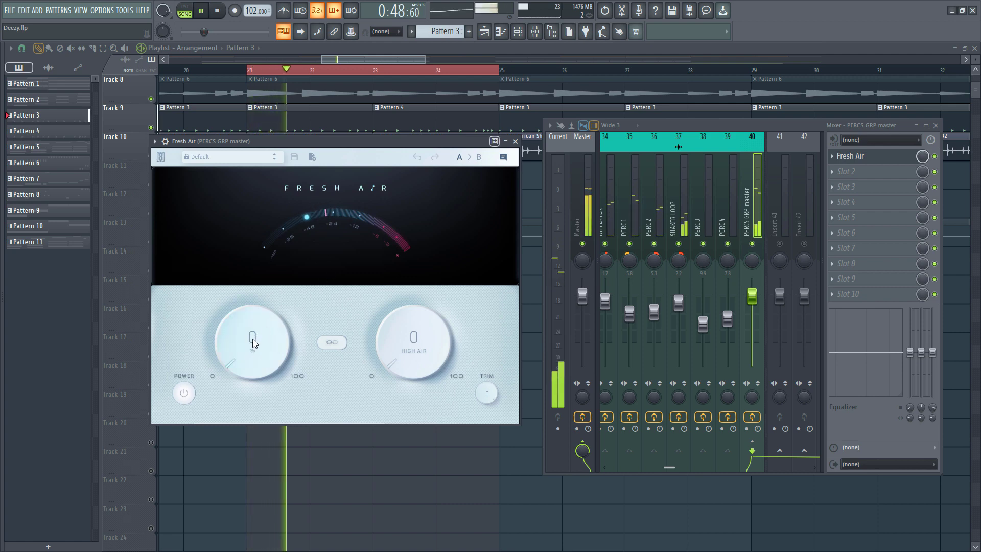
key("space")
left_click_drag(254, 342, 252, 316)
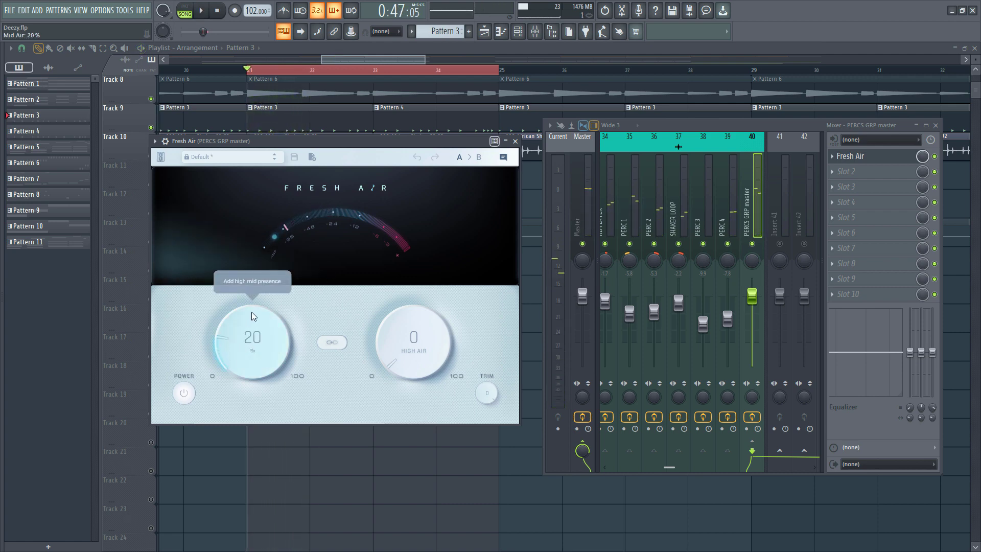
left_click_drag(401, 358, 401, 339)
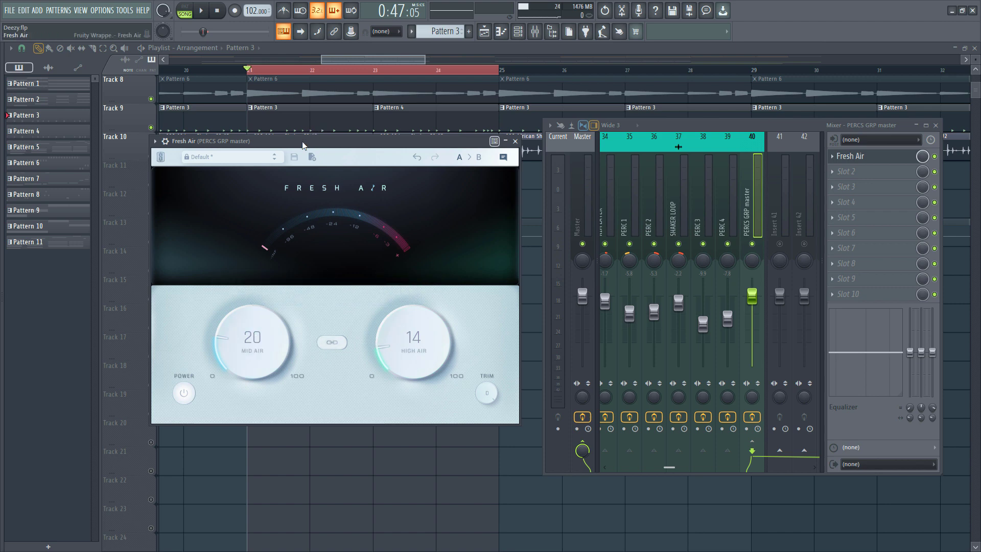
key("space")
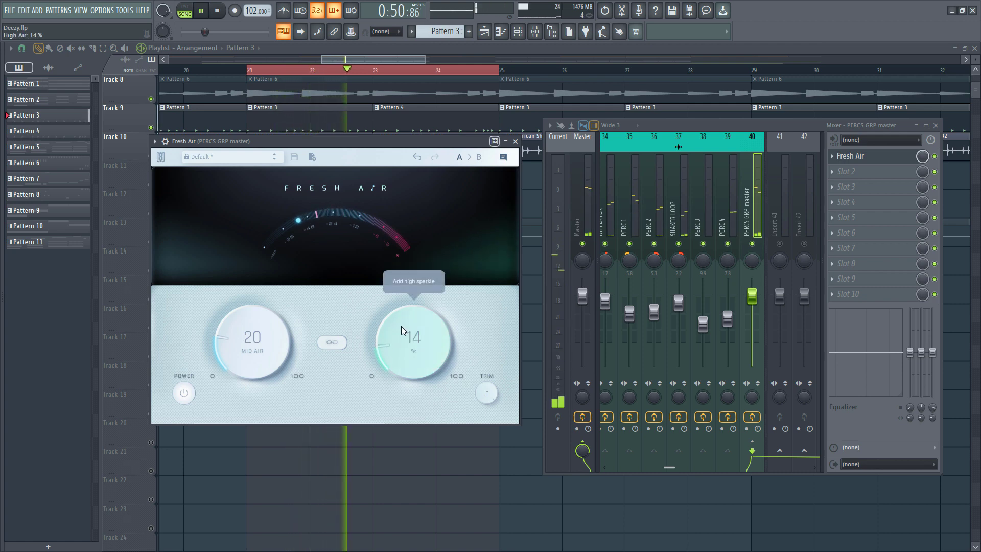
left_click_drag(401, 326, 401, 328)
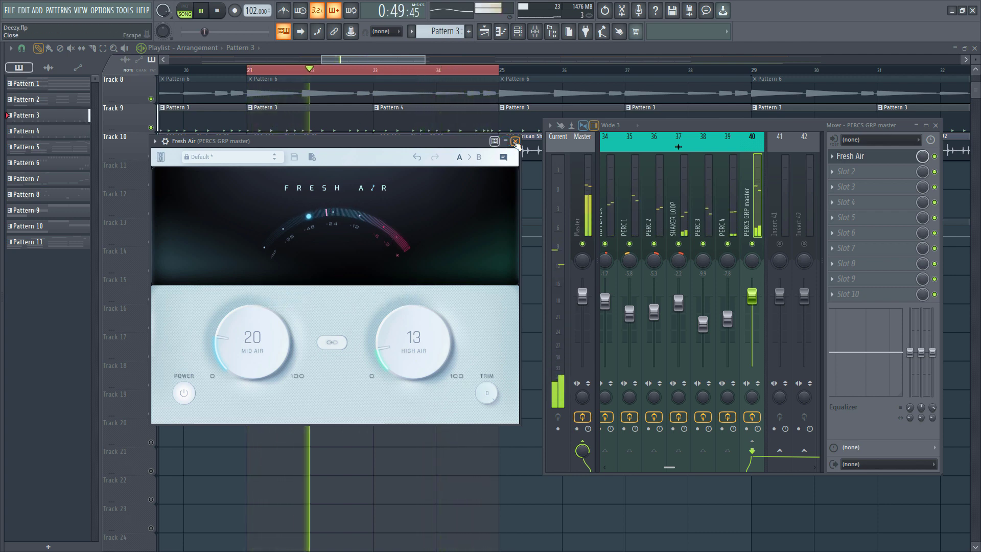
left_click(515, 142)
key("space")
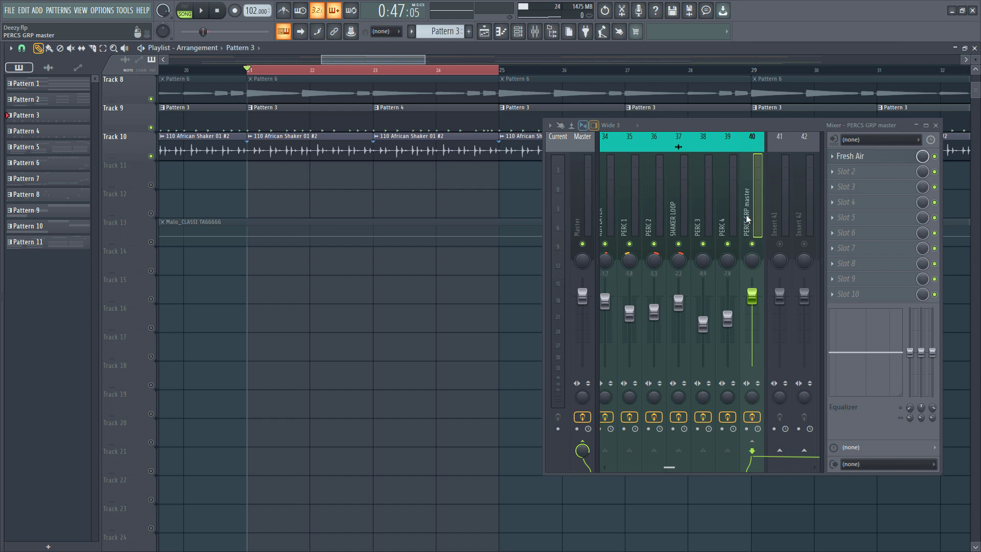
Examine the parametric EQ settings on PERC 3 and PERC 4, then close the EQ windows
scroll(736, 214, "up", 3)
scroll(718, 209, "down", 3)
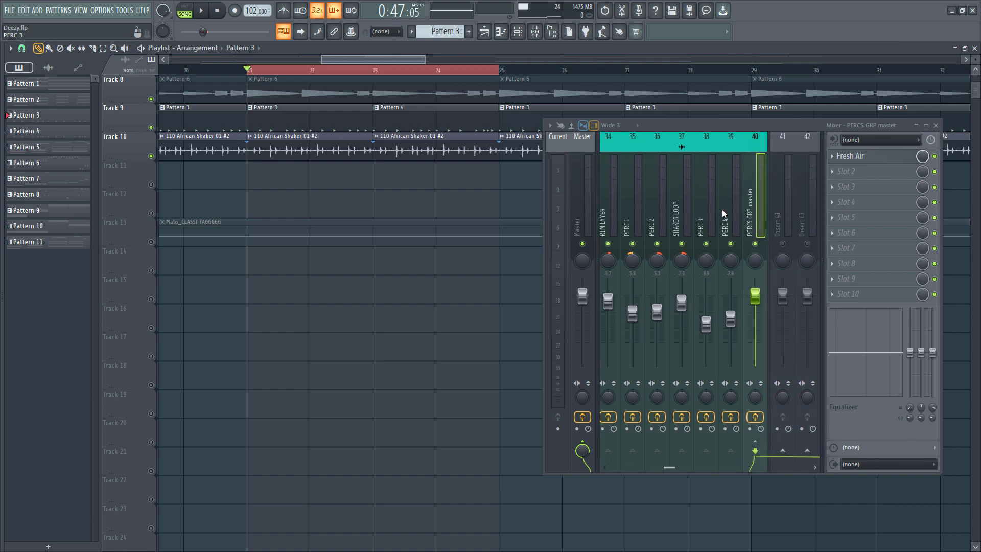
left_click(687, 207)
left_click(694, 208)
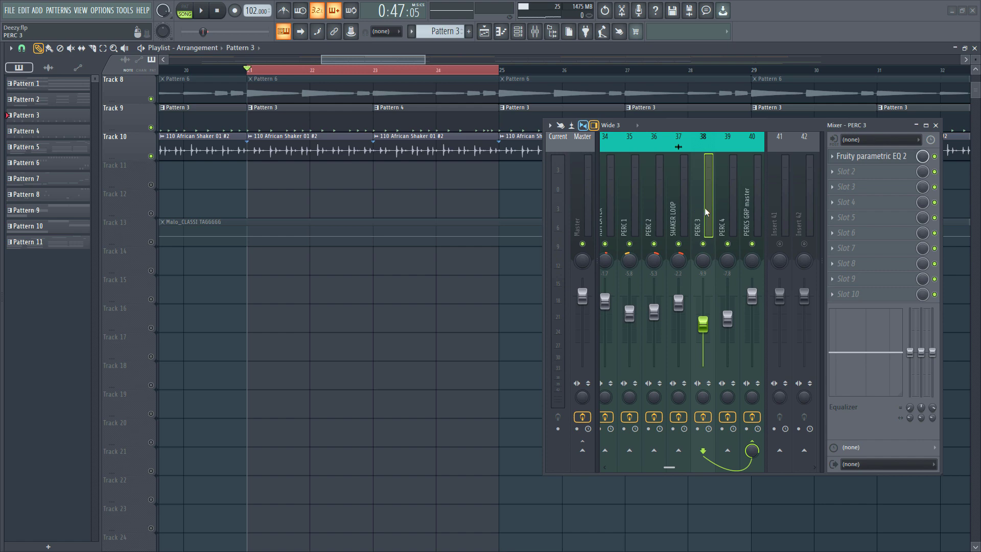
left_click(856, 156)
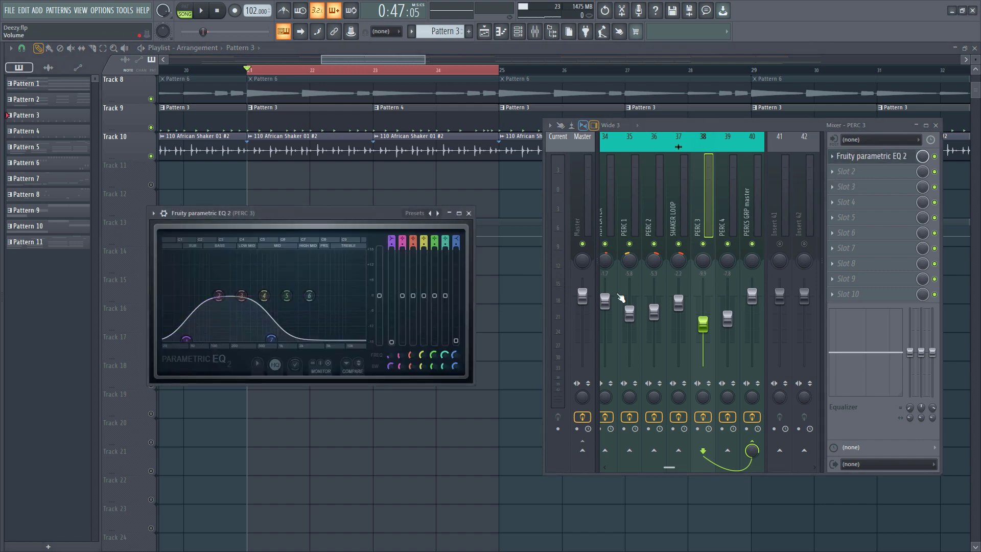
left_click(674, 223)
left_click(730, 220)
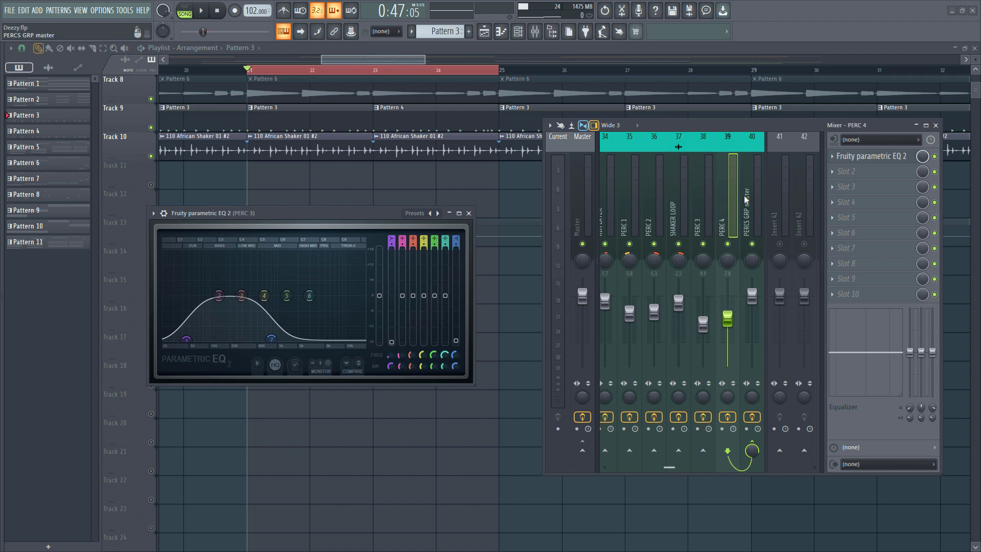
left_click(854, 162)
left_click_drag(113, 275, 99, 274)
left_click(381, 150)
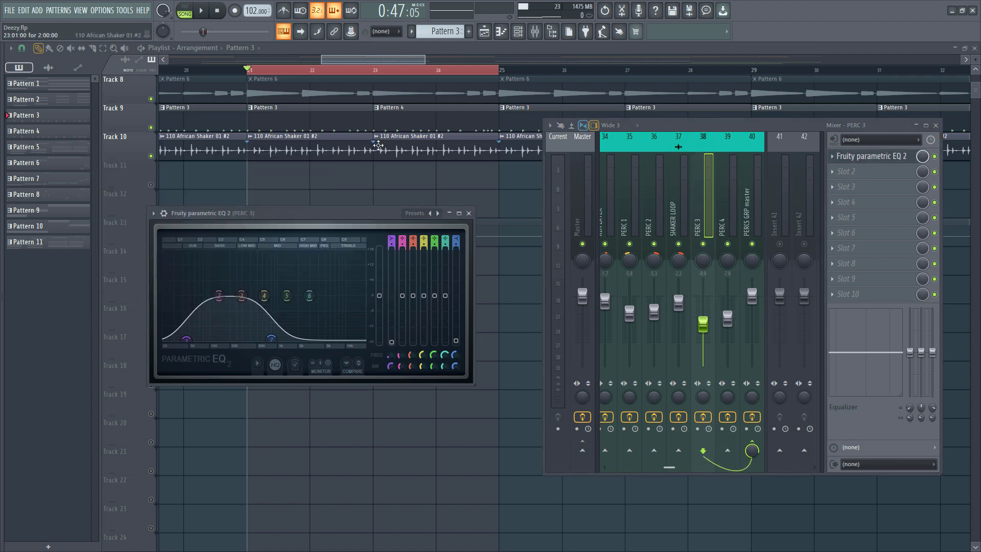
left_click(469, 214)
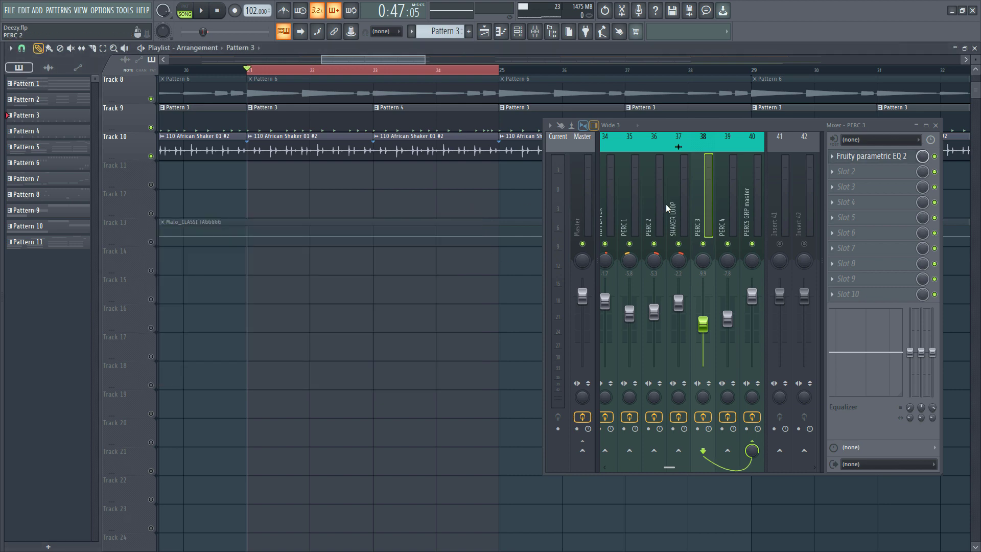
Examine the parametric EQ on SHAKER LOOP while playing the section, then close it
left_click(667, 204)
left_click(862, 154)
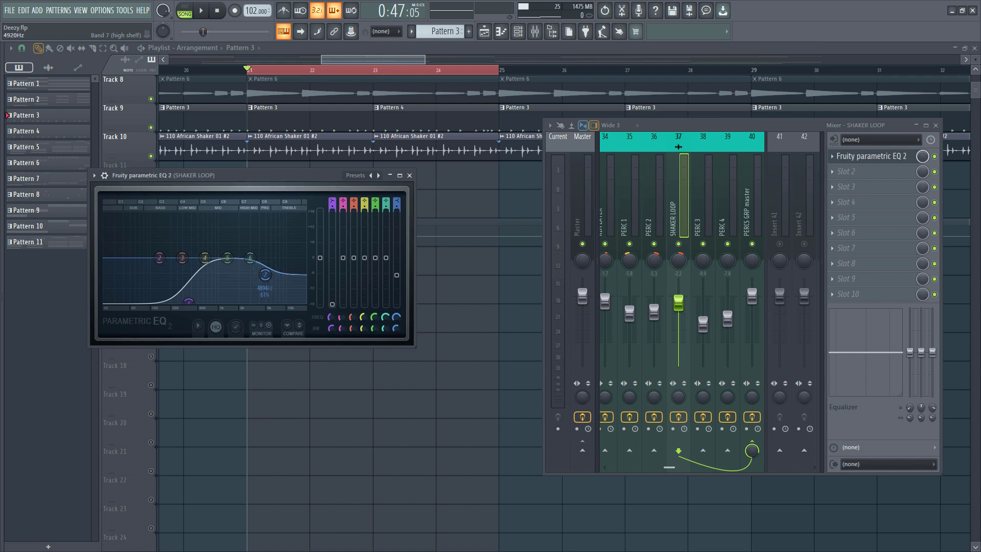
key("space")
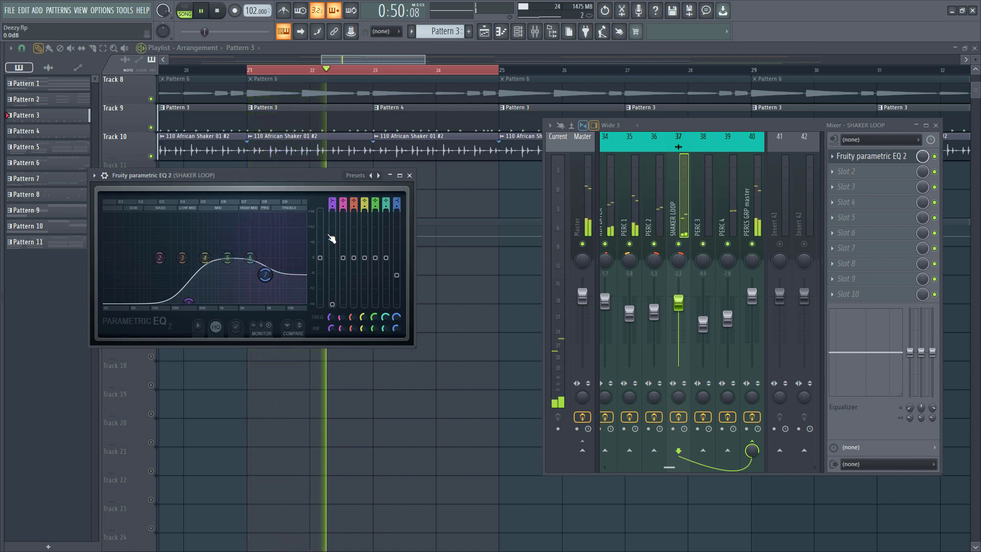
left_click(410, 176)
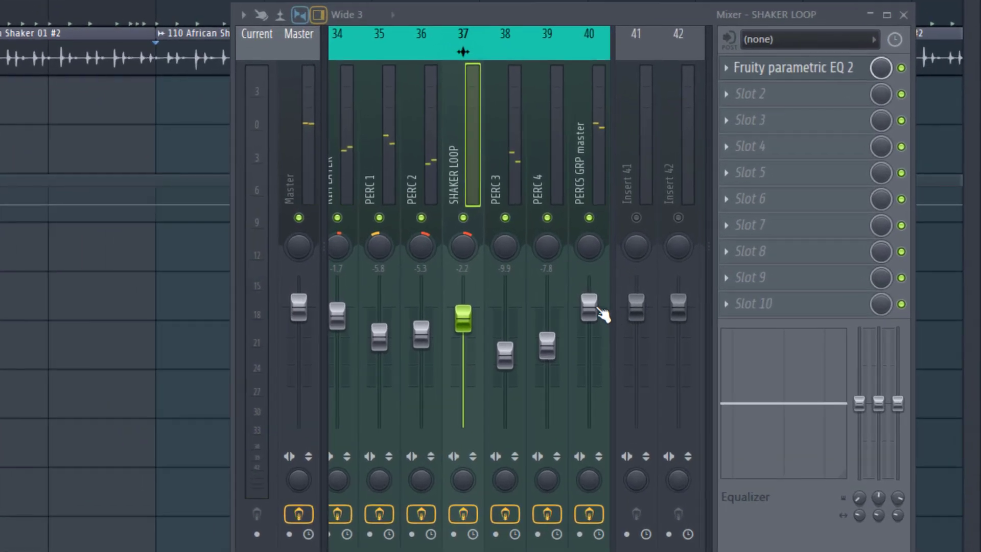
Lower the PERCS GRP master volume to -2.5 dB and briefly review its Fresh Air settings
left_click_drag(607, 306, 607, 314)
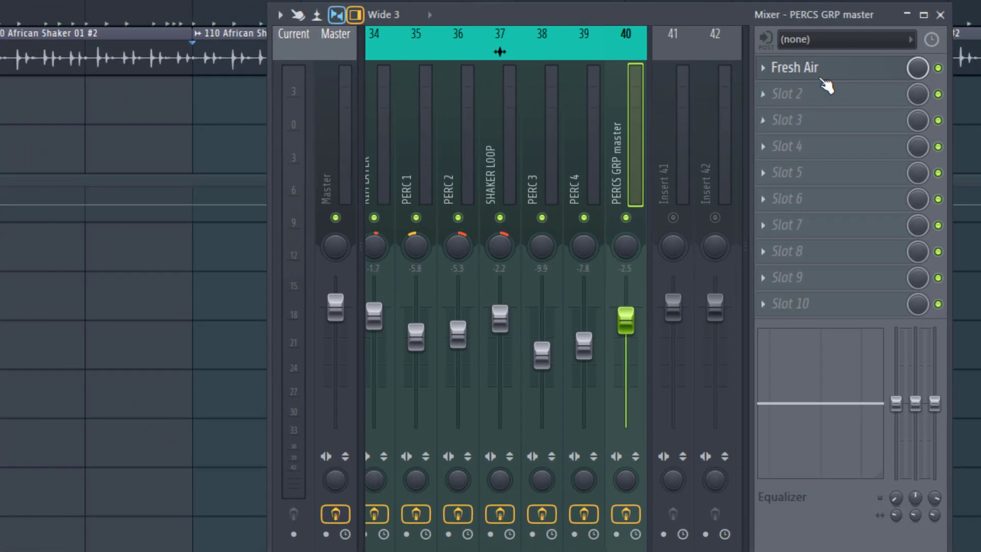
left_click(766, 68)
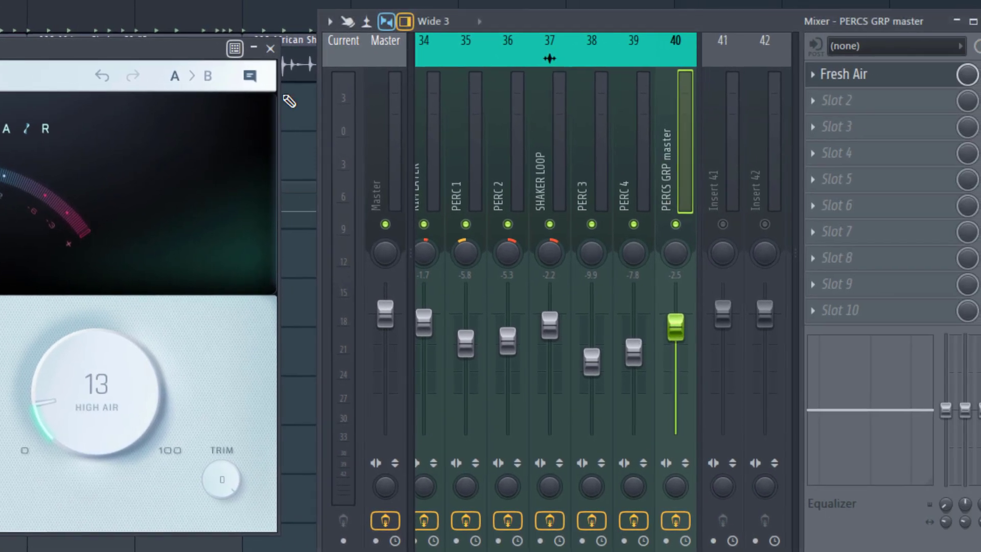
left_click(270, 48)
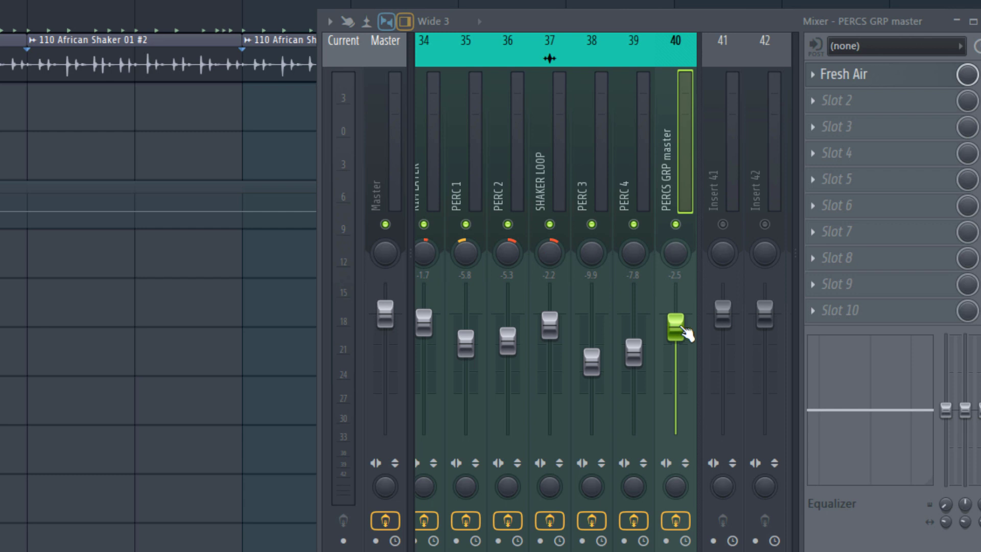
Lower the PERCS GRP master volume to -3.2 dB while auditioning the section
left_click_drag(675, 327, 675, 333)
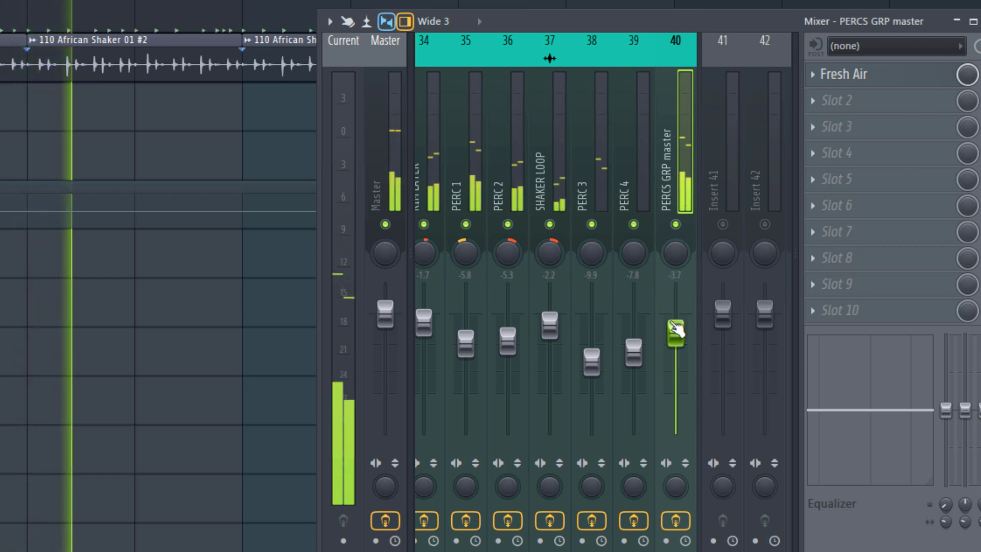
left_click_drag(675, 329, 675, 326)
key("space")
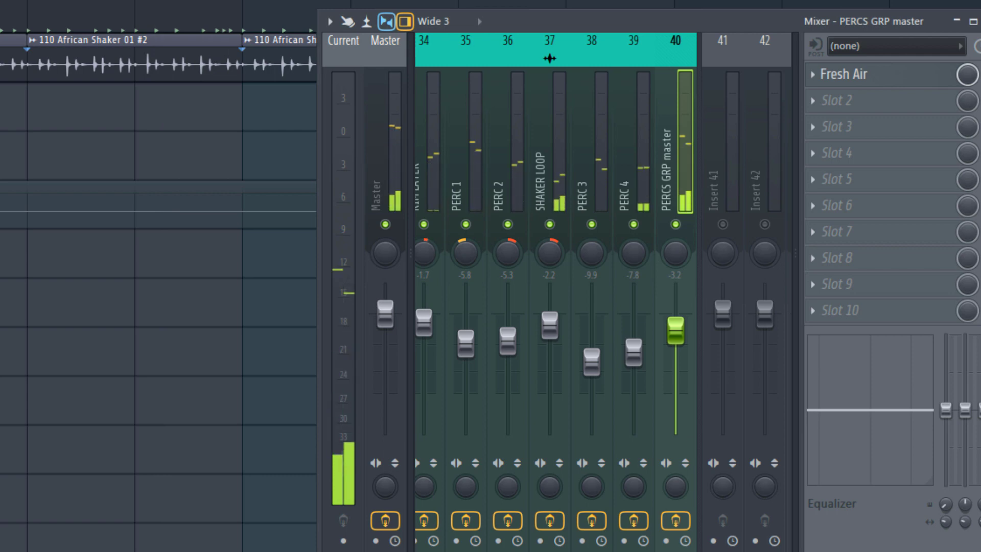
key("space")
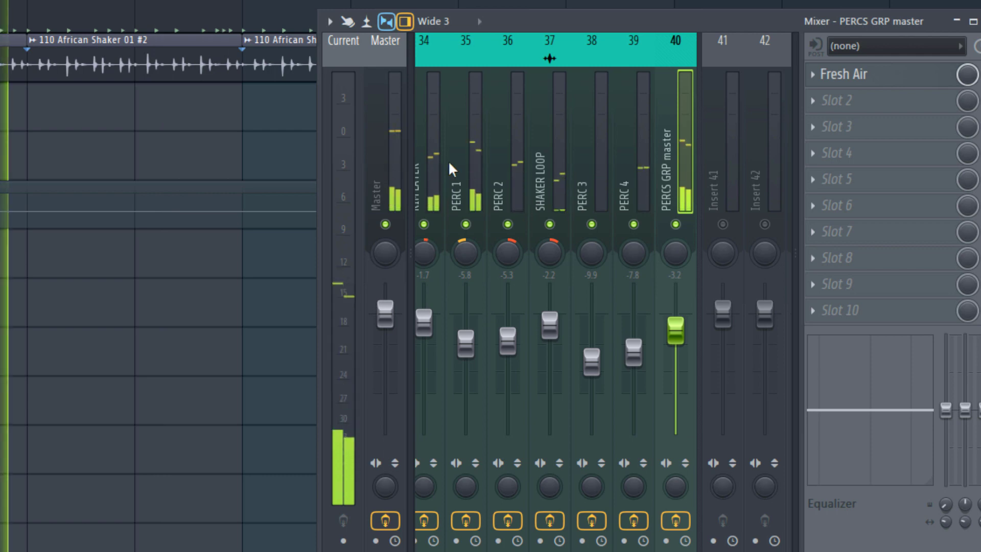
key("space")
Lower the kick channel's volume to -2.1 dB and play the section to check it against the percussion
scroll(447, 152, "up", 3)
left_click(571, 166)
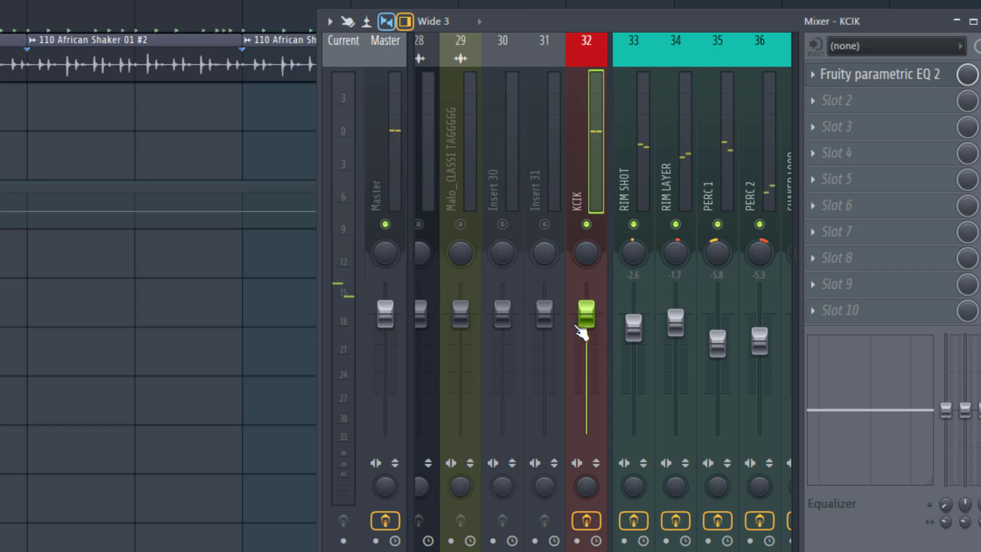
left_click_drag(586, 318, 586, 327)
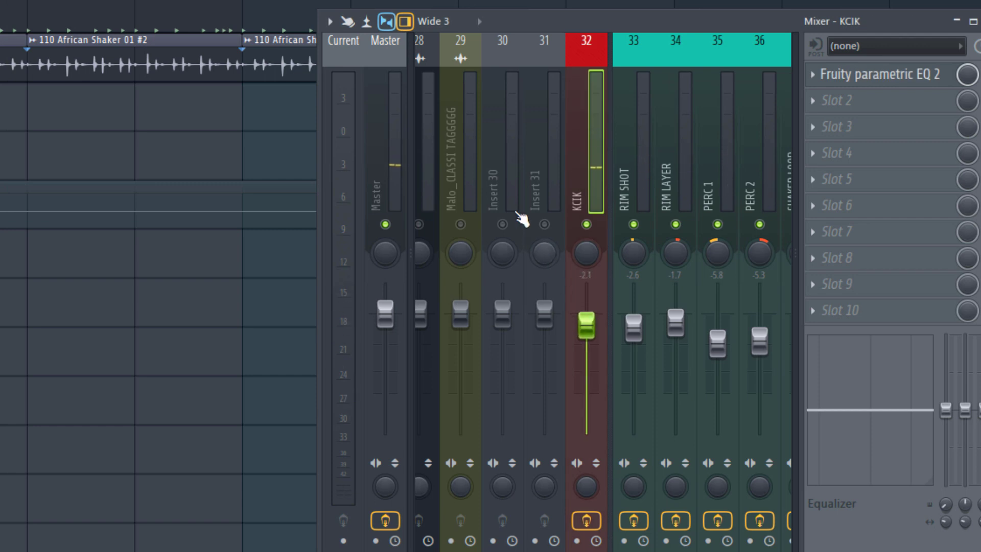
key("space")
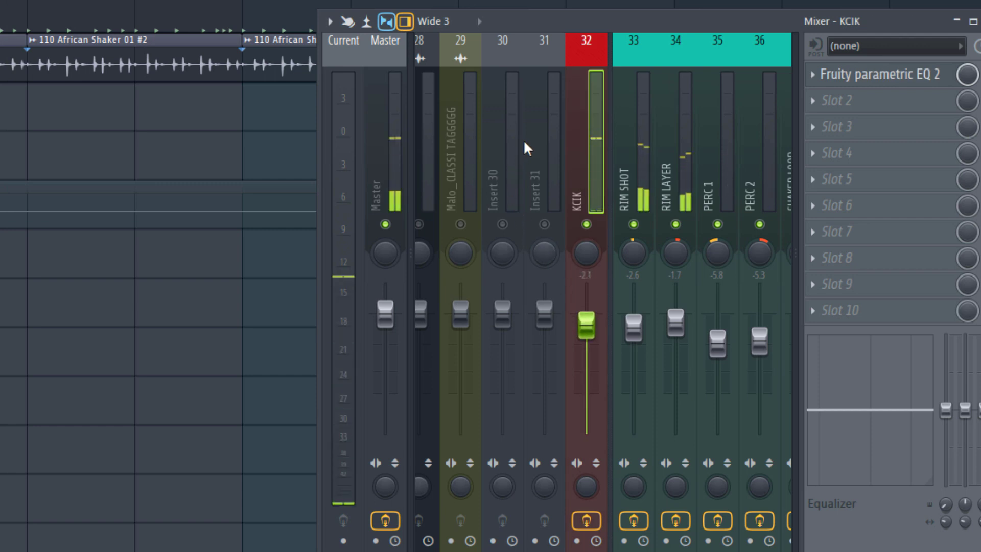
scroll(524, 137, "down", 2)
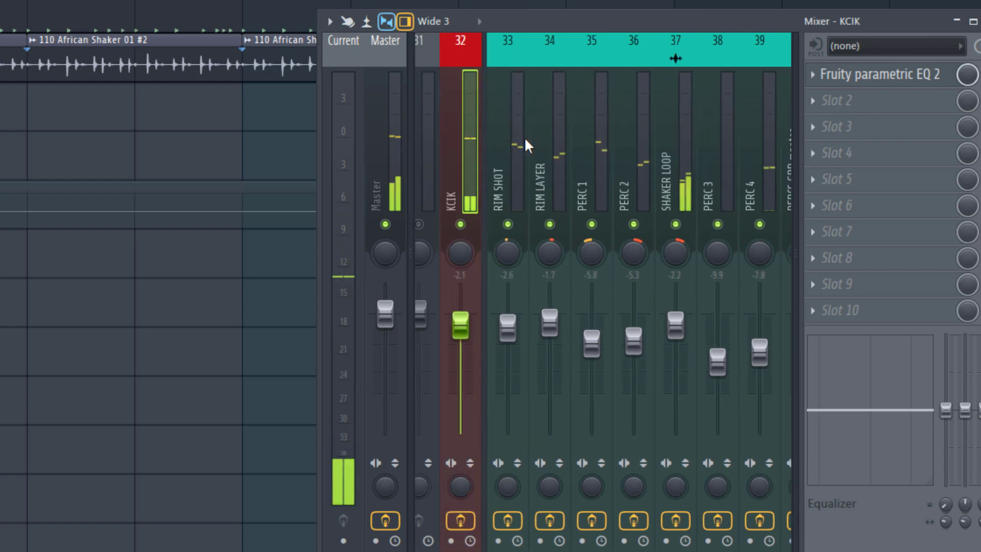
scroll(524, 137, "down", 2)
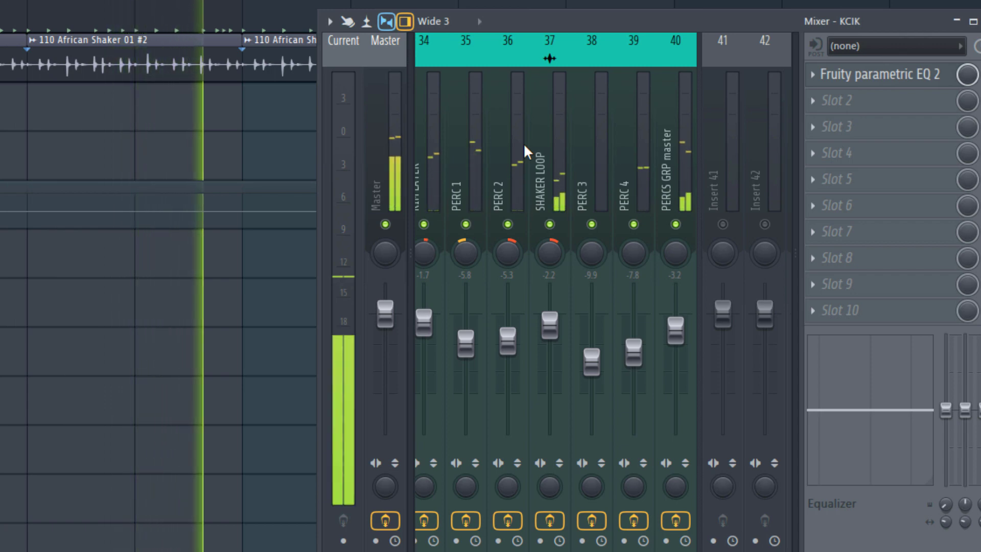
Lower the SHAKER LOOP volume to -5.1 dB and audition the section
key("space")
left_click(537, 297)
left_click_drag(557, 335, 558, 344)
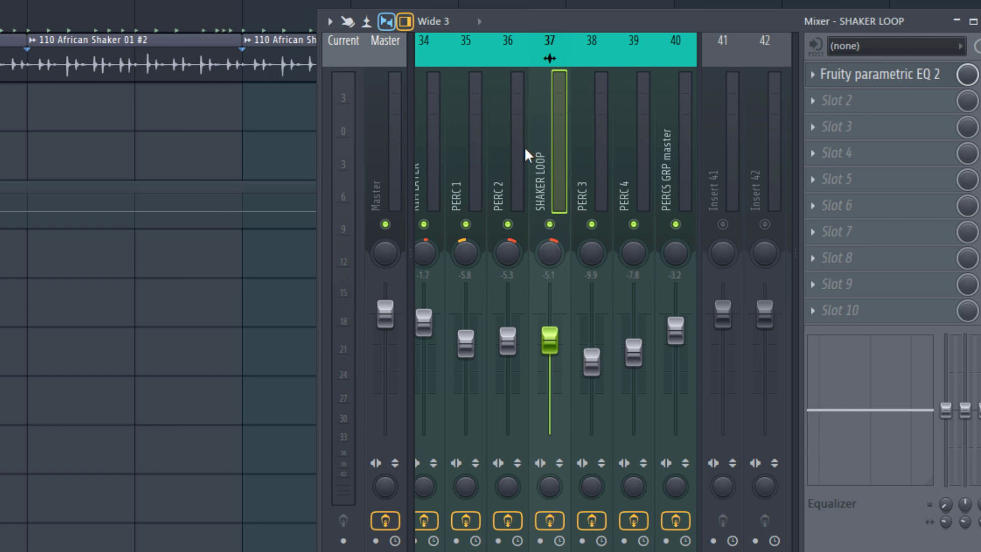
key("space")
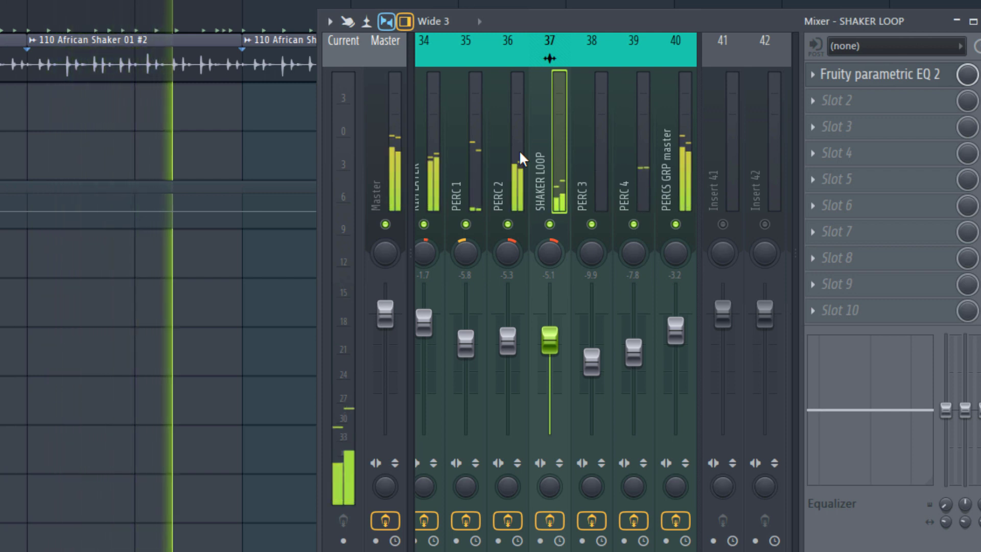
key("space")
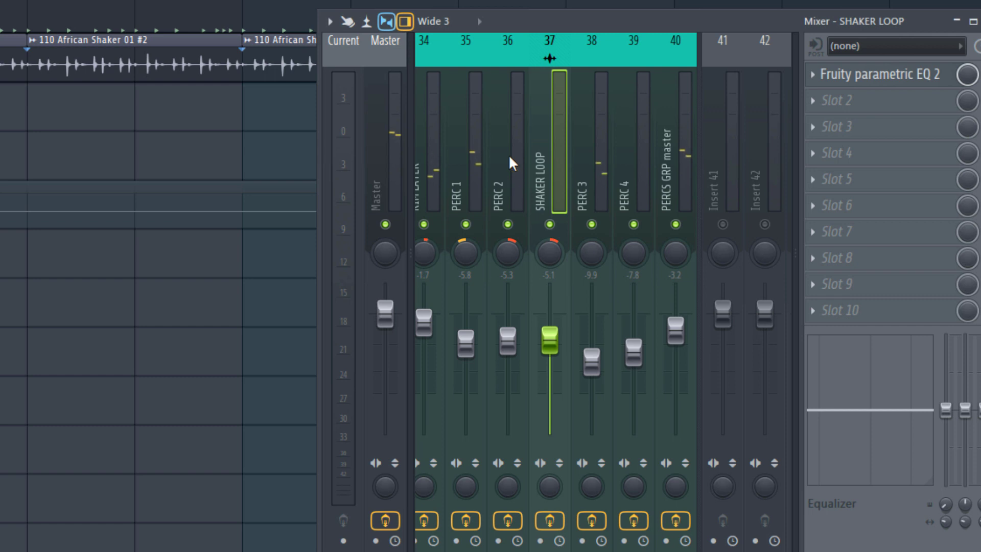
Review the drum channels in the mixer, from the kick to the PERCS GRP master
scroll(490, 126, "down", 3)
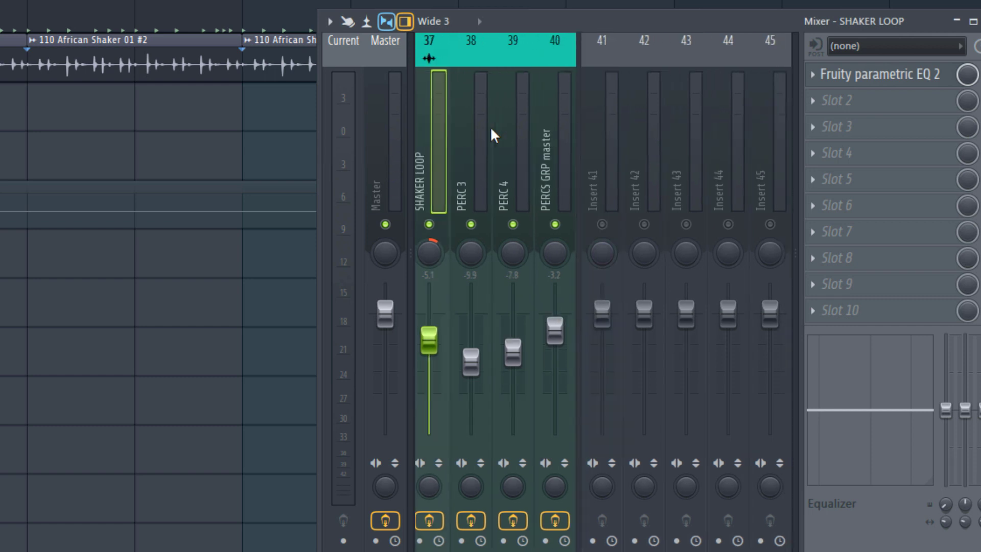
scroll(489, 127, "up", 3)
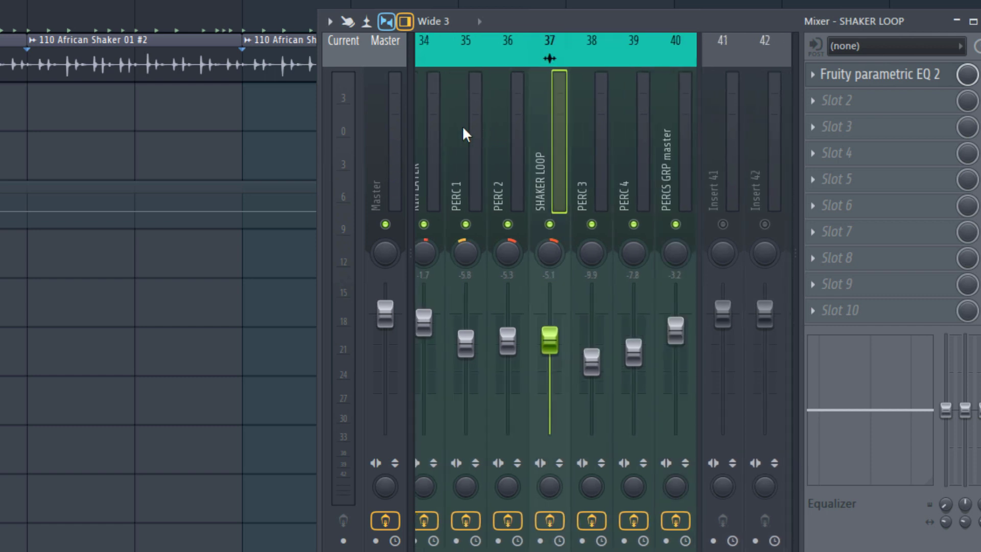
scroll(460, 134, "down", 2)
scroll(460, 134, "up", 2)
scroll(459, 138, "up", 3)
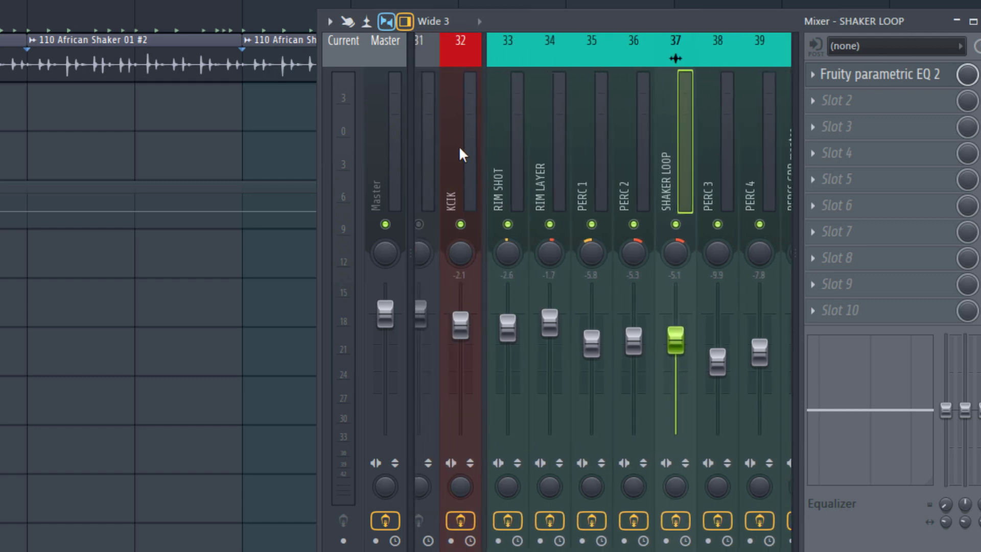
left_click(460, 146)
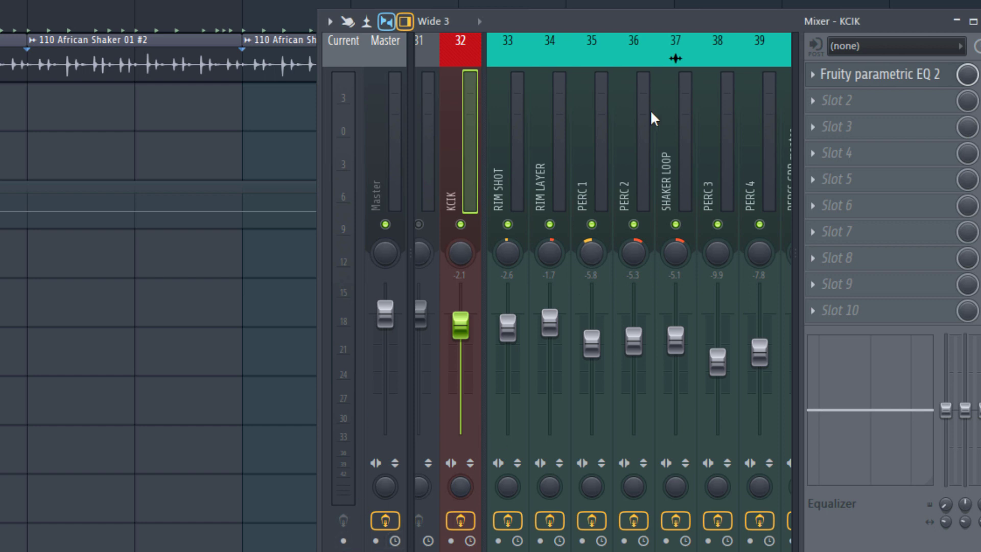
scroll(651, 112, "down", 3)
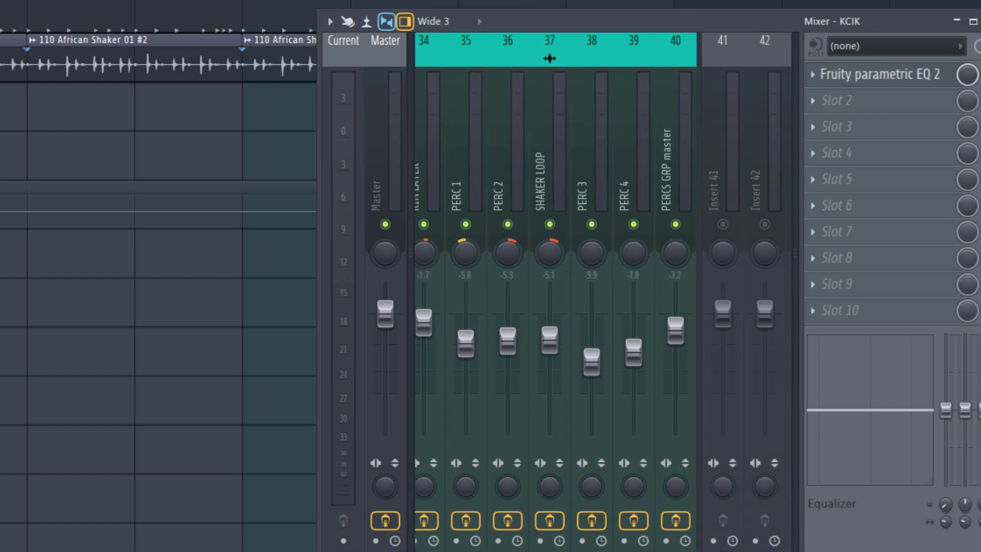
left_click(681, 170)
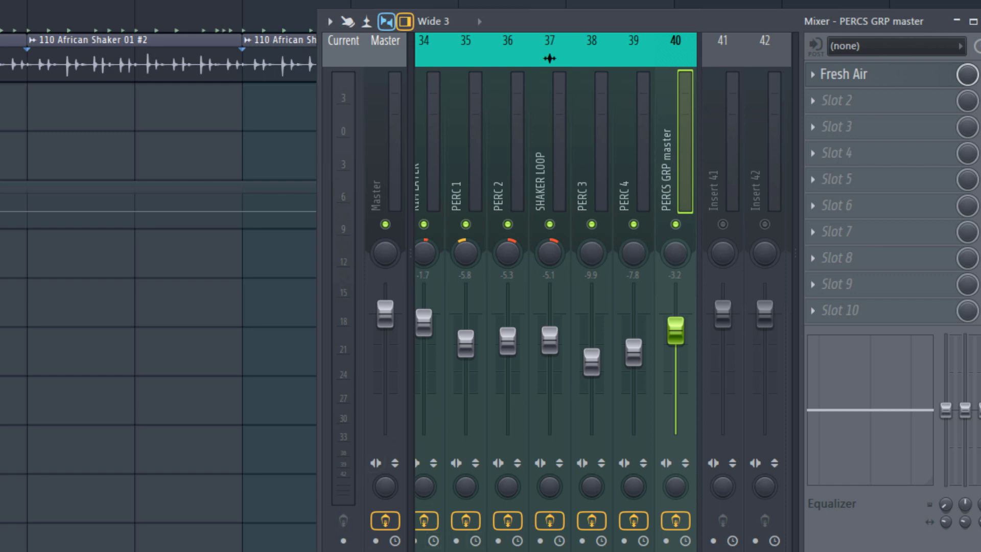
Activate Insert 41 as the shared drum channel and play the section through it
left_click(721, 309)
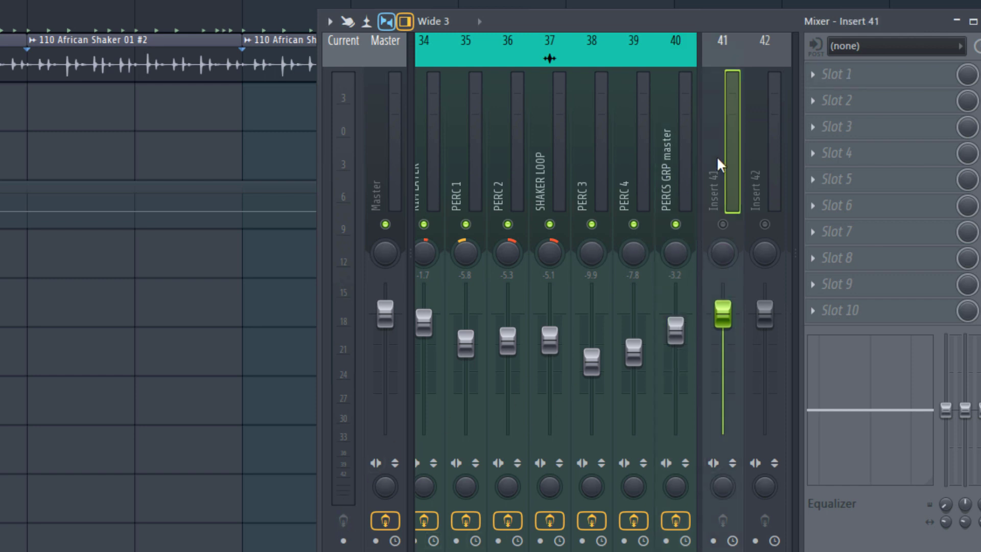
key("space")
left_click(722, 224)
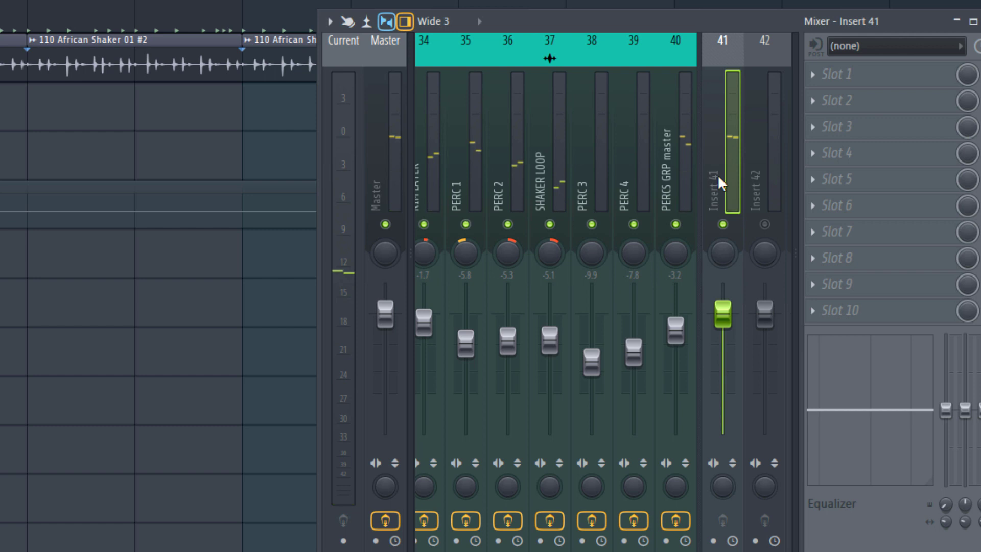
Rename Insert 41 to DRUM BUSS and colour it blue
right_click(717, 174)
left_click(795, 54)
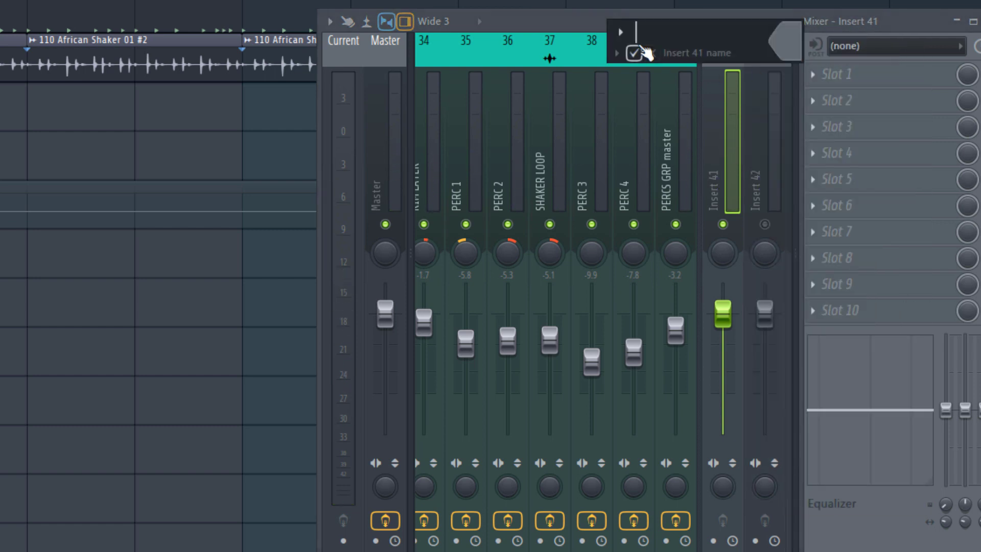
type("DRUM BUSSS")
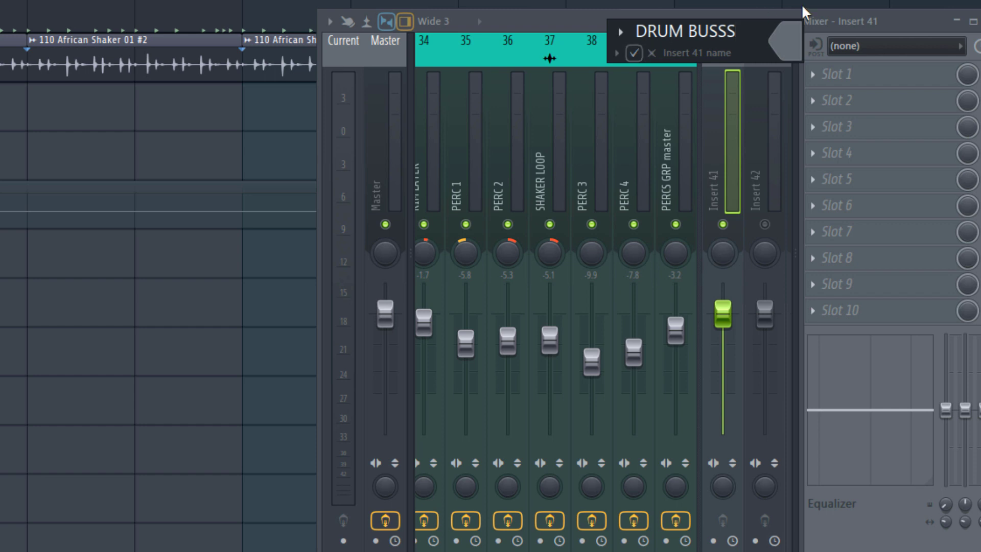
key("BackSpace")
left_click(784, 48)
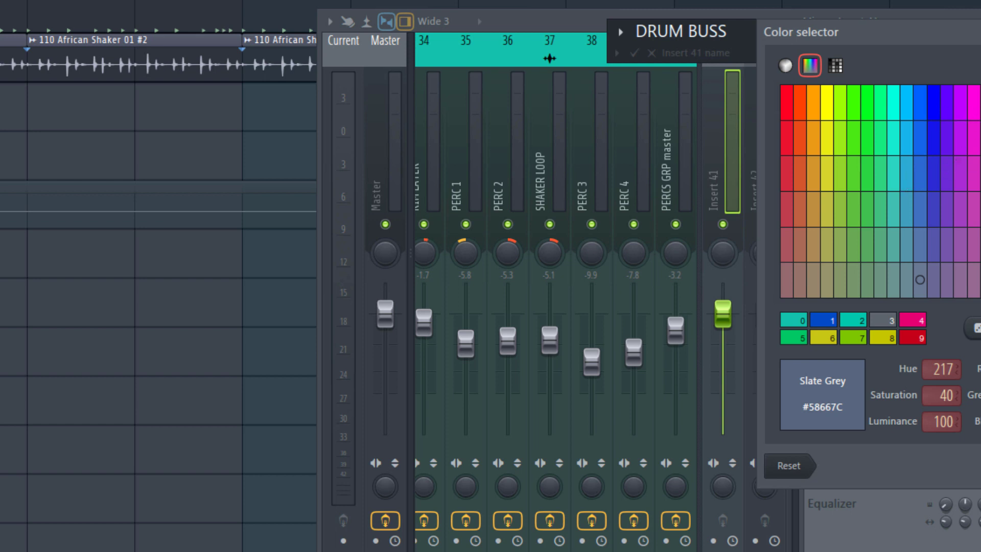
left_click(907, 139)
key("Return")
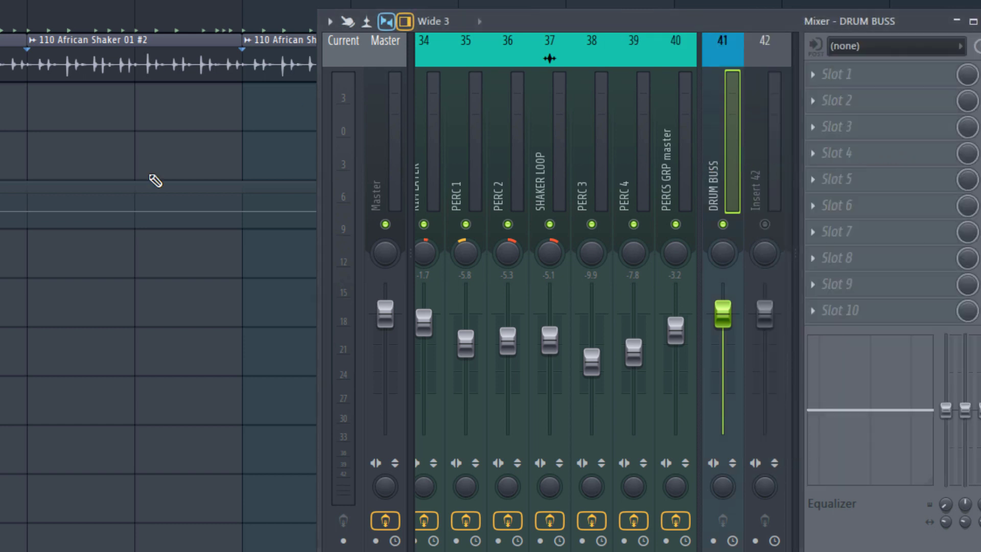
Add Fruity parametric EQ 2 to the first effect slot of DRUM BUSS and move its window beside the mixer
scroll(28, 193, "up", 4)
scroll(28, 193, "down", 2)
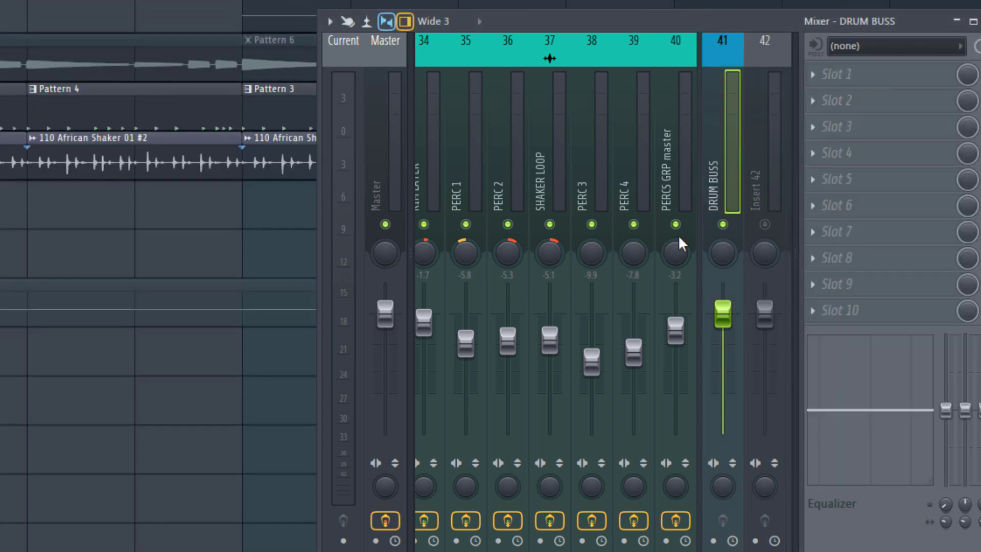
left_click(761, 187)
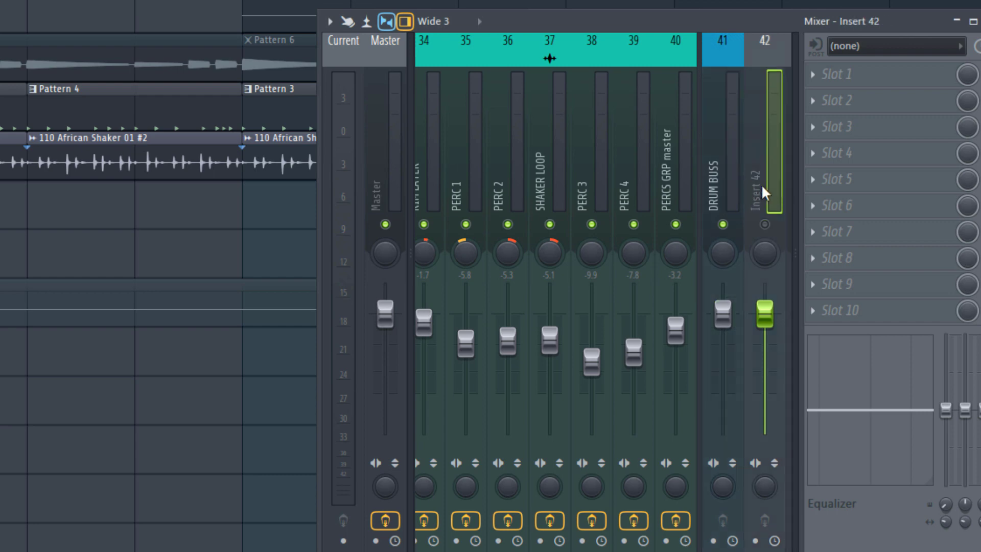
left_click(715, 190)
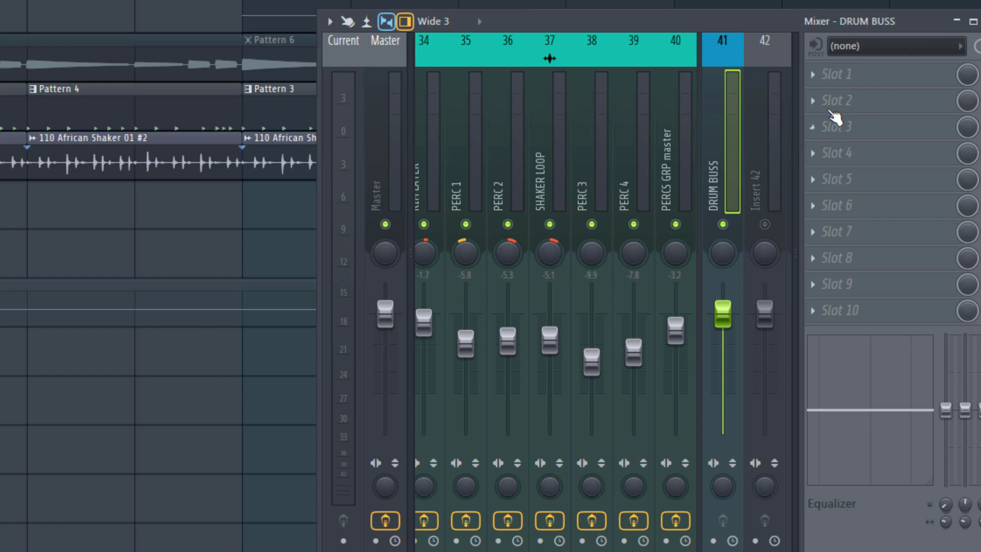
left_click(855, 79)
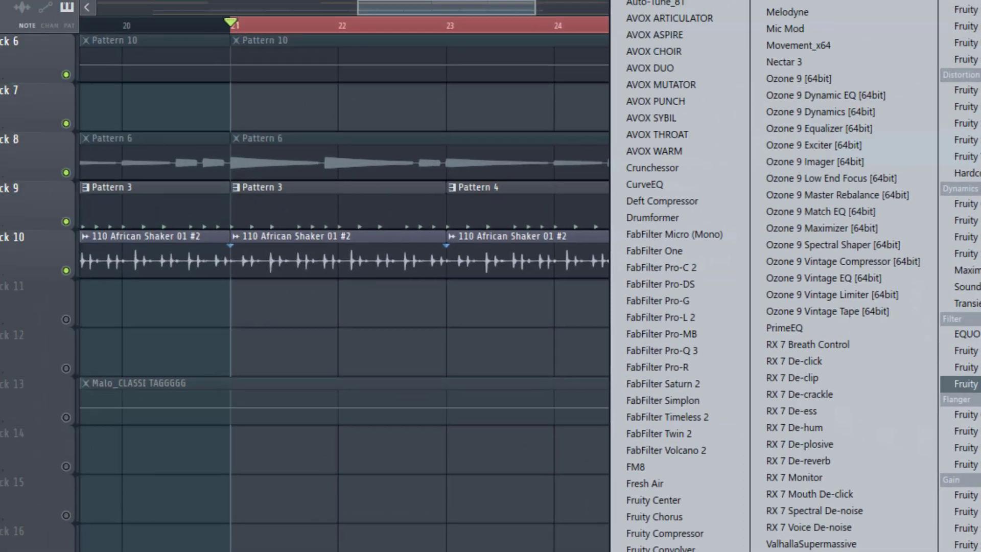
left_click(966, 383)
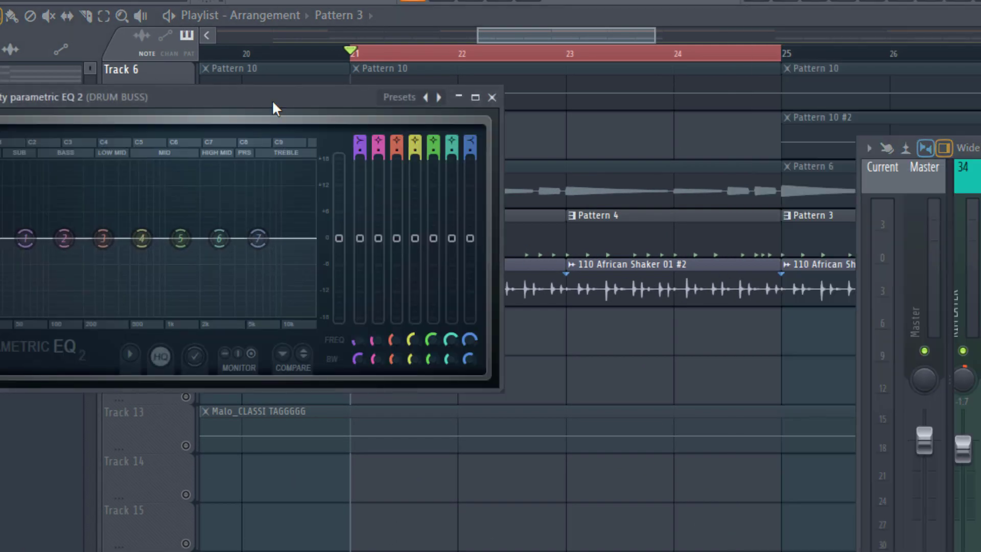
left_click_drag(271, 99, 608, 167)
Cut the lows on the DRUM BUSS EQ by lowering band 1 at about 42 Hz while auditioning the section
key("space")
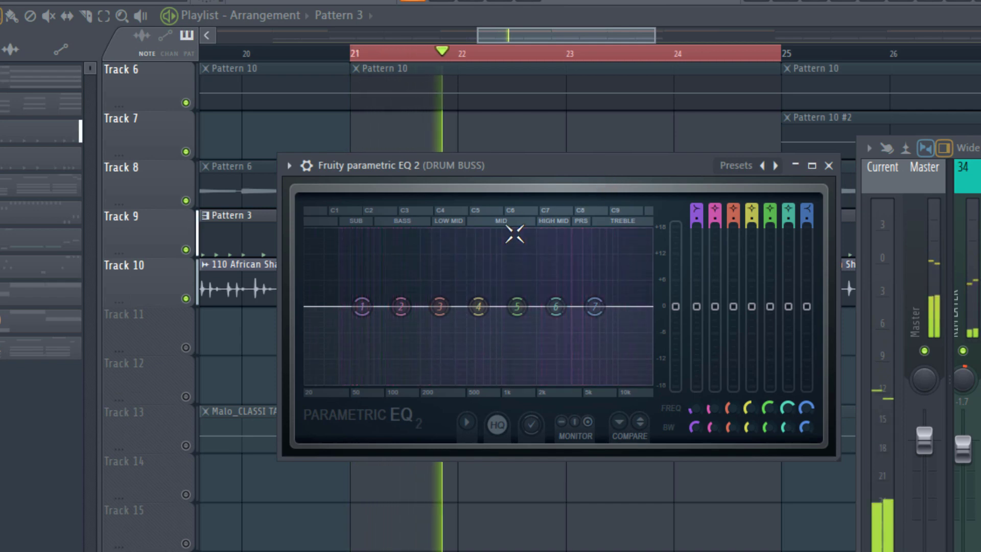
key("space")
left_click_drag(360, 307, 350, 345)
key("space")
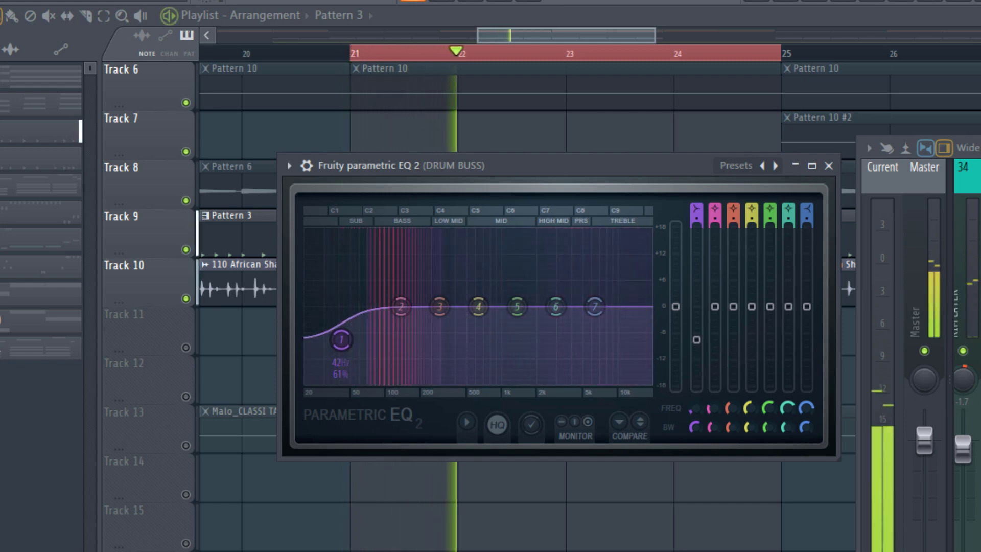
left_click_drag(341, 339, 341, 338)
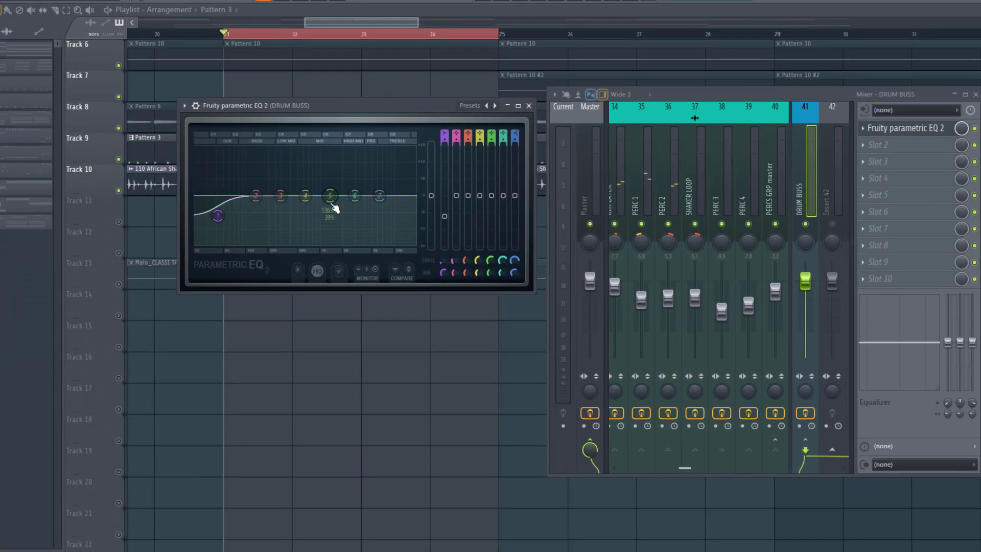
Lower the RIM SHOT and RIM LAYER volumes together and audition the section
scroll(668, 176, "up", 3)
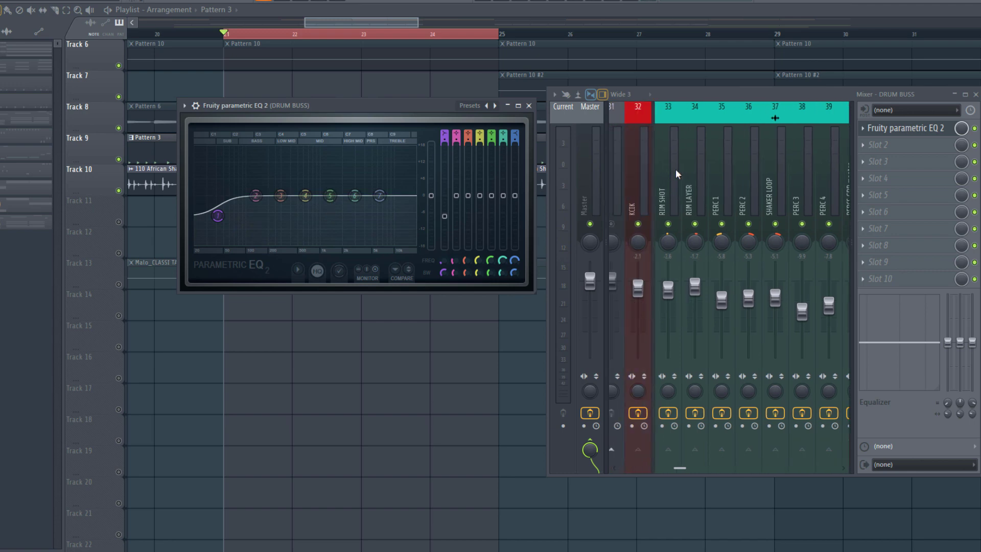
left_click(686, 175)
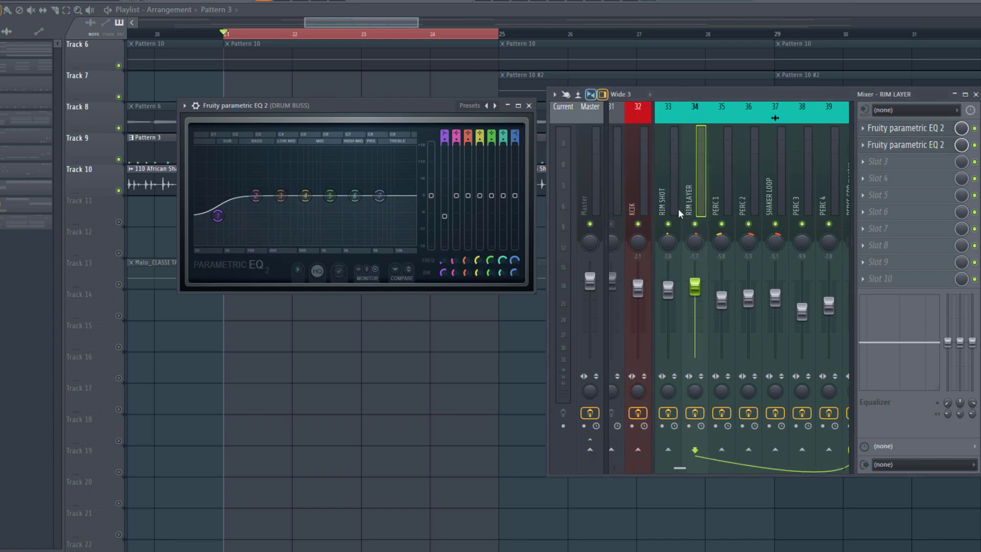
left_click(668, 198, "ctrl")
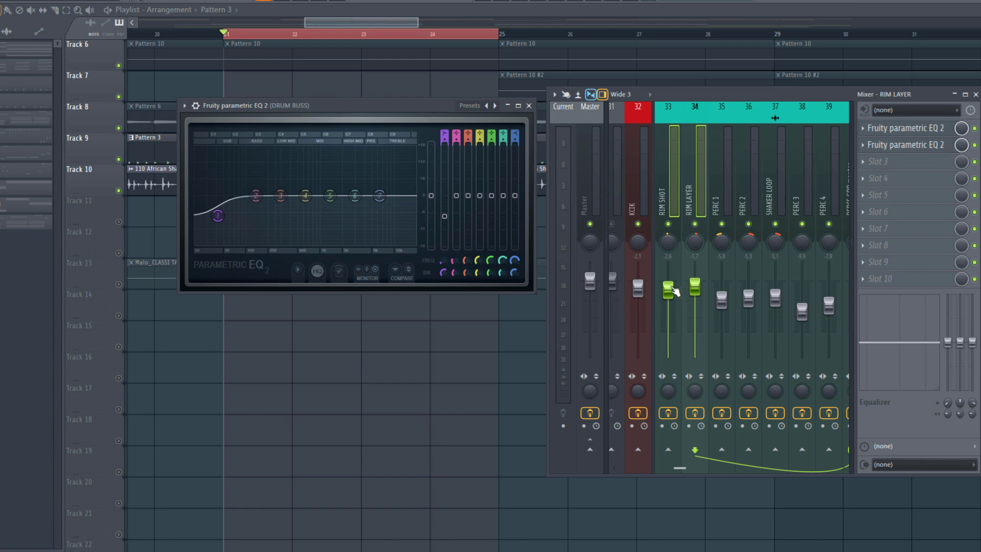
left_click_drag(673, 291, 673, 299)
key("space")
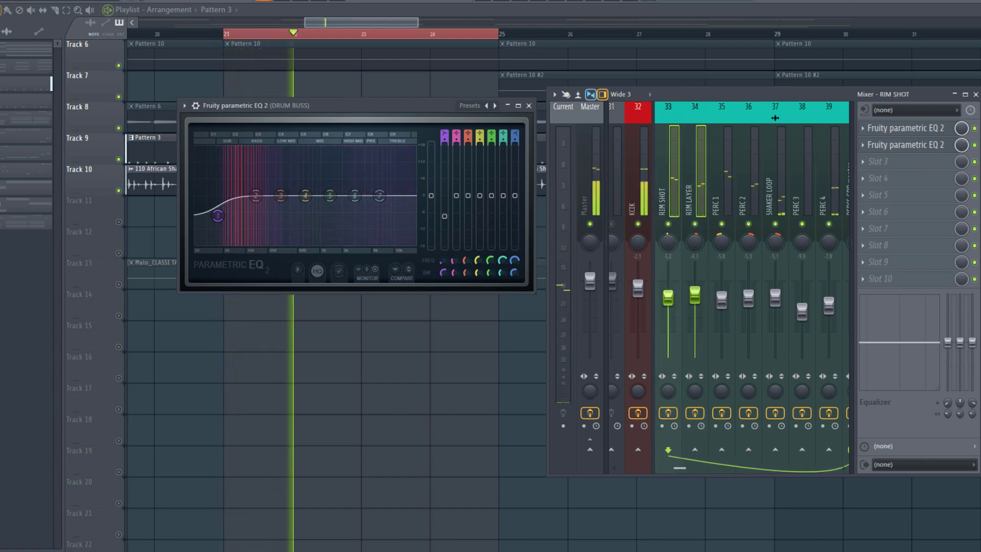
Raise RIM SHOT to -4.0 and RIM LAYER to -3.1, lower PERC 1 to -8.4, and audition the balance
left_click_drag(669, 300, 721, 308)
key("space")
key("space")
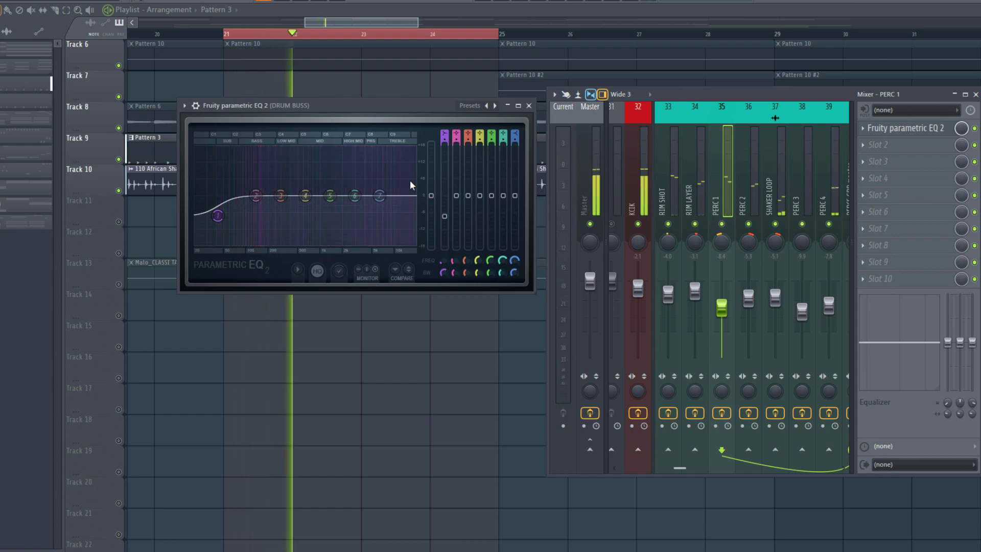
key("space")
Cut the mids slightly with band 4 at about 595 Hz on the DRUM BUSS EQ, audition it and close the EQ
left_click_drag(307, 204, 310, 207)
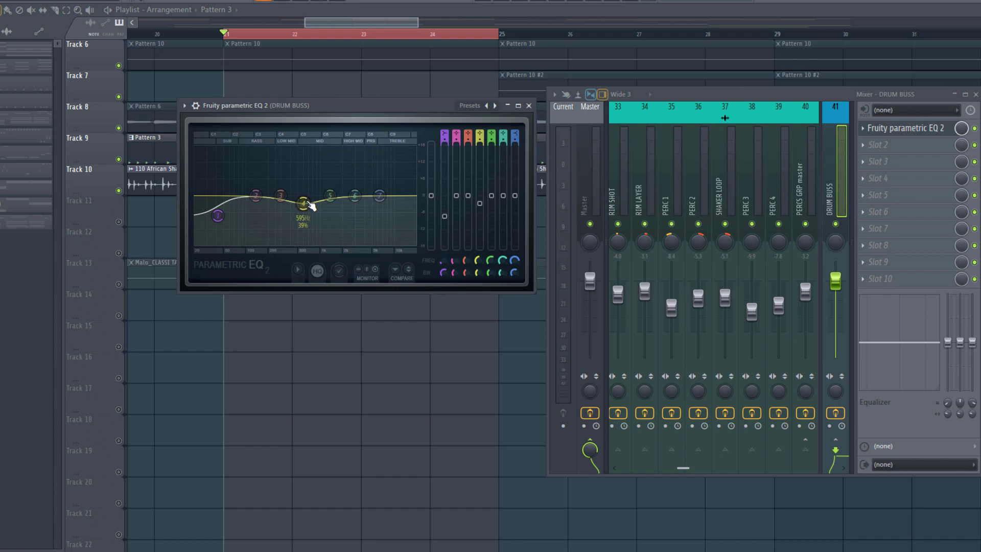
key("space")
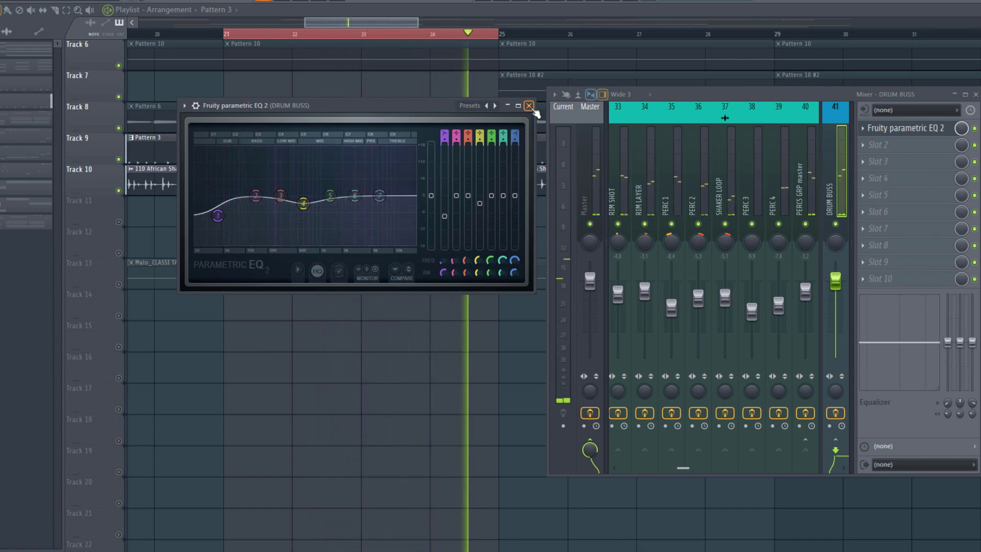
left_click(529, 105)
key("space")
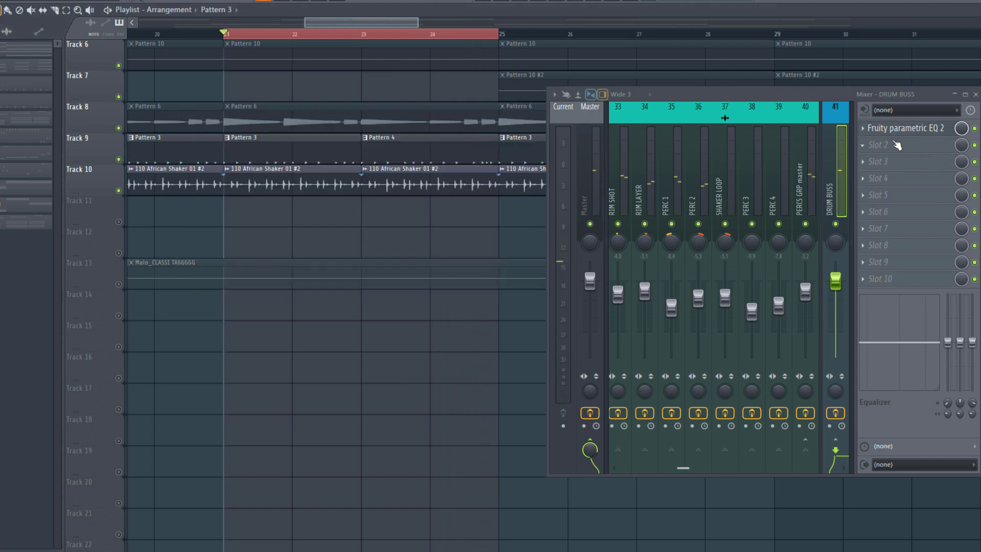
Load WaveShell1-VST 10.0 in the second effect slot of DRUM BUSS with the CLA-76 Stereo plugin, and reposition its window clear of the mixer
left_click(881, 146)
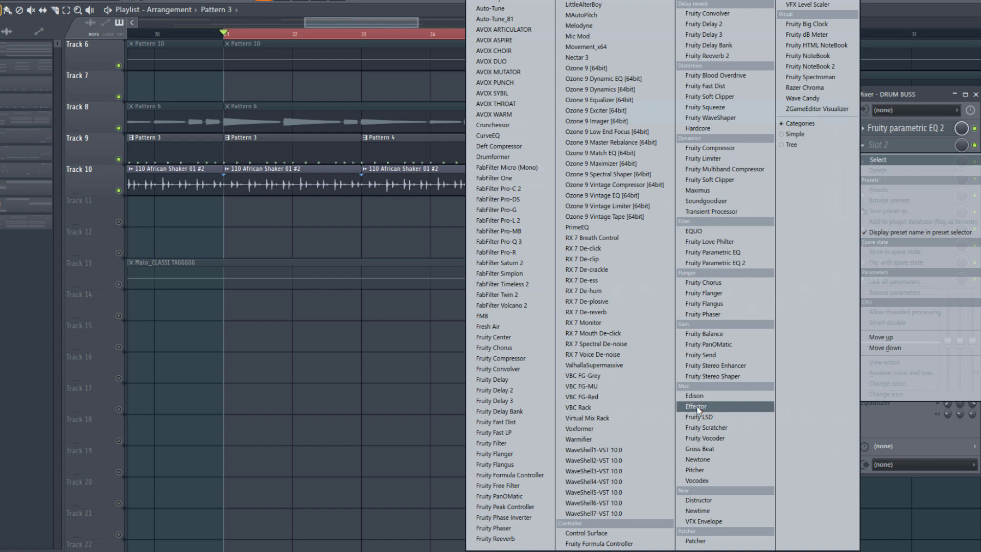
left_click(619, 454)
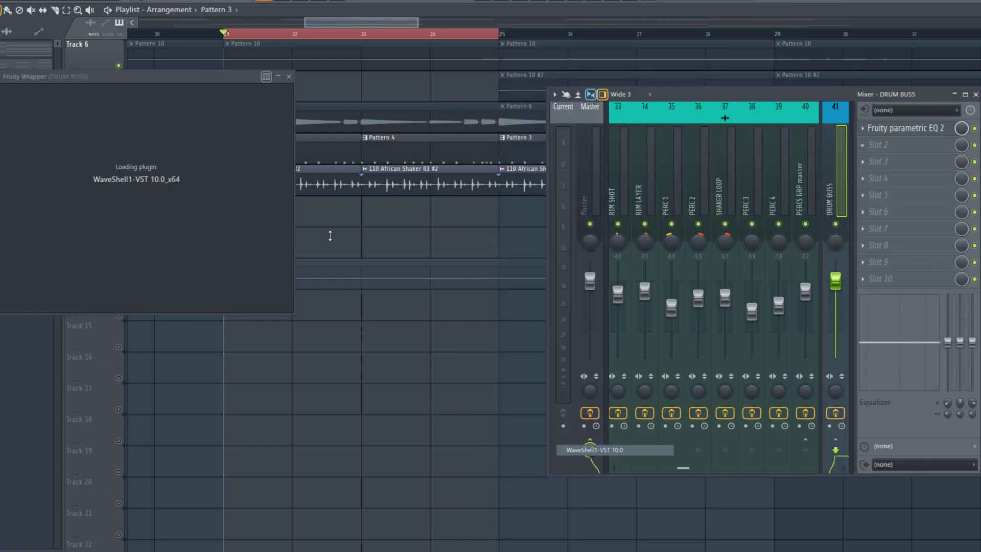
left_click(117, 98)
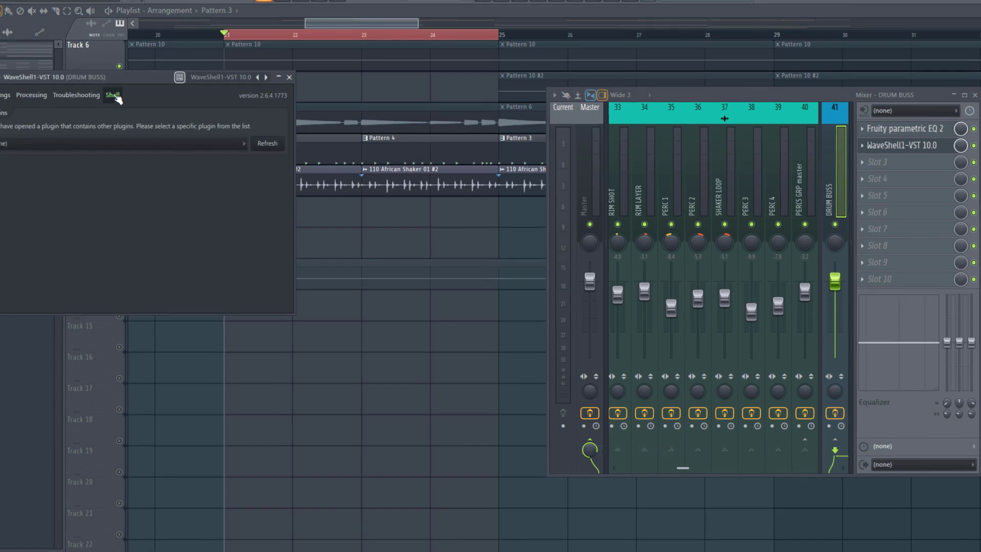
left_click(115, 144)
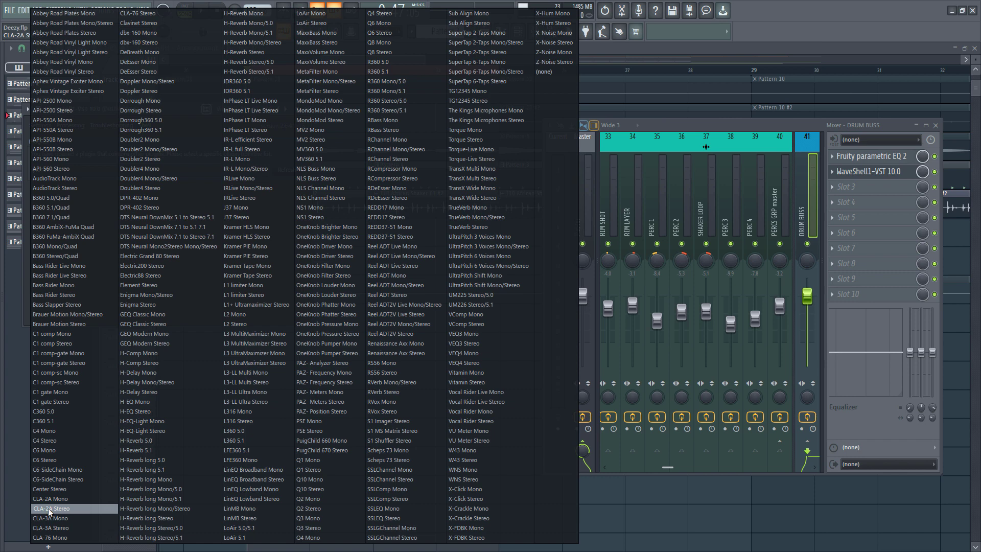
left_click(153, 20)
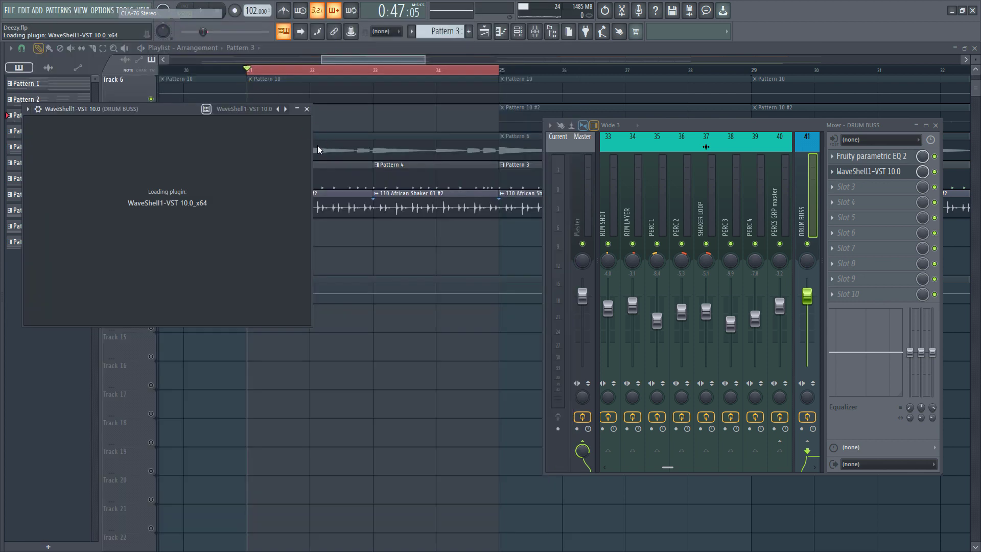
left_click_drag(237, 109, 335, 271)
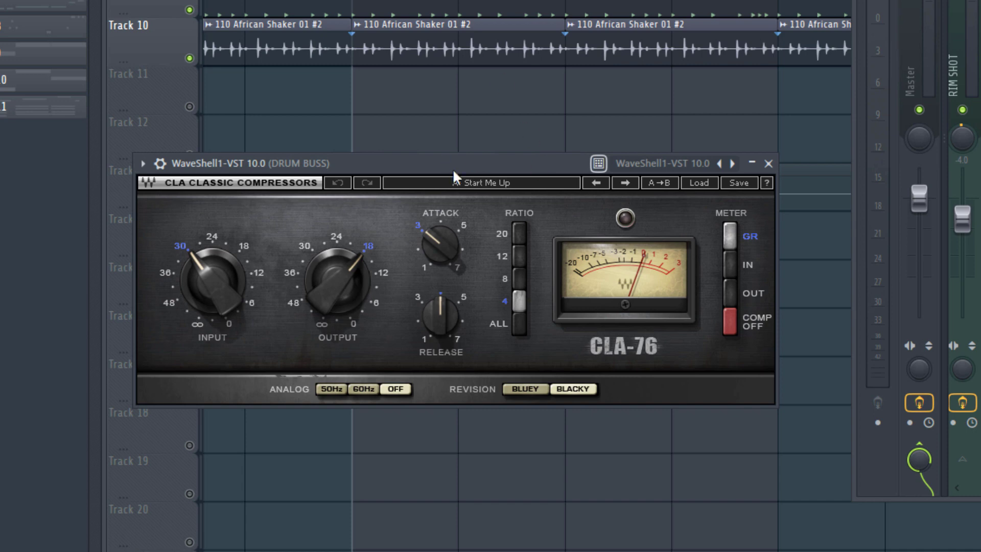
left_click_drag(452, 168, 513, 145)
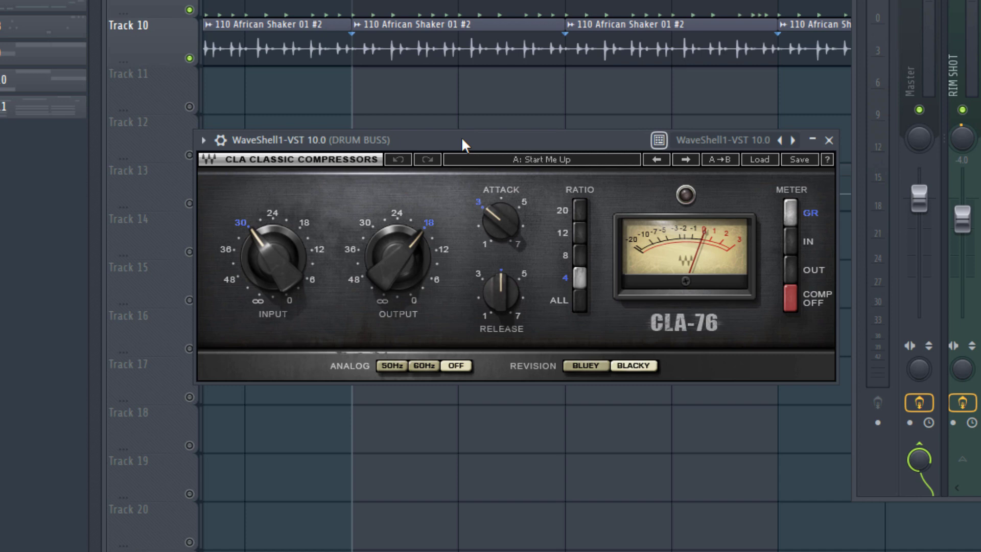
Audition the CLA-76 at its default settings and try the input turned up to around the 6 mark
key("space")
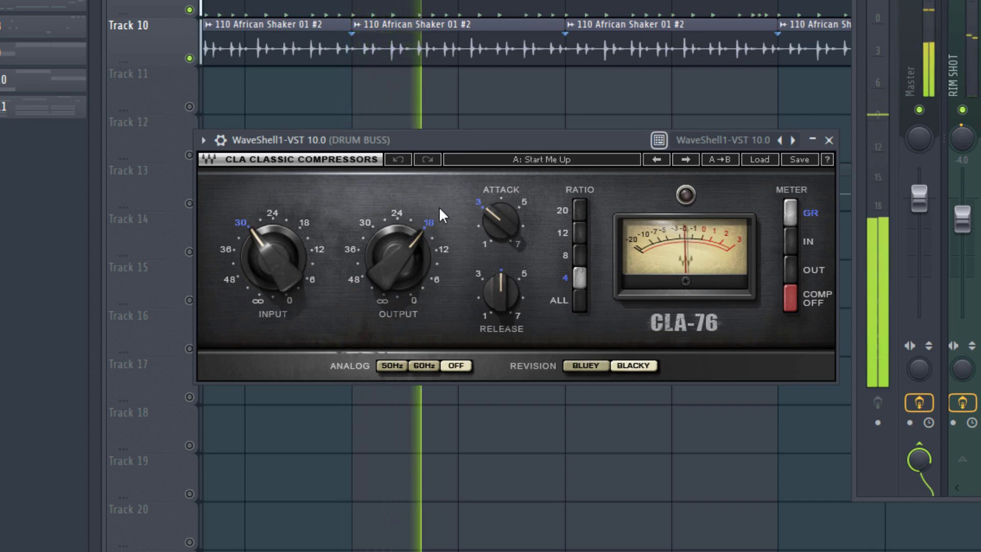
key("space")
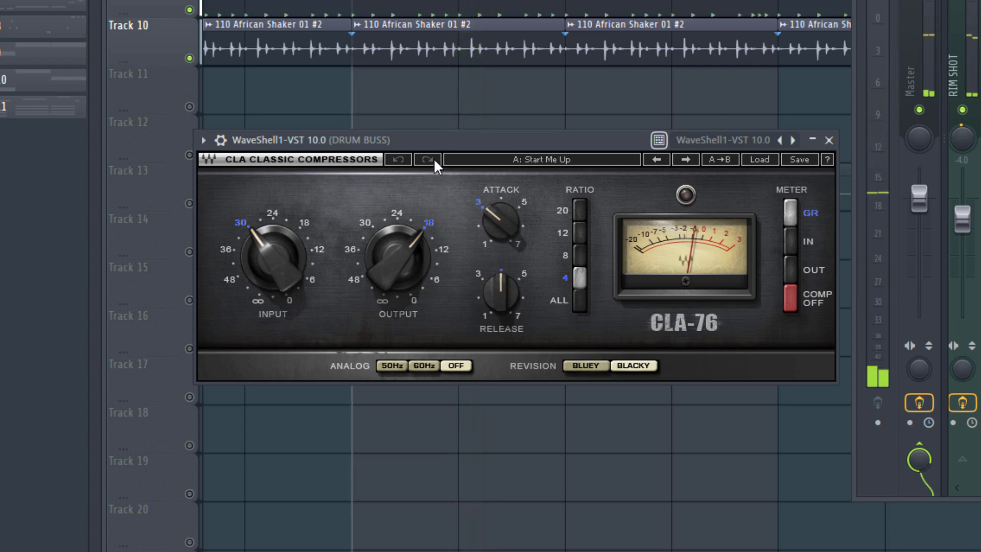
mouse_move(278, 280)
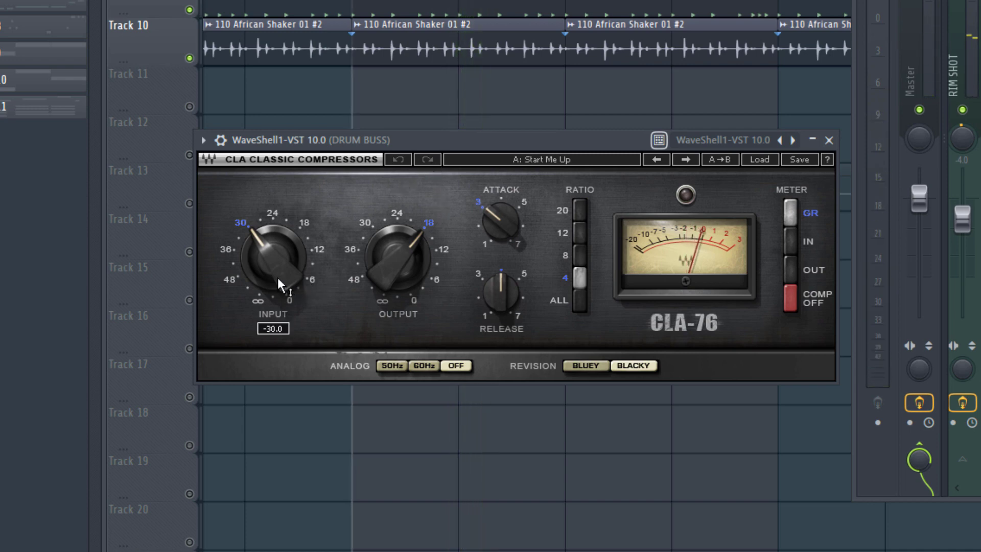
left_click_drag(275, 273, 304, 178)
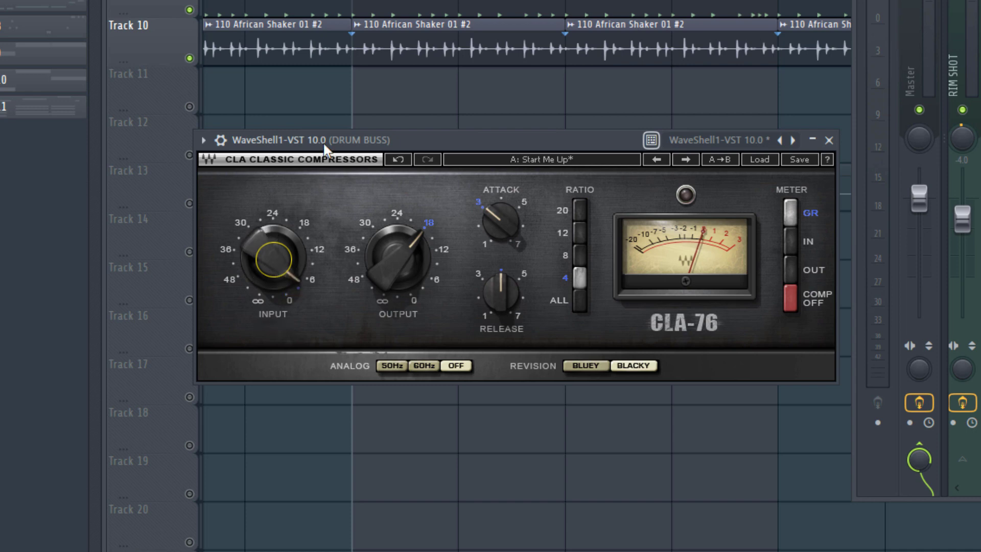
key("space")
key("space")
key("space")
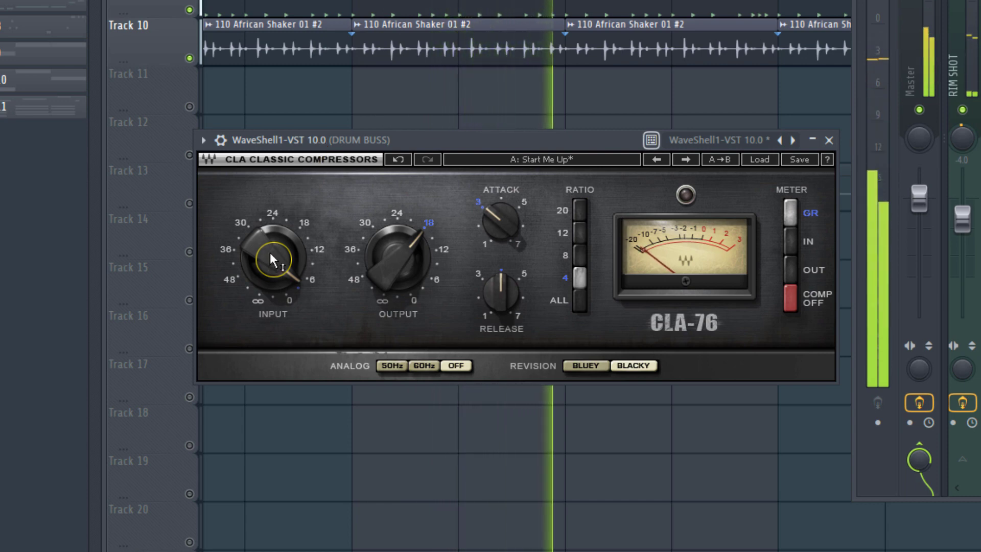
key("space")
Try the CLA-76 input turned down to -52.9 and listen to the drums
left_click_drag(269, 253, 270, 284)
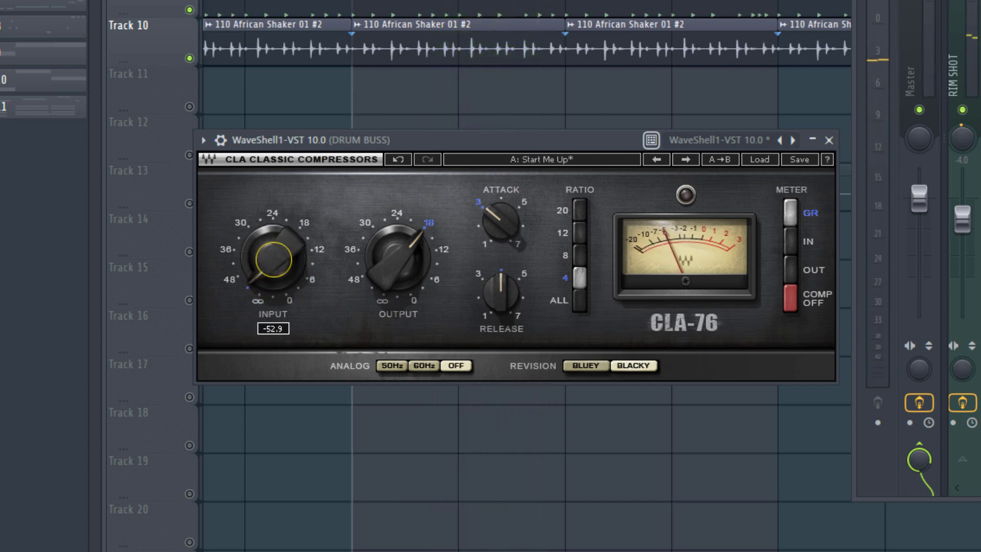
key("space")
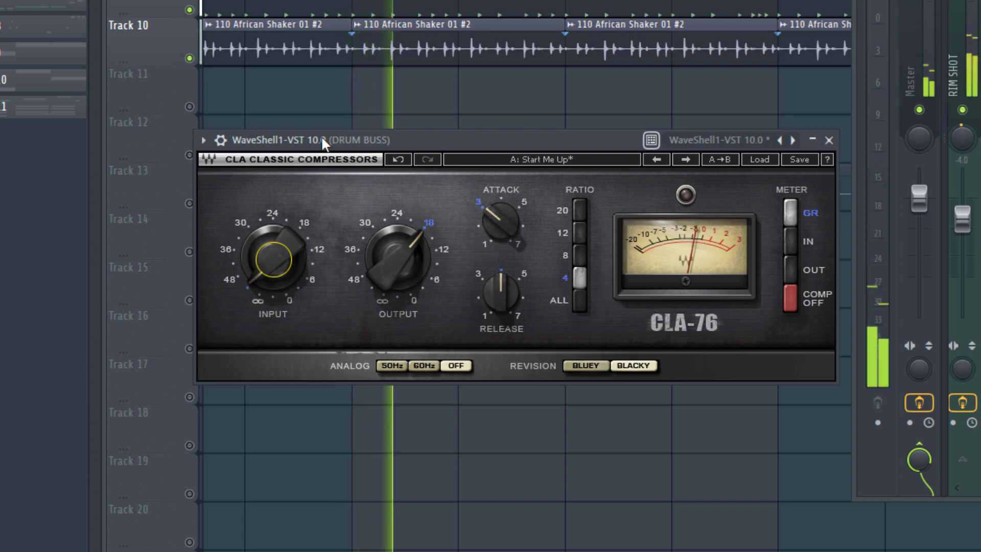
left_click_drag(274, 253, 275, 235)
key("space")
Audition the CLA-76 input at -30.0 and settle it at -33.0 for light compression
left_click_drag(274, 259, 274, 255)
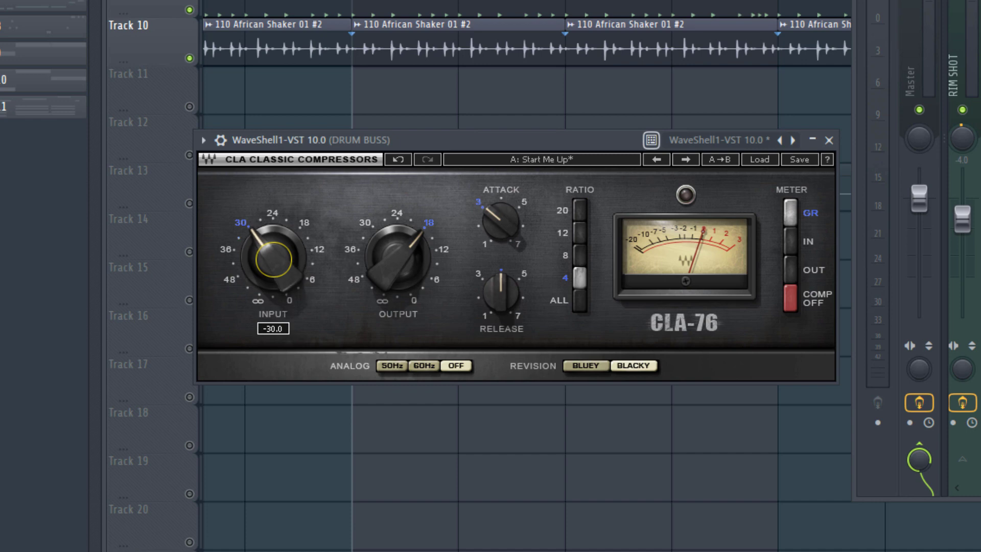
key("space")
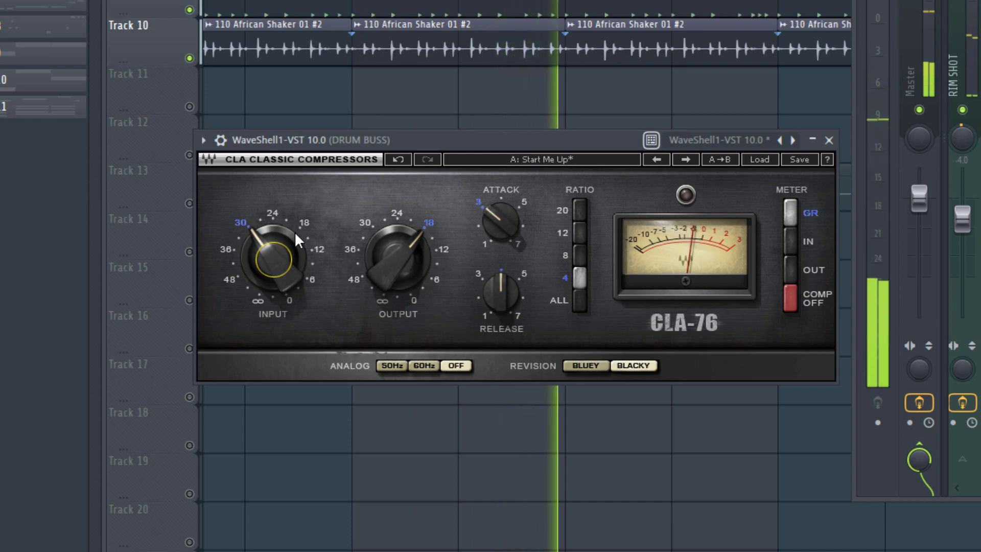
key("space")
left_click_drag(294, 231, 294, 244)
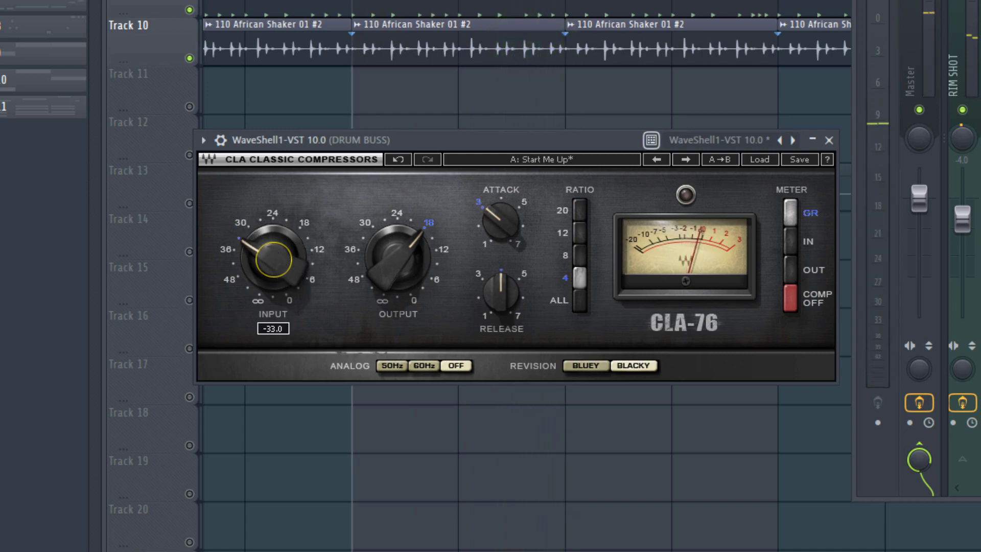
key("space")
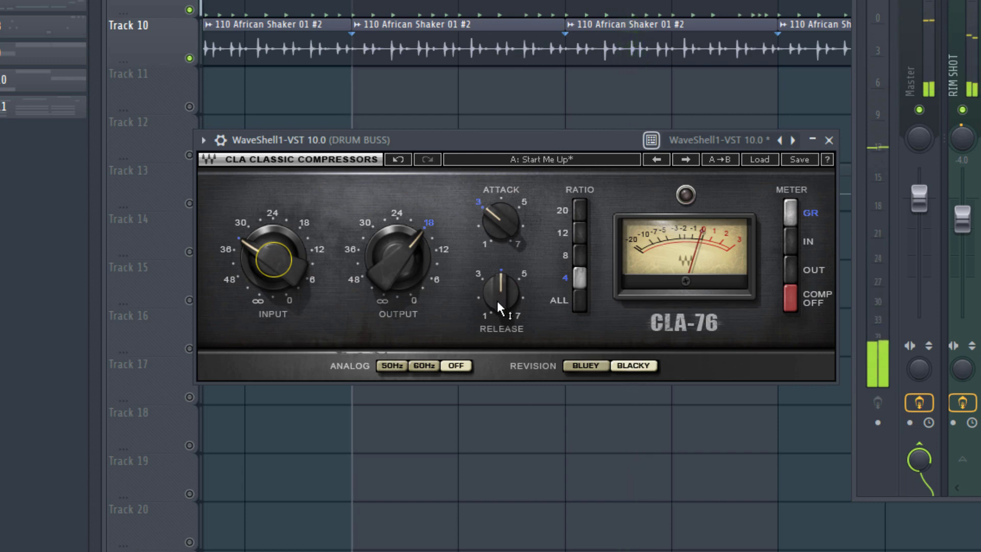
key("space")
Set the CLA-76 release to 6.62 and attack to 5.94, audition the drums and close the compressor
left_click_drag(498, 300, 498, 275)
key("space")
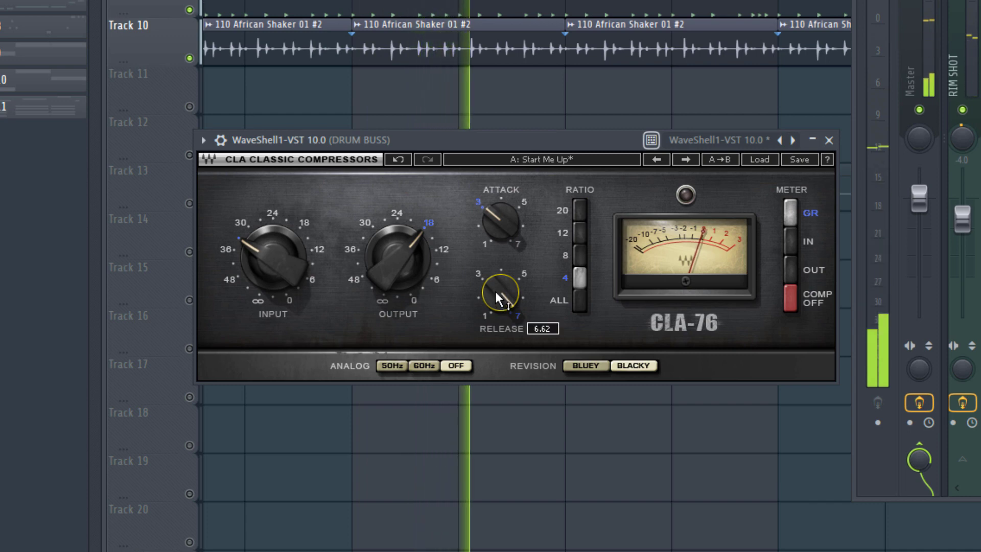
key("space")
left_click_drag(498, 241, 497, 217)
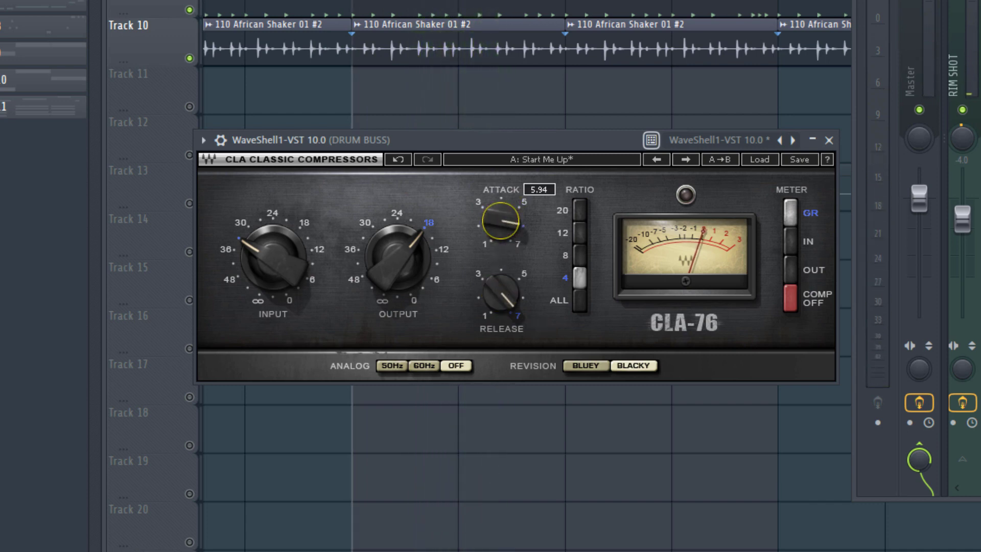
key("space")
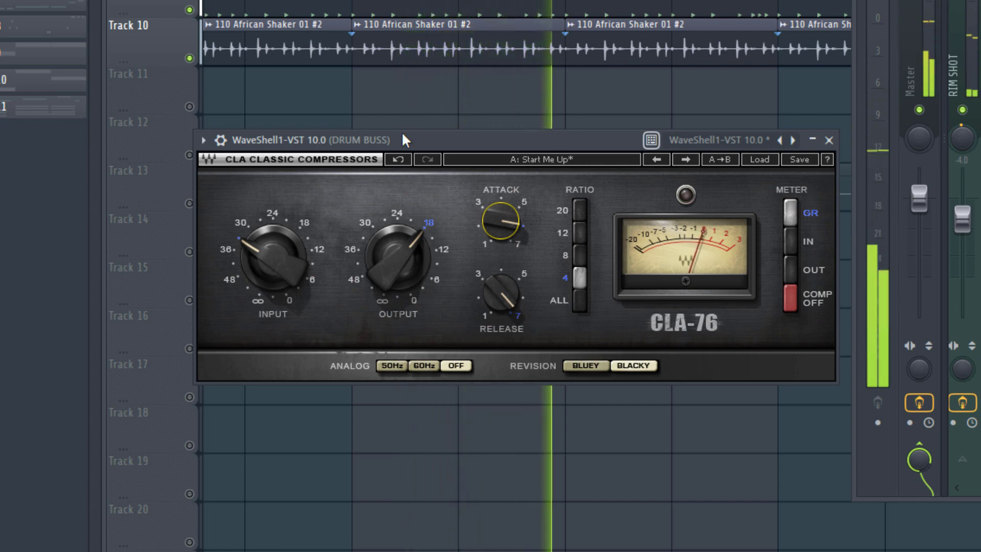
key("space")
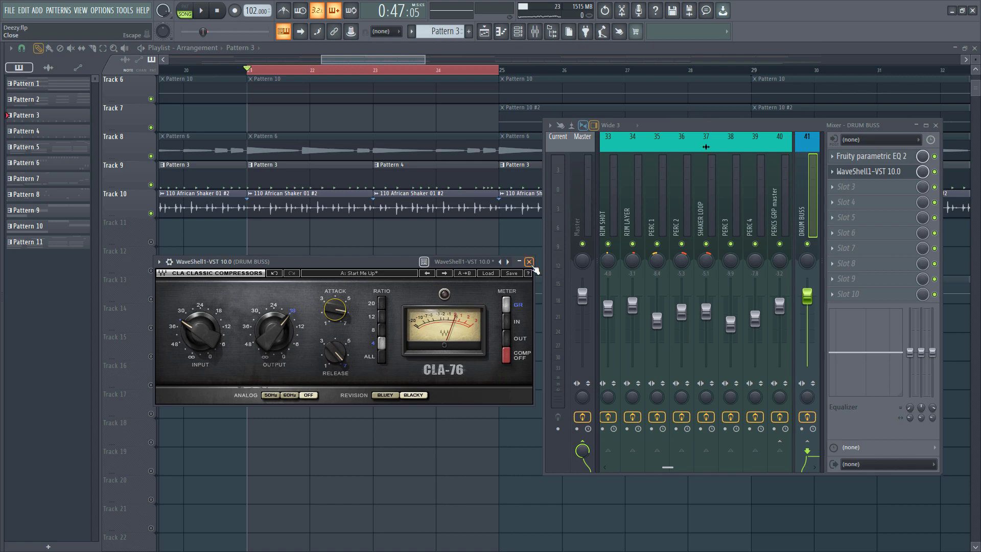
left_click(530, 263)
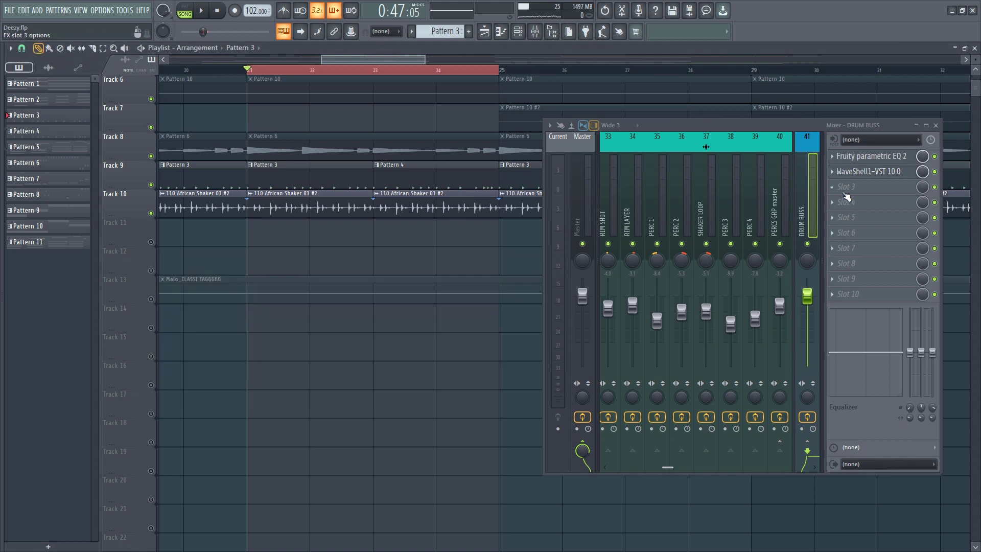
Select the PERCS GRP master mixer track and audition the section while checking the drum levels
left_click(767, 202)
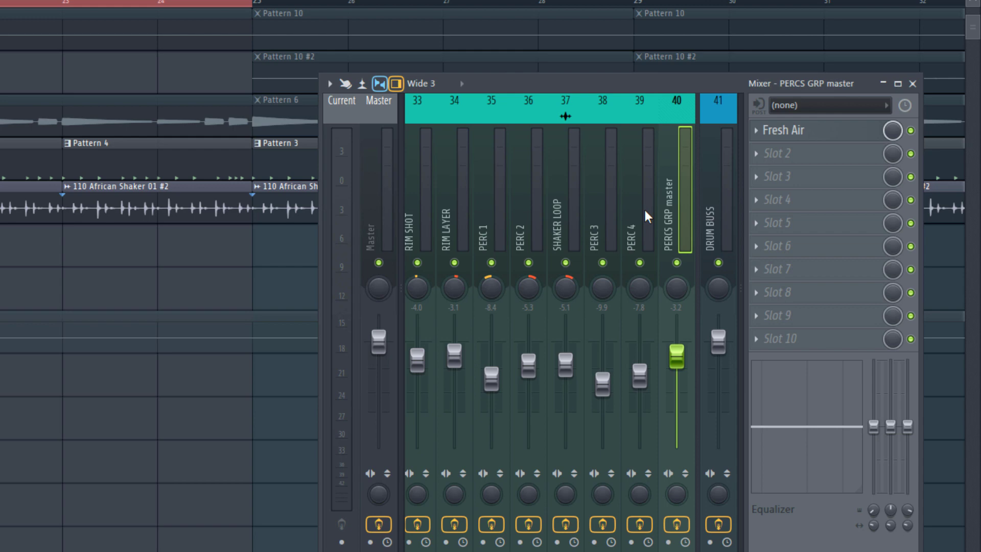
key("space")
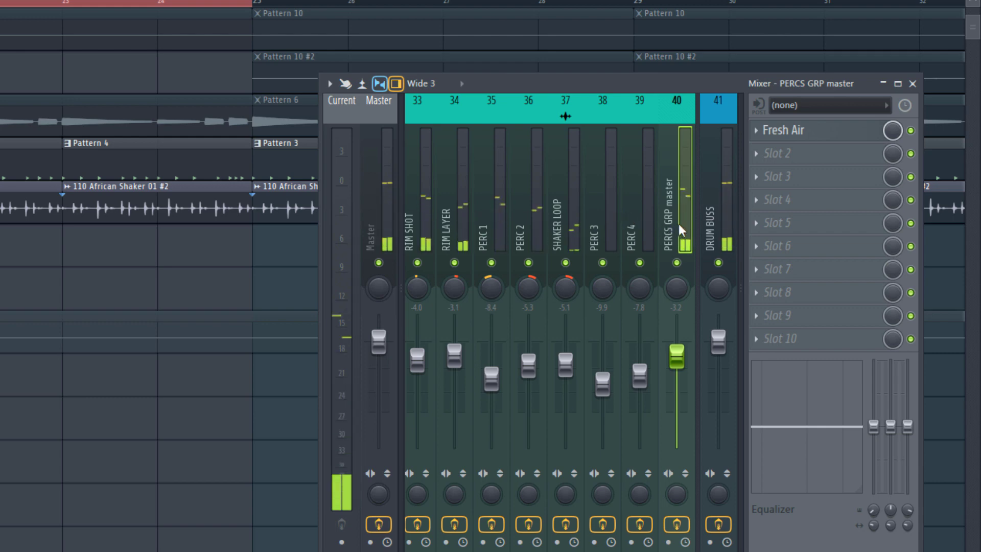
key("space")
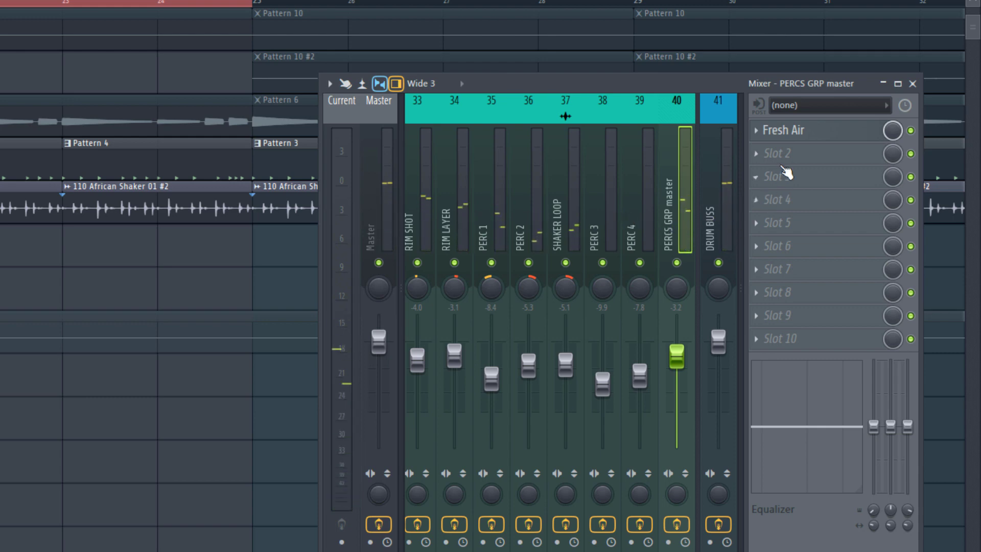